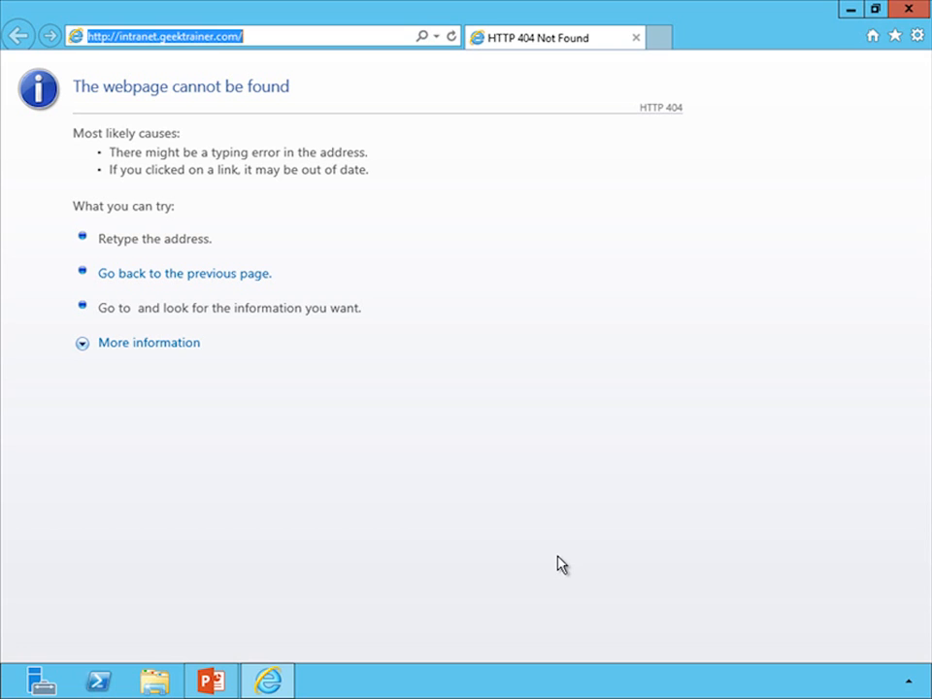
type("http:/")
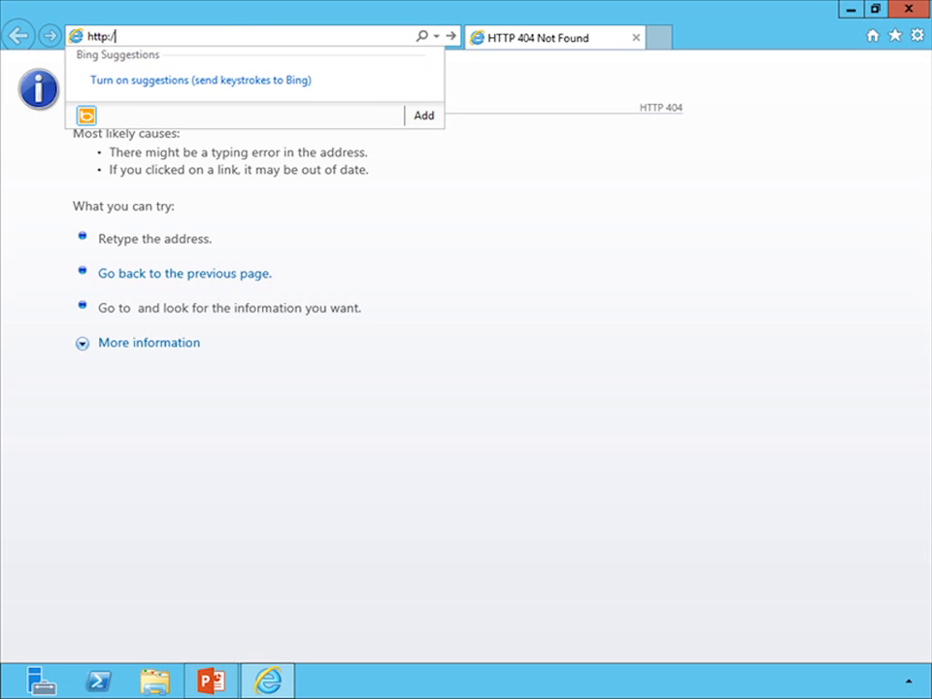
type("/public.geektrainer")
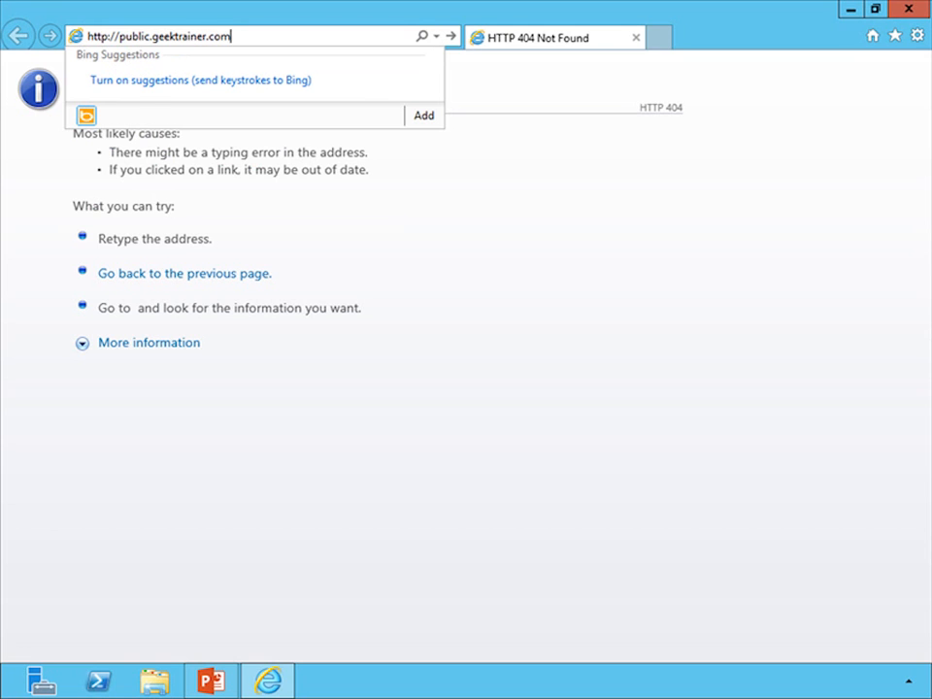
type(".com")
key("Return")
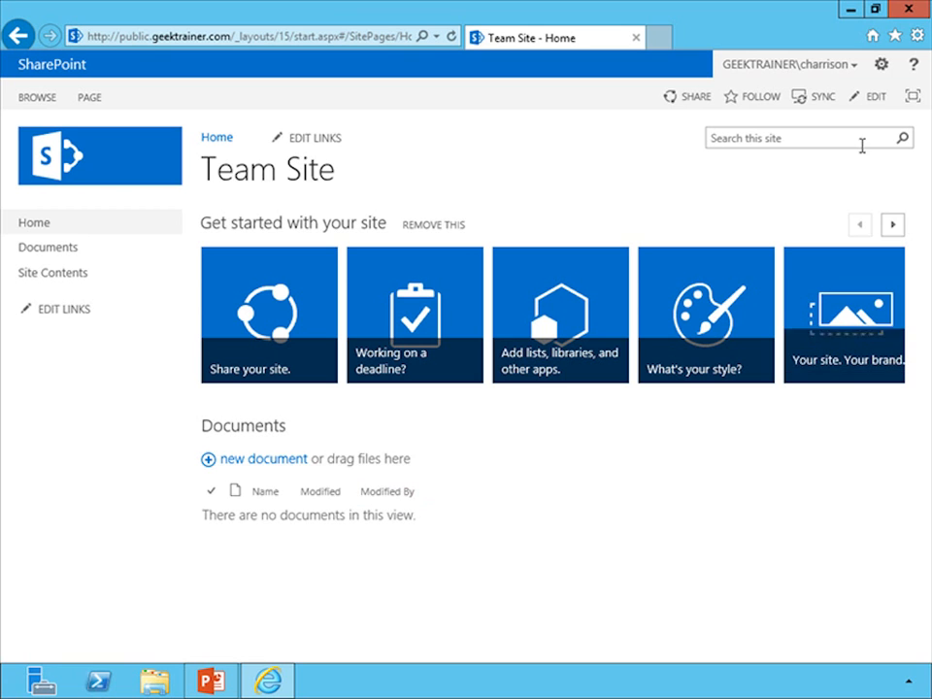
Activate the SharePoint Server Publishing Infrastructure feature in the site collection features.
left_click(878, 65)
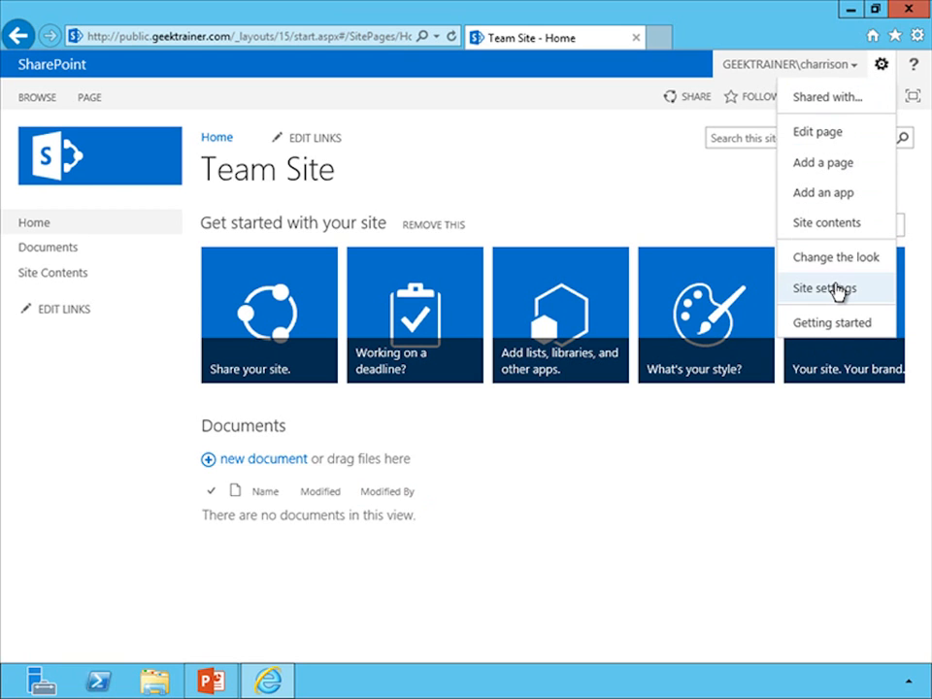
left_click(839, 290)
left_click_drag(918, 434, 917, 597)
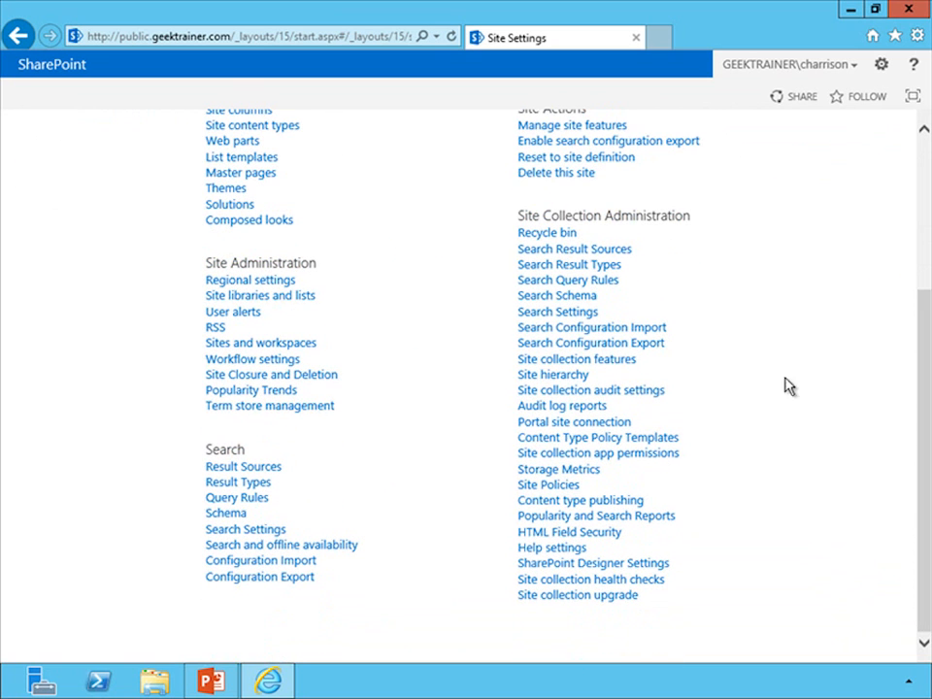
left_click(609, 361)
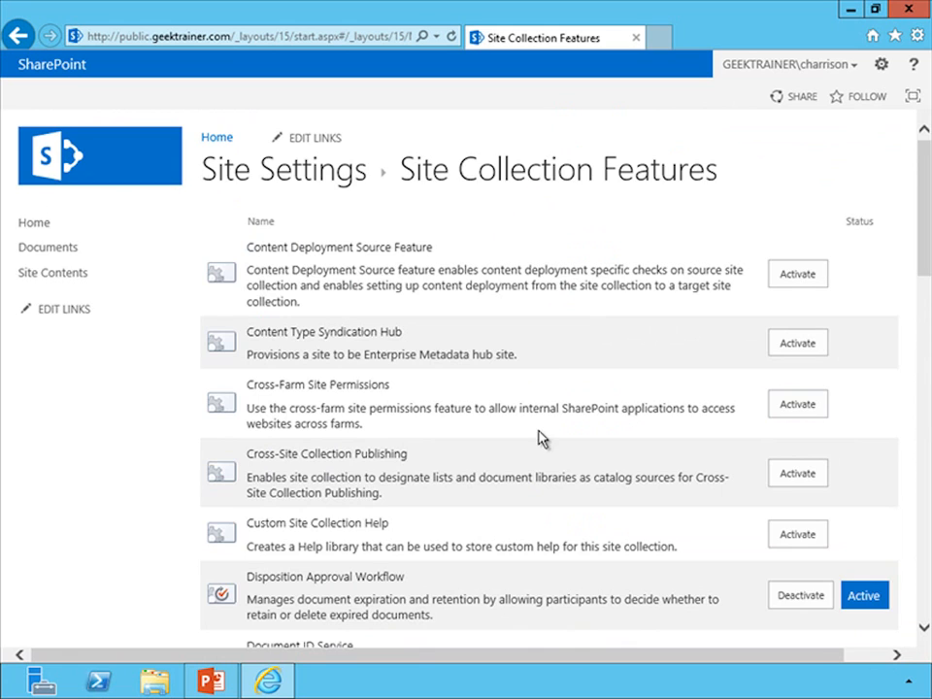
scroll(540, 438, "down", 5)
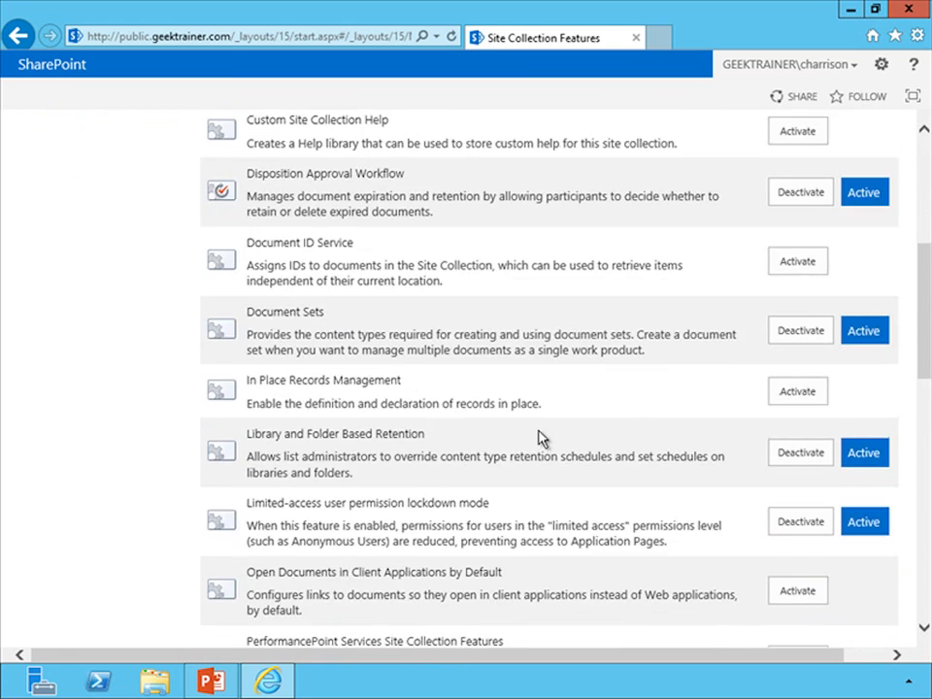
scroll(540, 439, "down", 5)
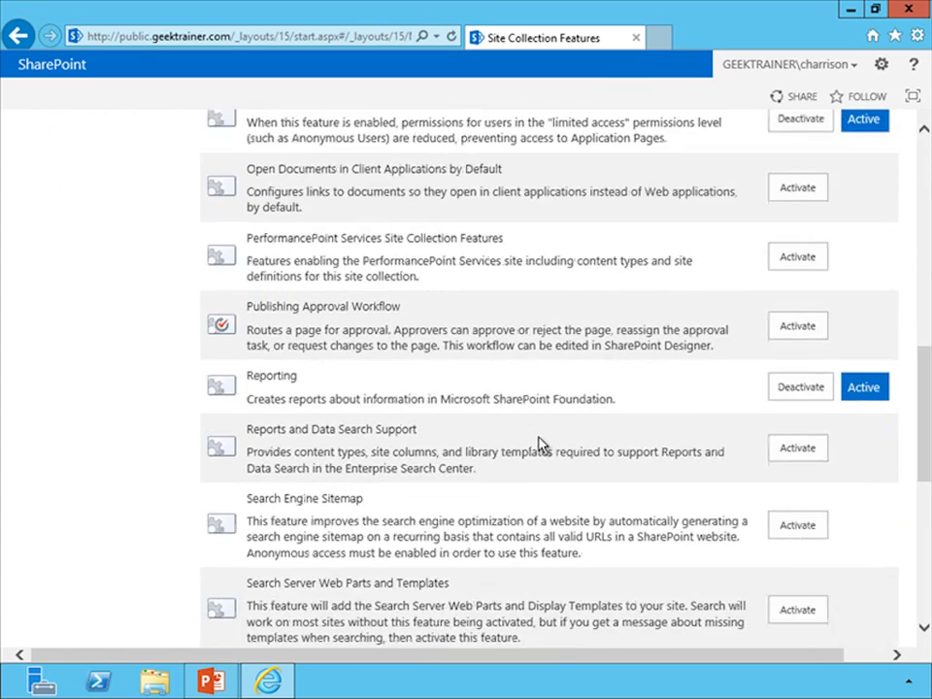
scroll(541, 441, "down", 2)
scroll(522, 483, "down", 2)
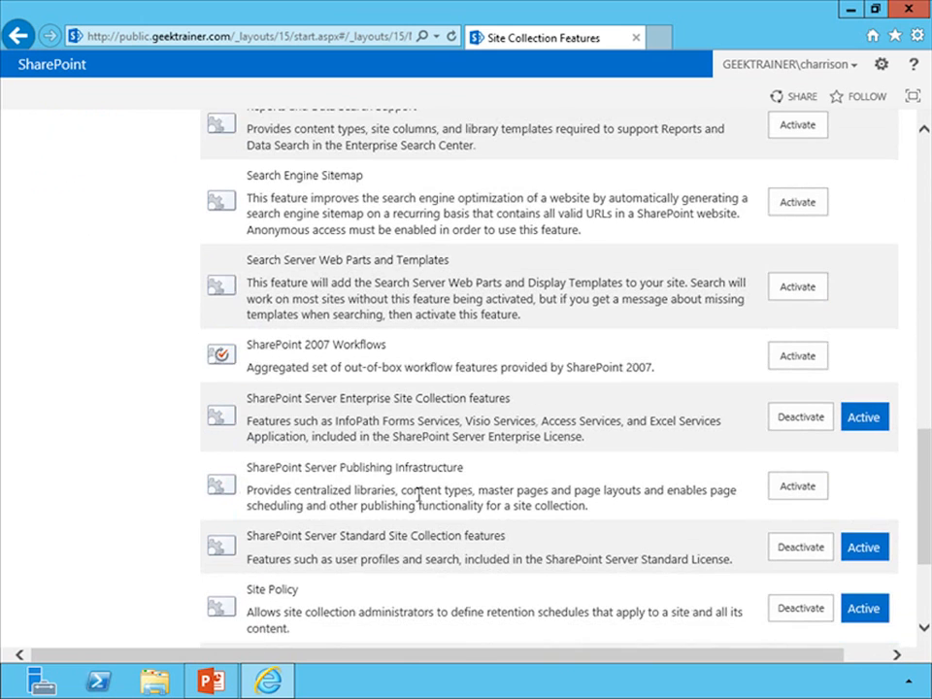
left_click(790, 494)
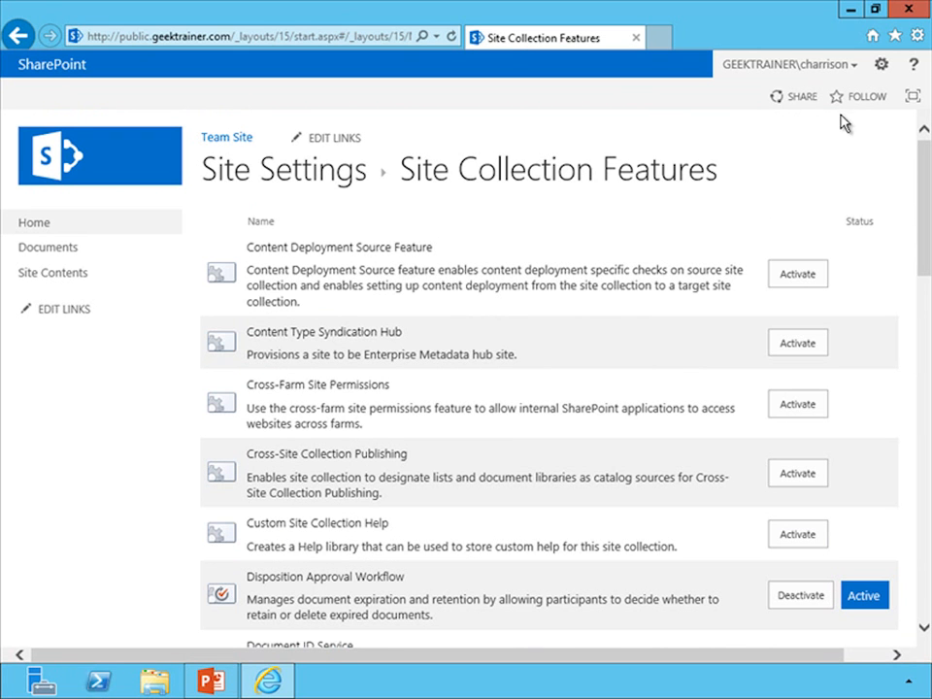
Set both the global and the current navigation of the site to Managed Navigation in the navigation settings.
left_click(880, 68)
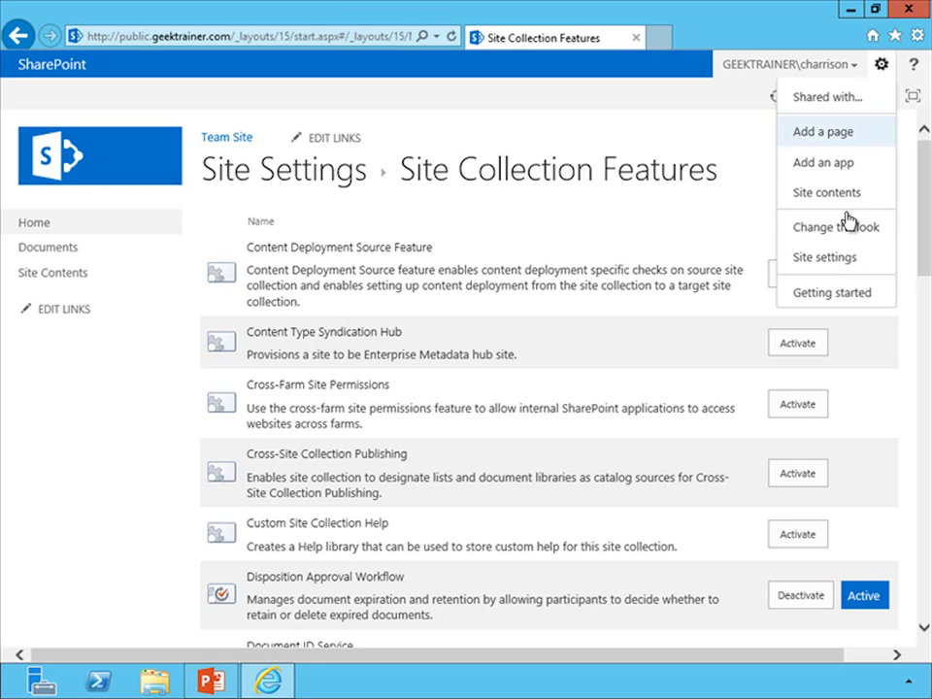
left_click(833, 260)
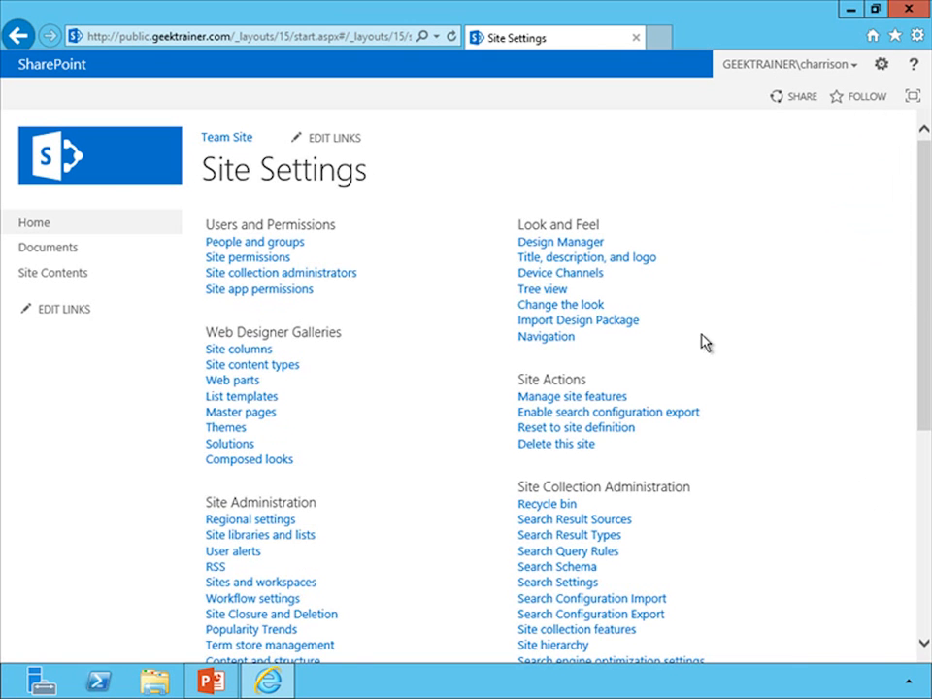
left_click(546, 337)
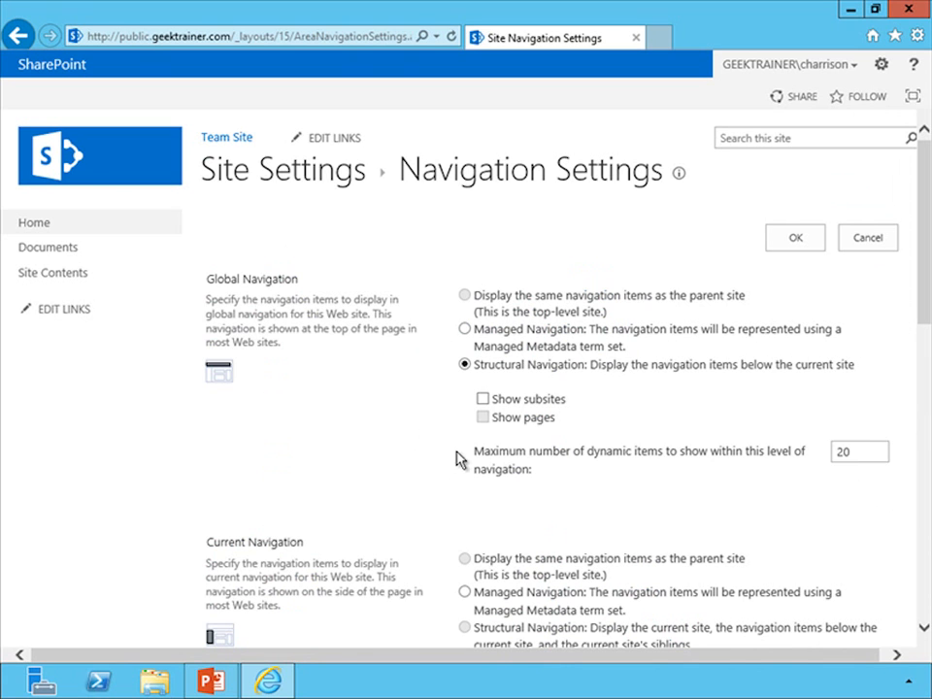
left_click(465, 330)
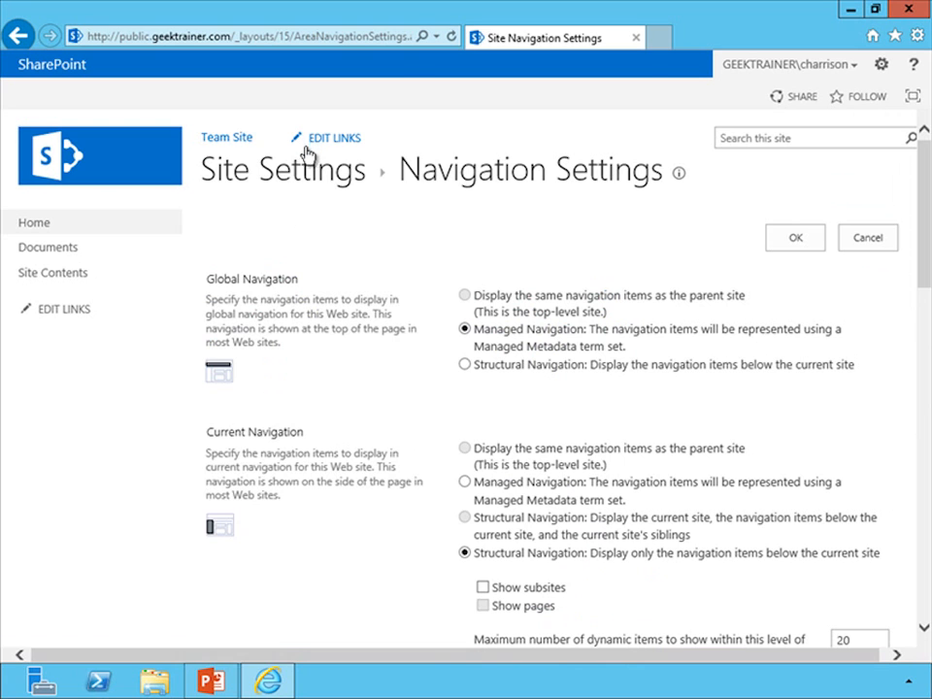
left_click(464, 482)
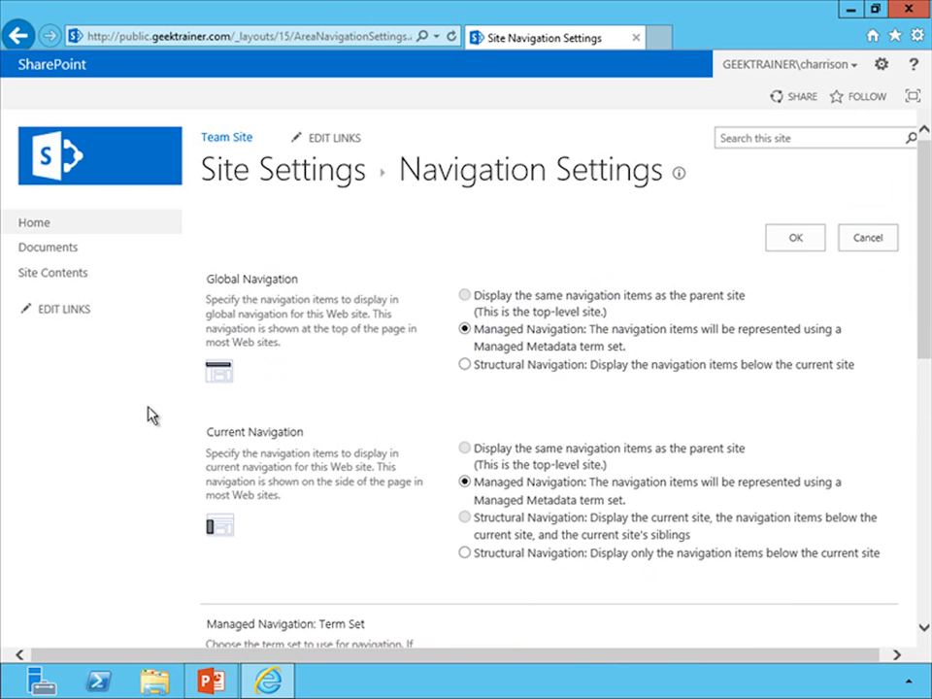
Create a term set for the managed navigation and save the navigation settings.
left_click_drag(922, 341, 919, 499)
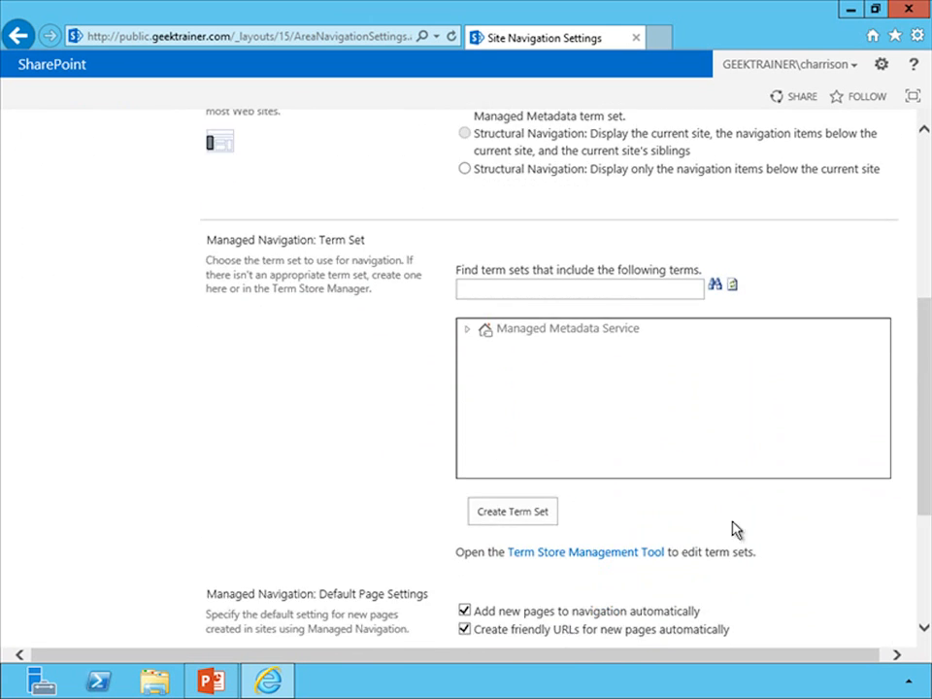
left_click(513, 514)
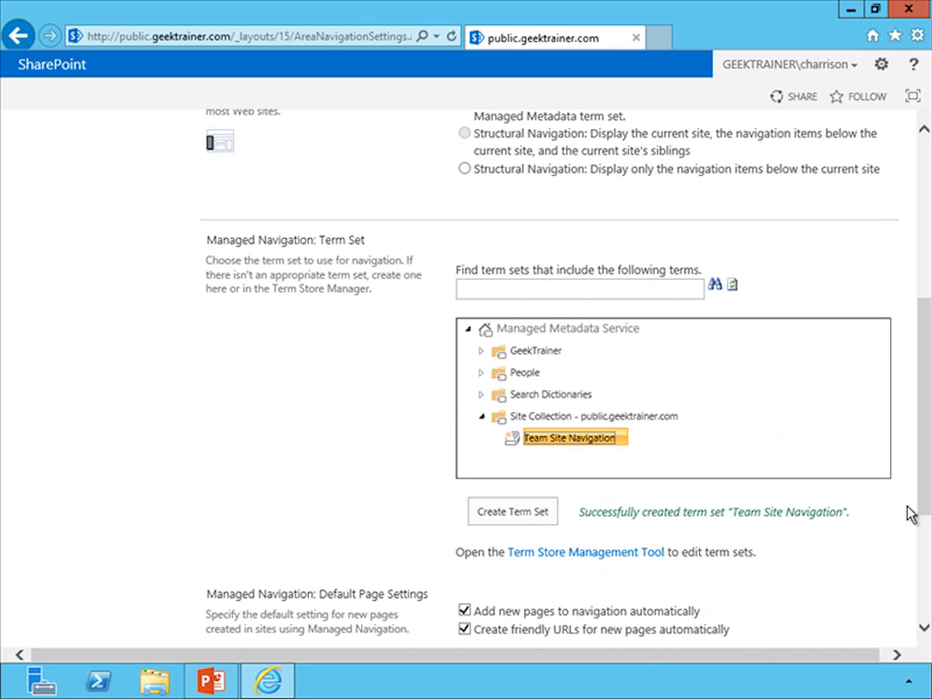
left_click_drag(923, 493, 923, 589)
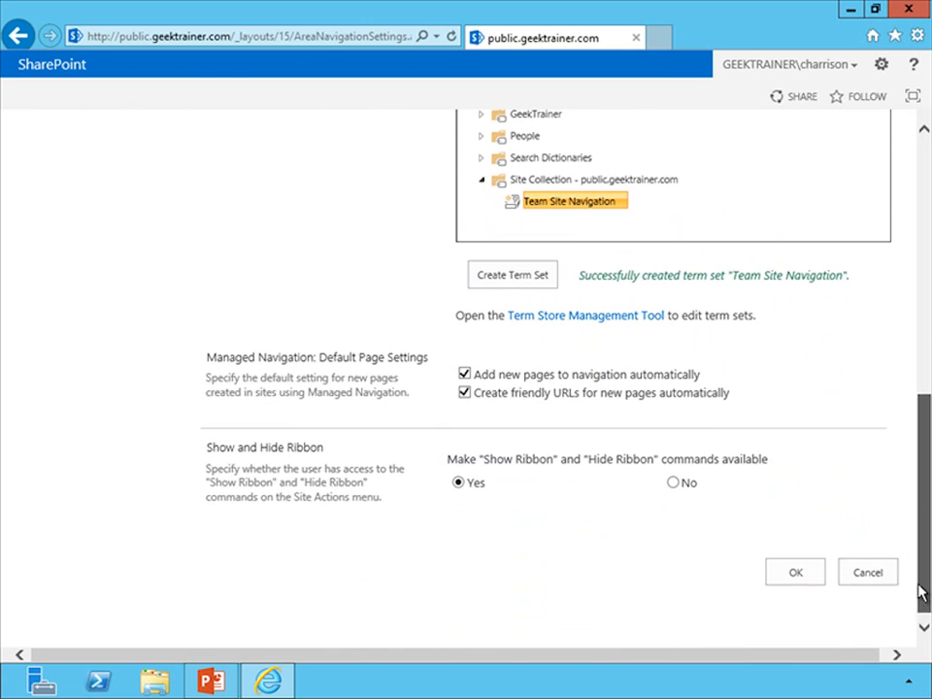
left_click(786, 567)
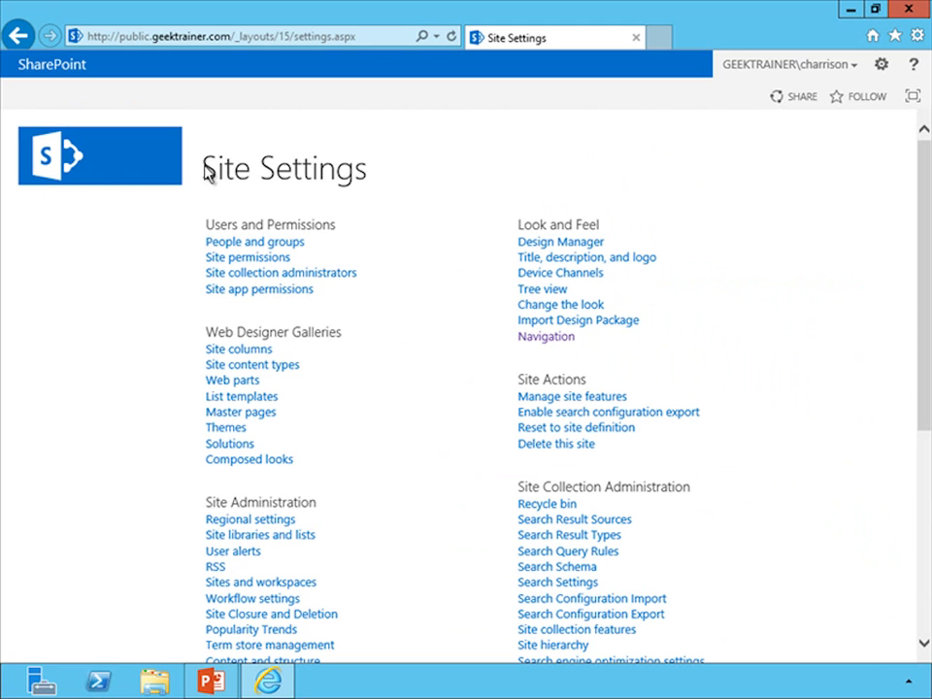
Return to the site's home page and open the Team Site Navigation term set's intended use settings in term store management.
left_click(75, 167)
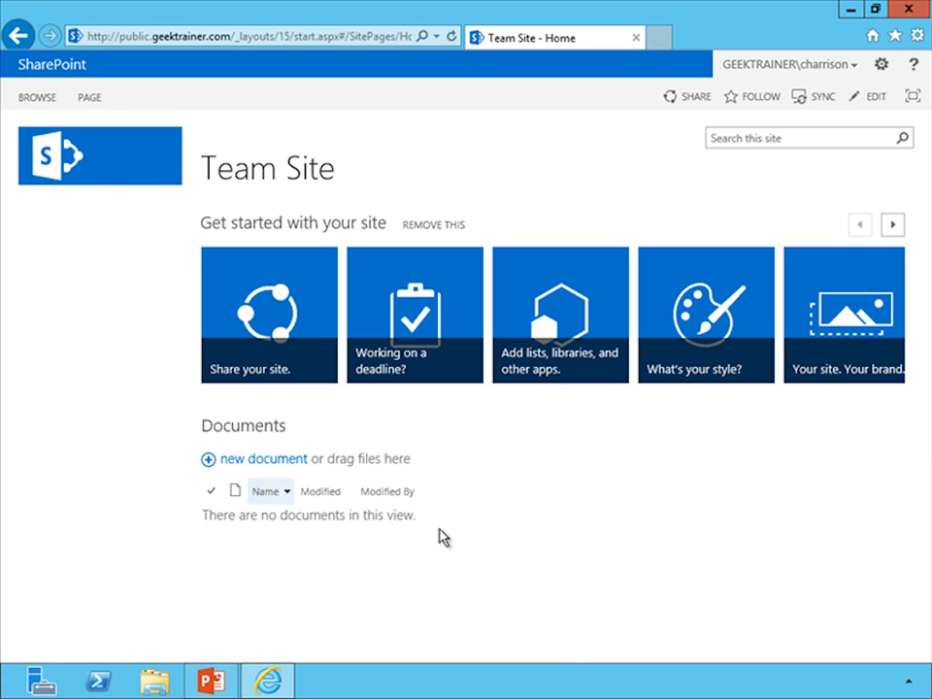
left_click(880, 66)
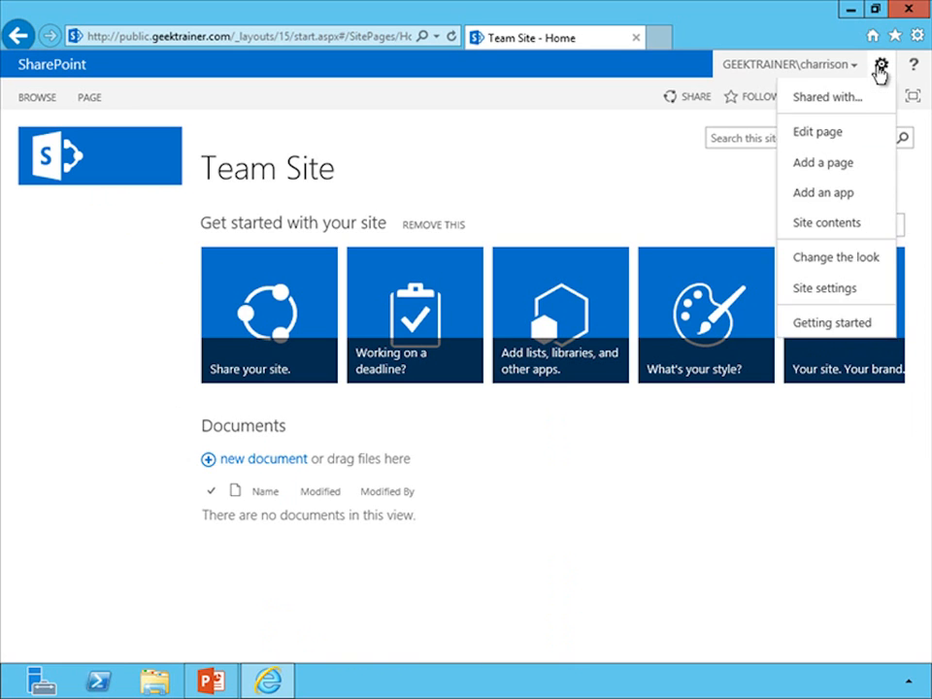
left_click(829, 289)
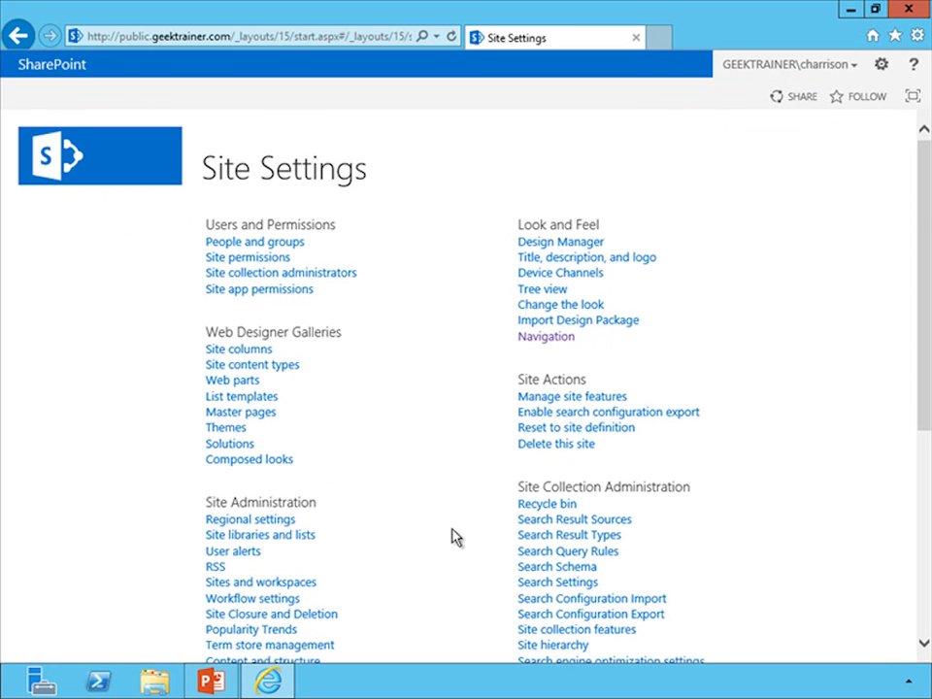
scroll(452, 536, "down", 3)
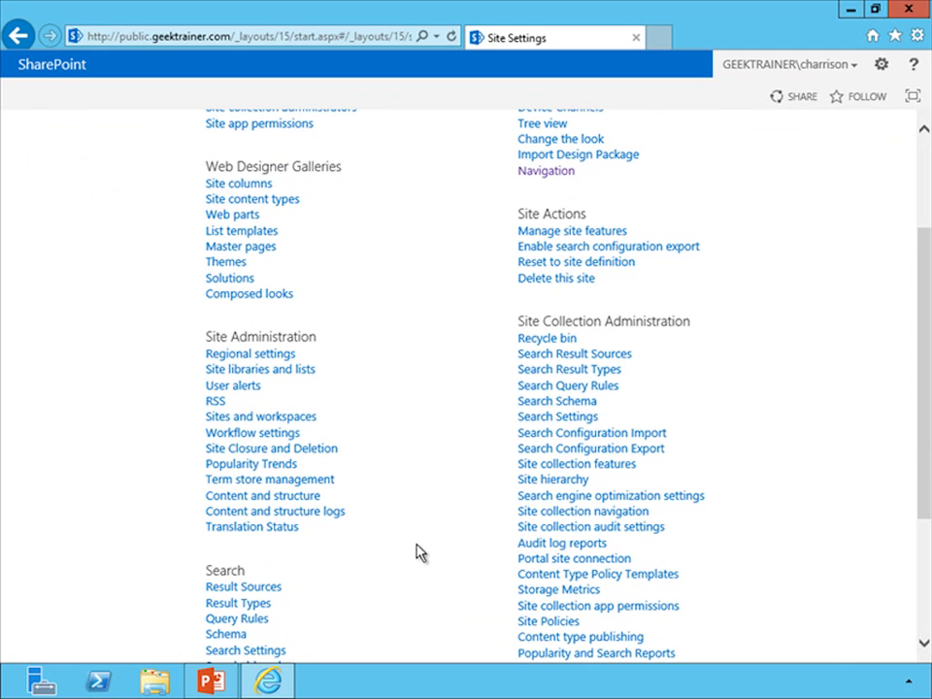
left_click(307, 483)
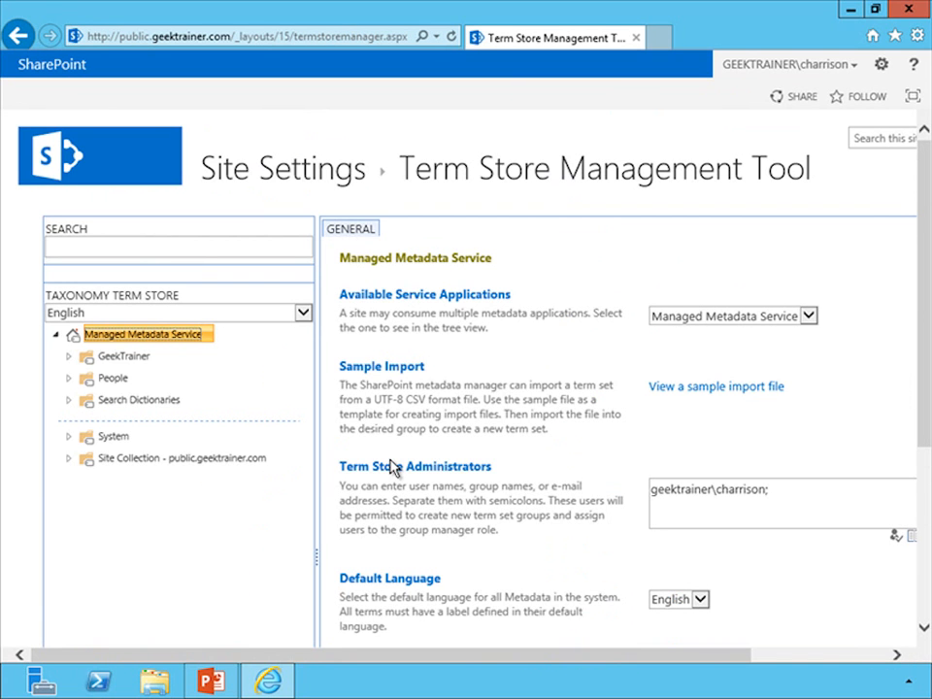
left_click(70, 462)
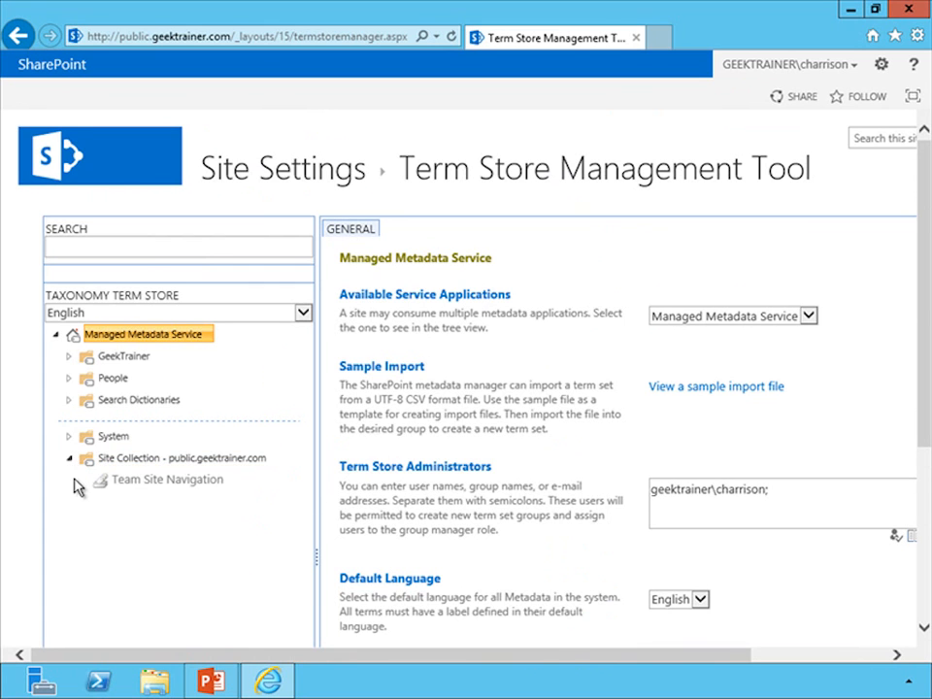
left_click(171, 481)
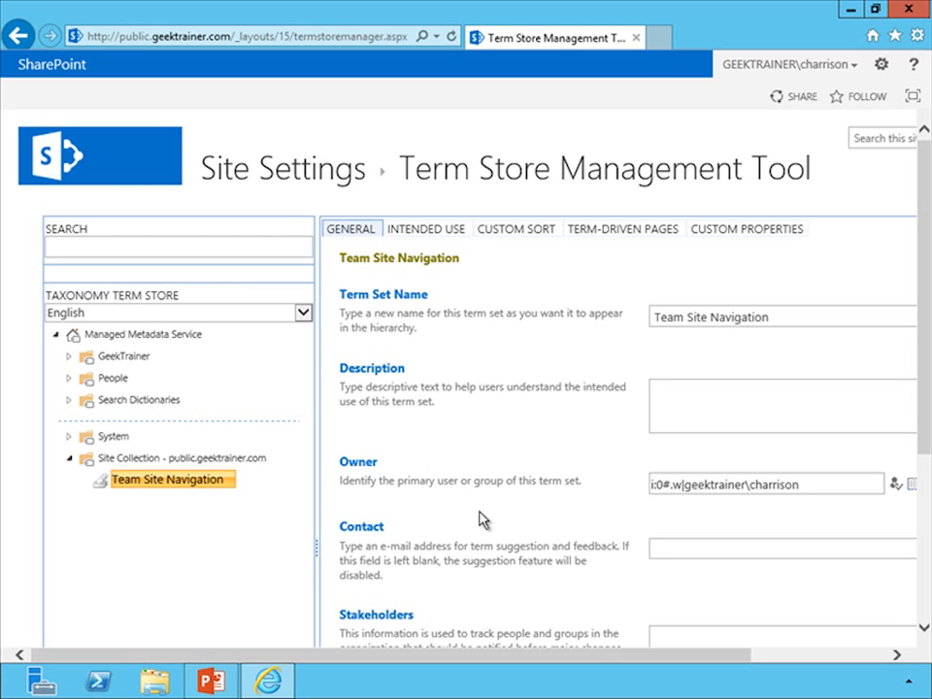
left_click(430, 235)
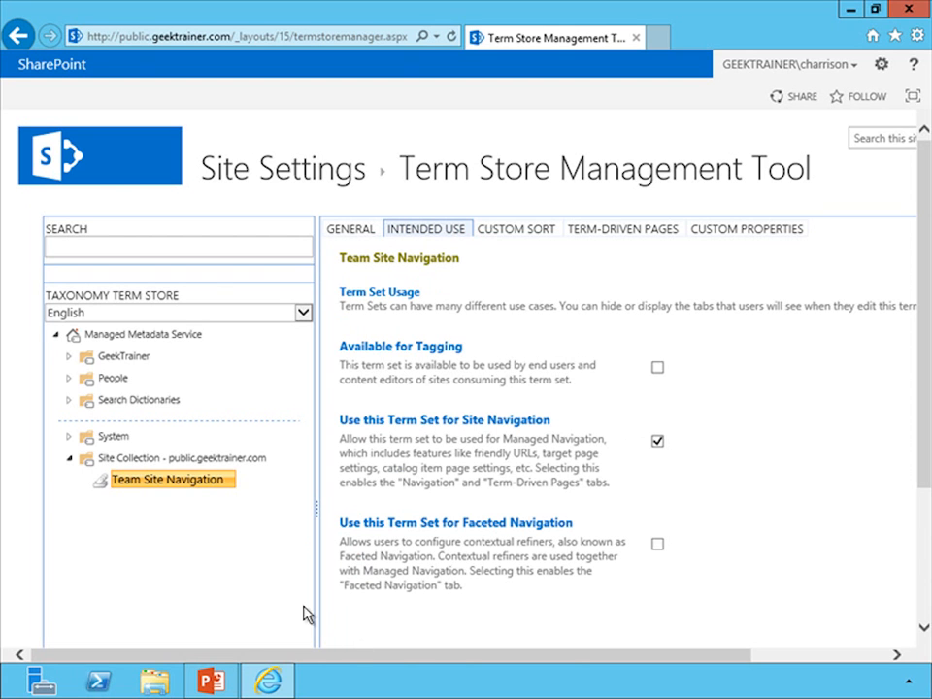
Create a term named Documents in the Team Site Navigation term set.
left_click(231, 486)
left_click(276, 492)
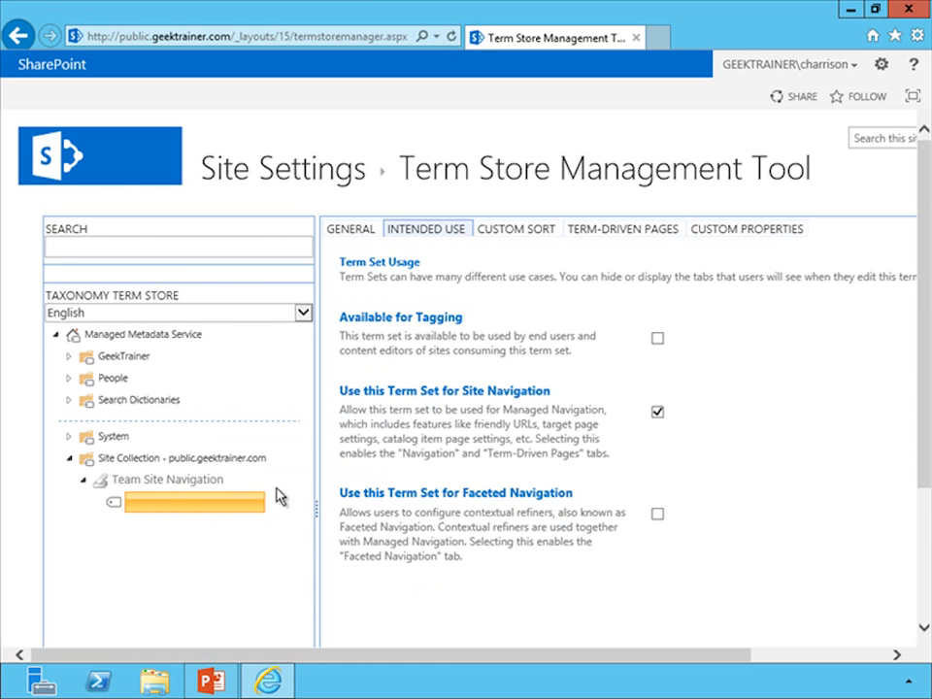
type("Documents")
key("Return")
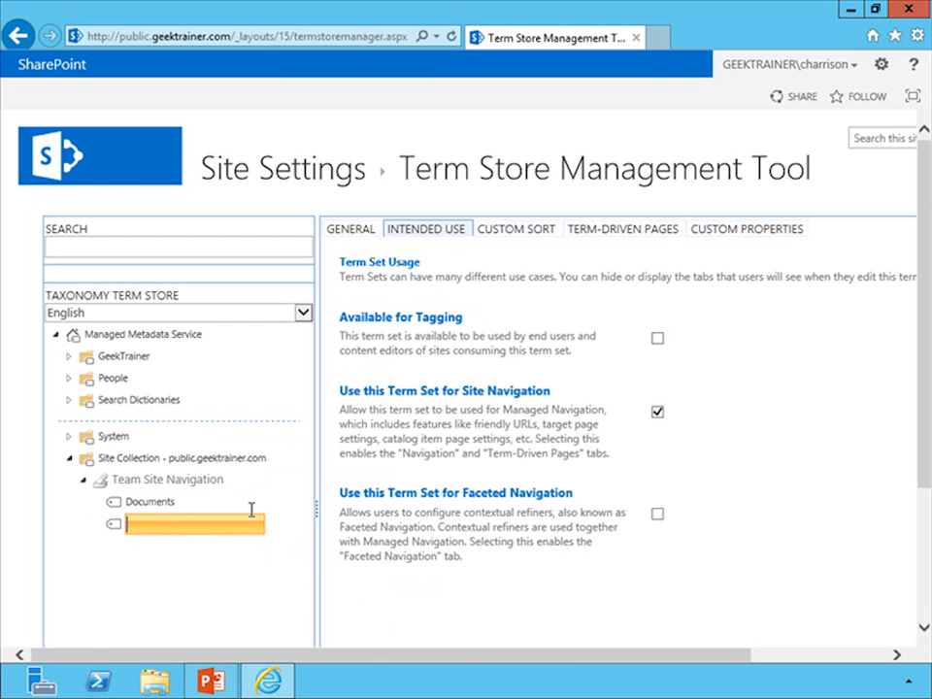
left_click(152, 503)
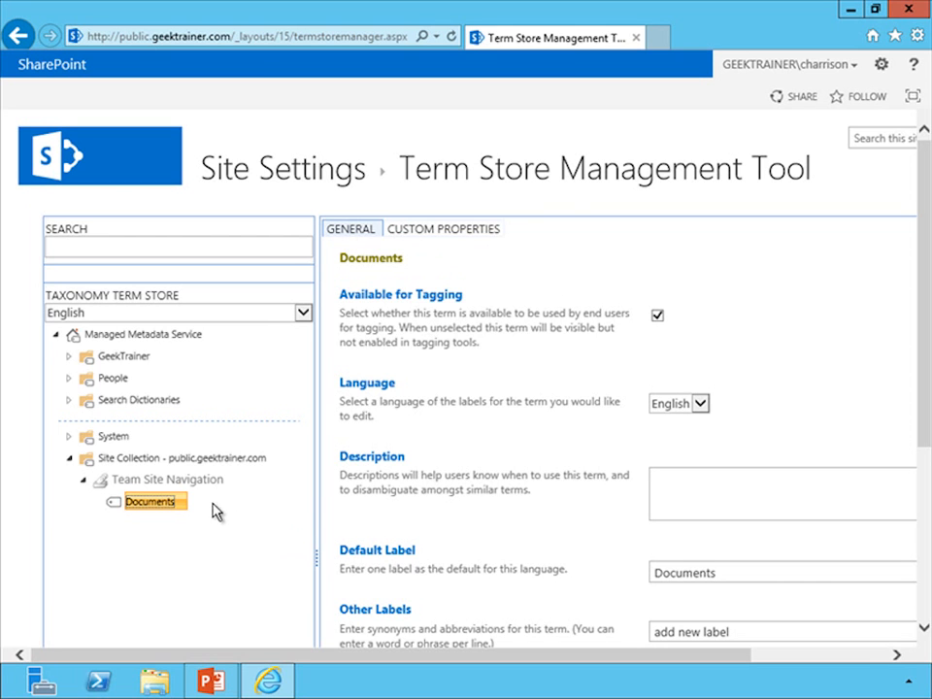
Enable the Team Site Navigation term set for site navigation in its intended use settings and save the change.
left_click(156, 484)
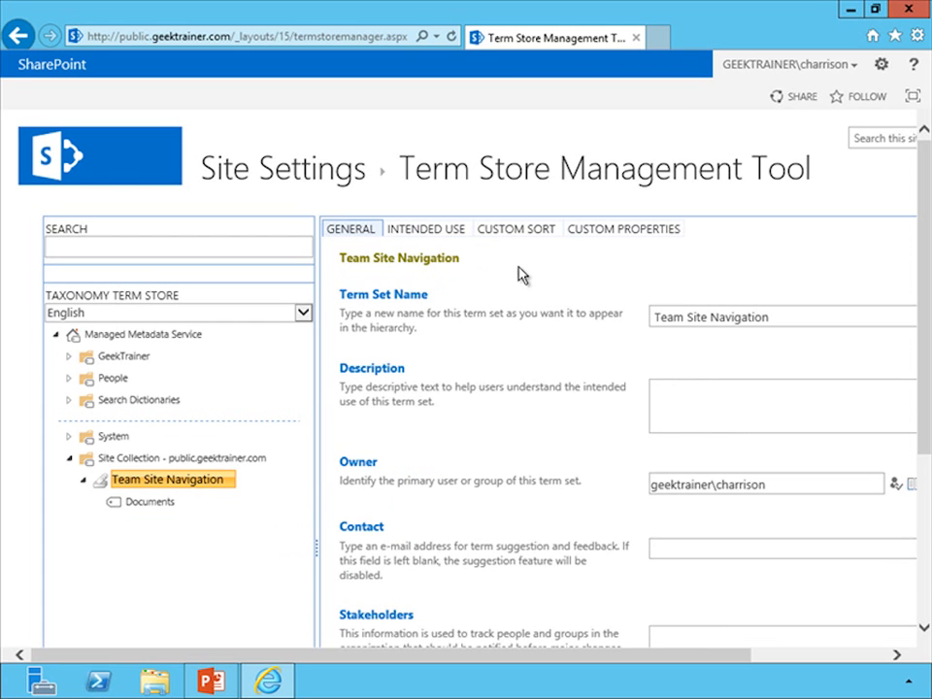
left_click(439, 237)
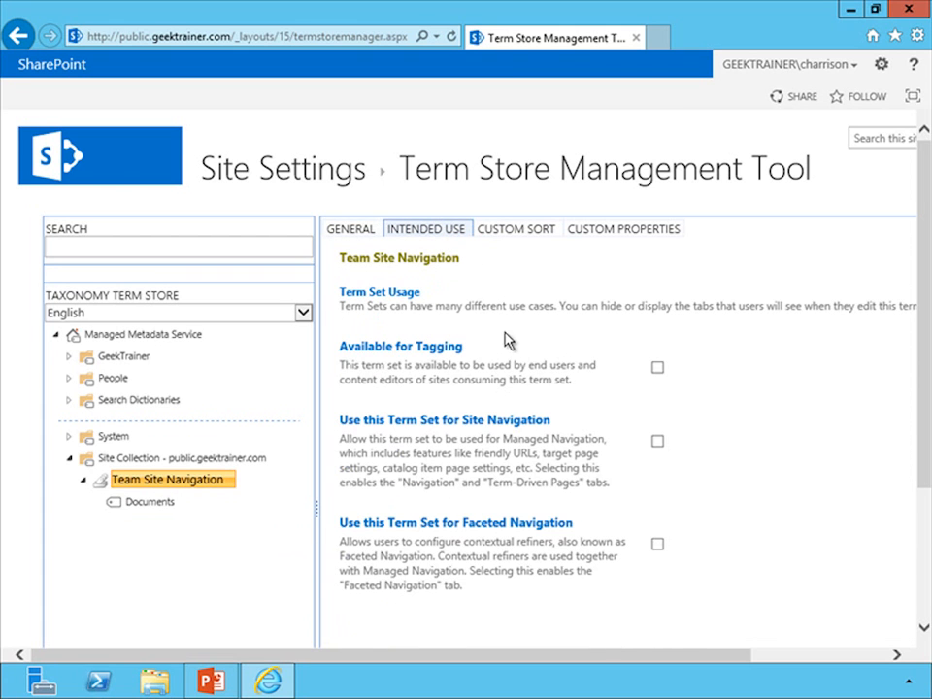
left_click(657, 442)
left_click_drag(927, 473, 921, 625)
left_click_drag(714, 660, 852, 658)
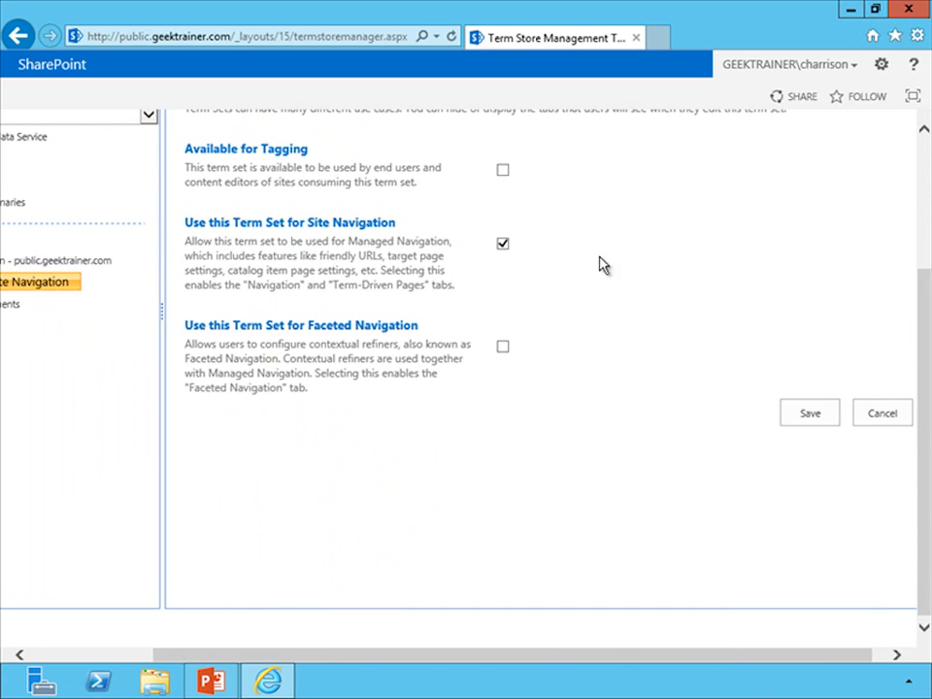
left_click(810, 415)
Set the Documents term's navigation node to a simple link pointing to /Shared Documents and save the term.
left_click_drag(548, 657, 447, 660)
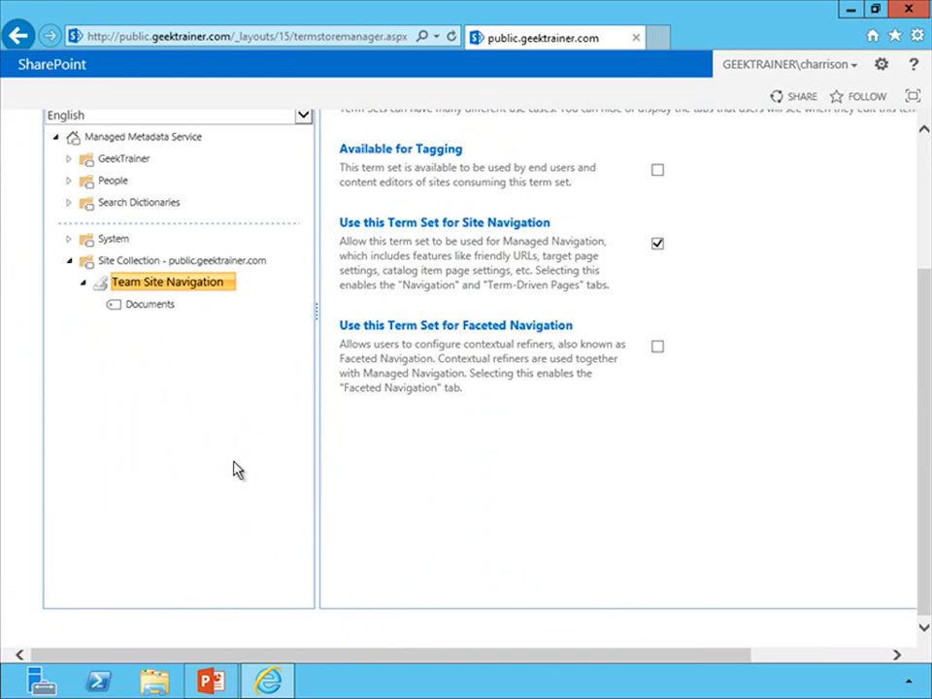
left_click(151, 306)
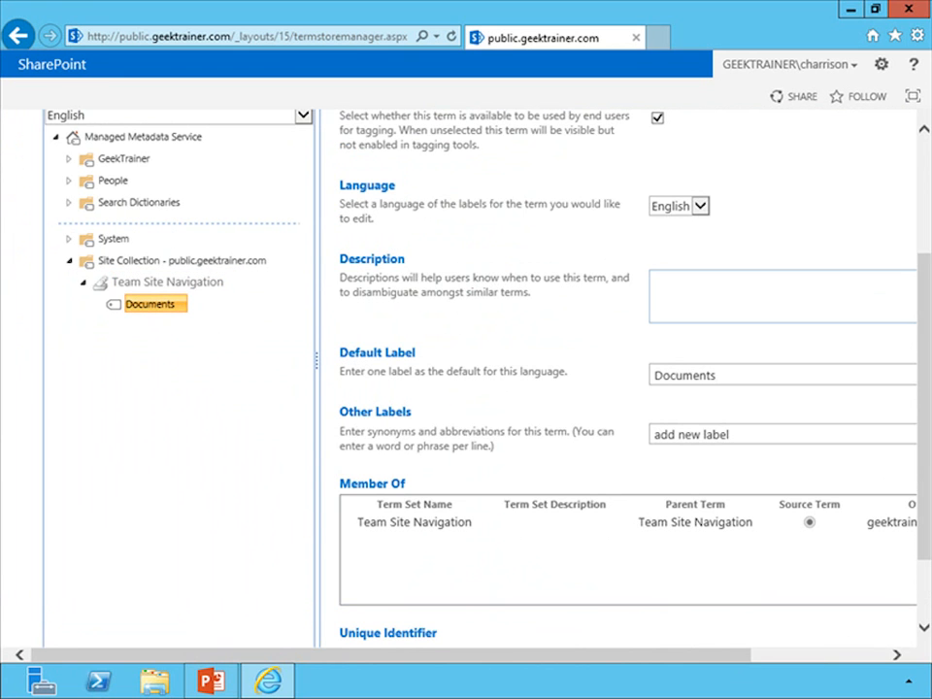
scroll(925, 338, "up", 3)
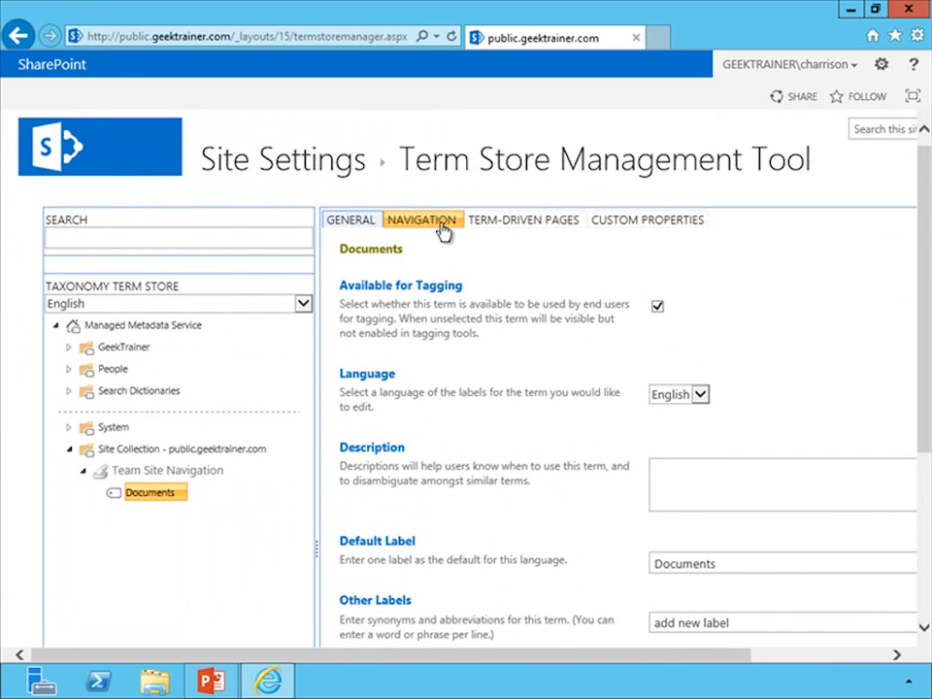
left_click(430, 227)
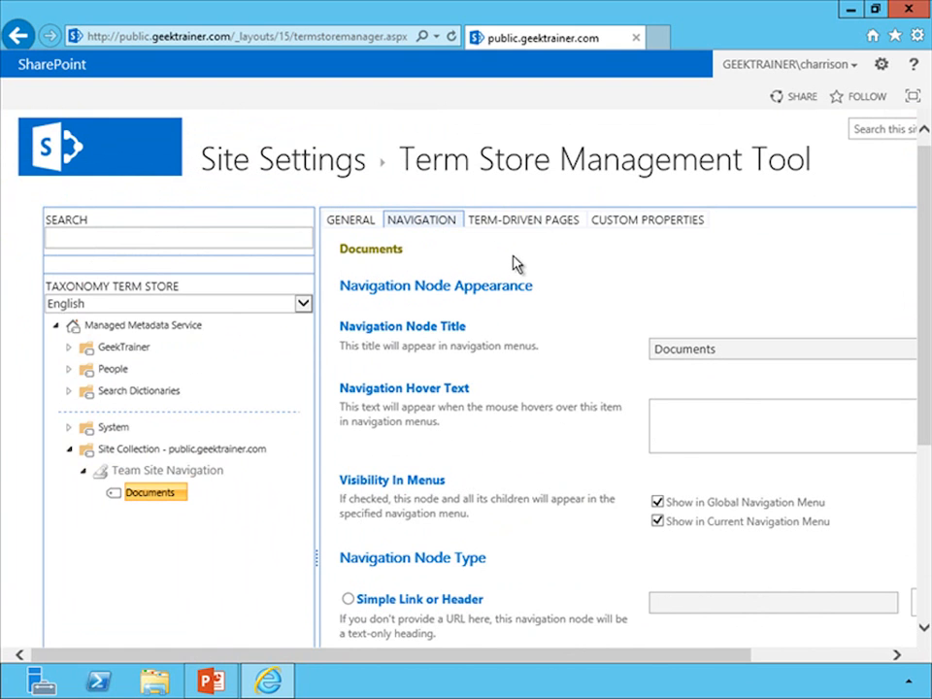
left_click_drag(925, 399, 905, 468)
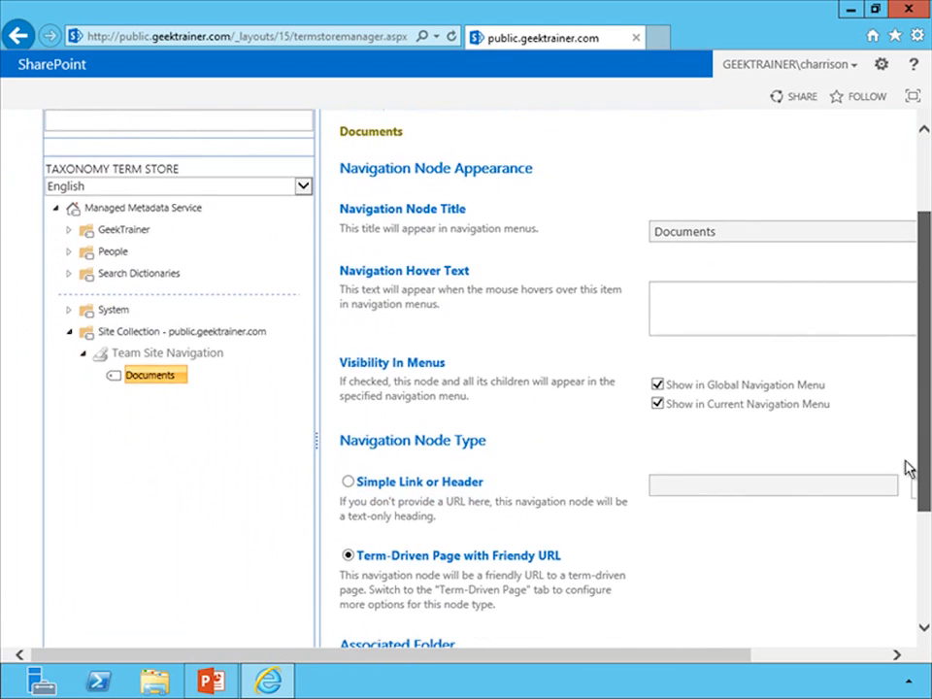
left_click(349, 483)
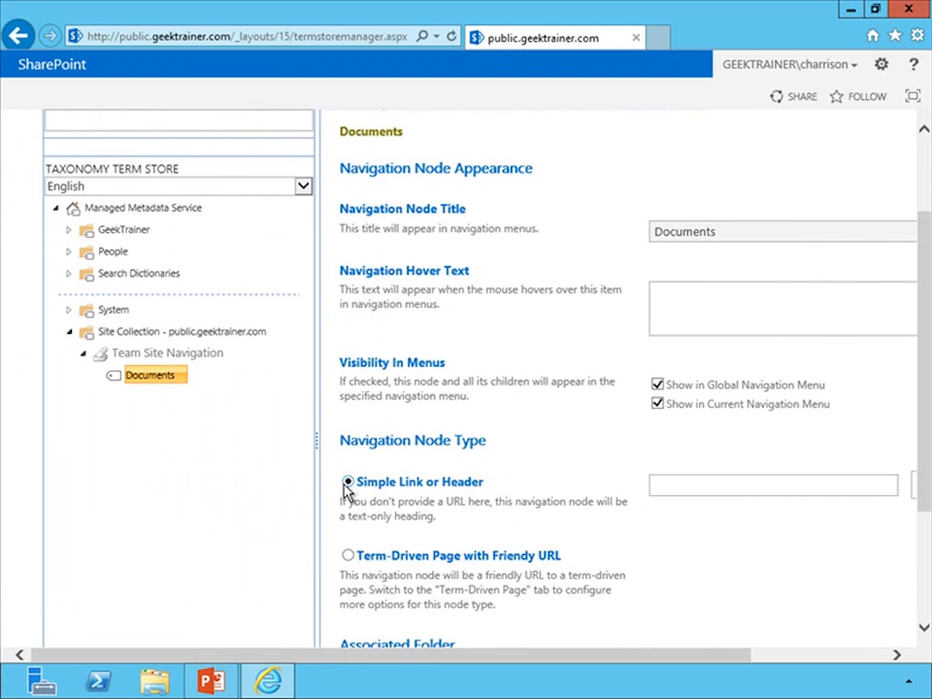
left_click_drag(619, 666, 780, 670)
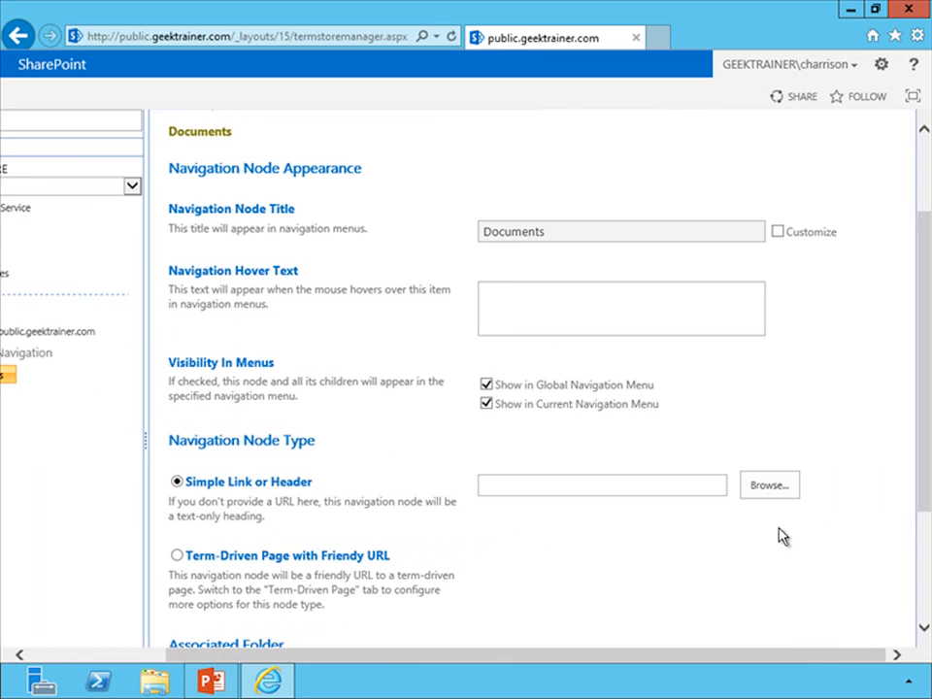
left_click(769, 490)
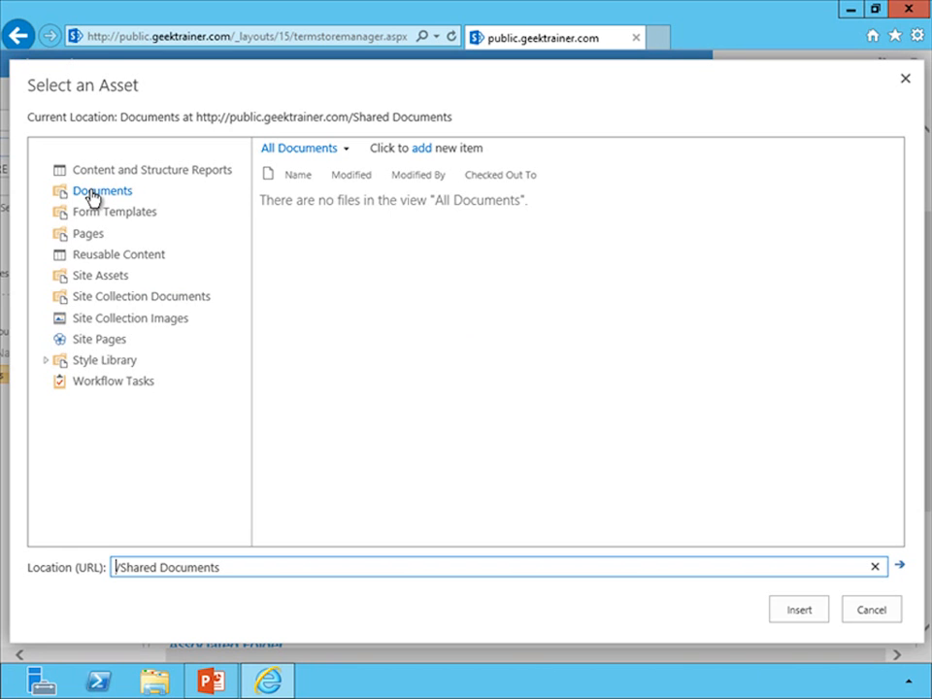
left_click(798, 611)
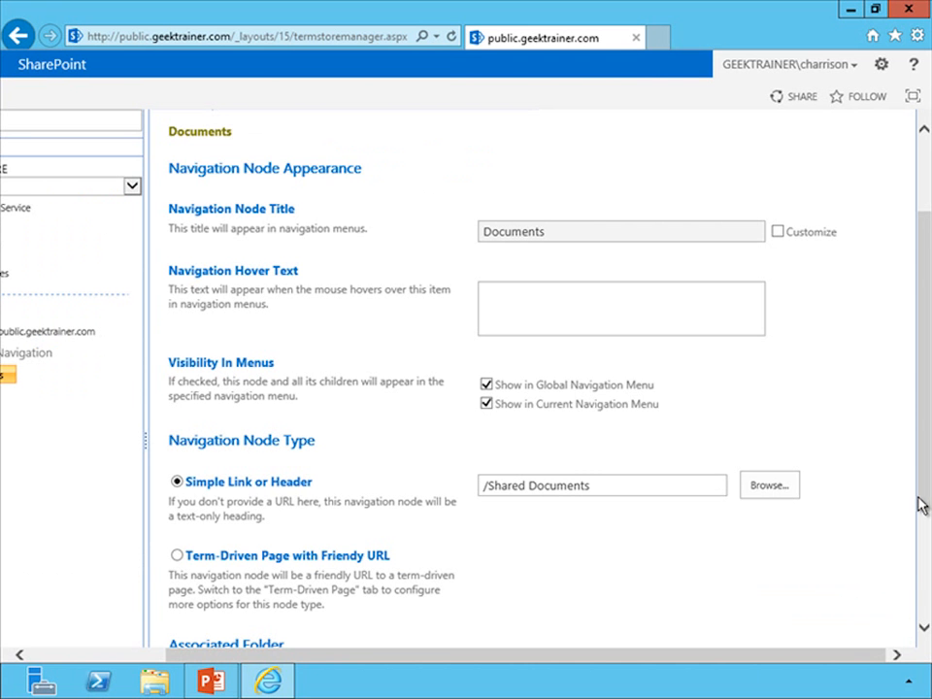
scroll(915, 501, "down", 3)
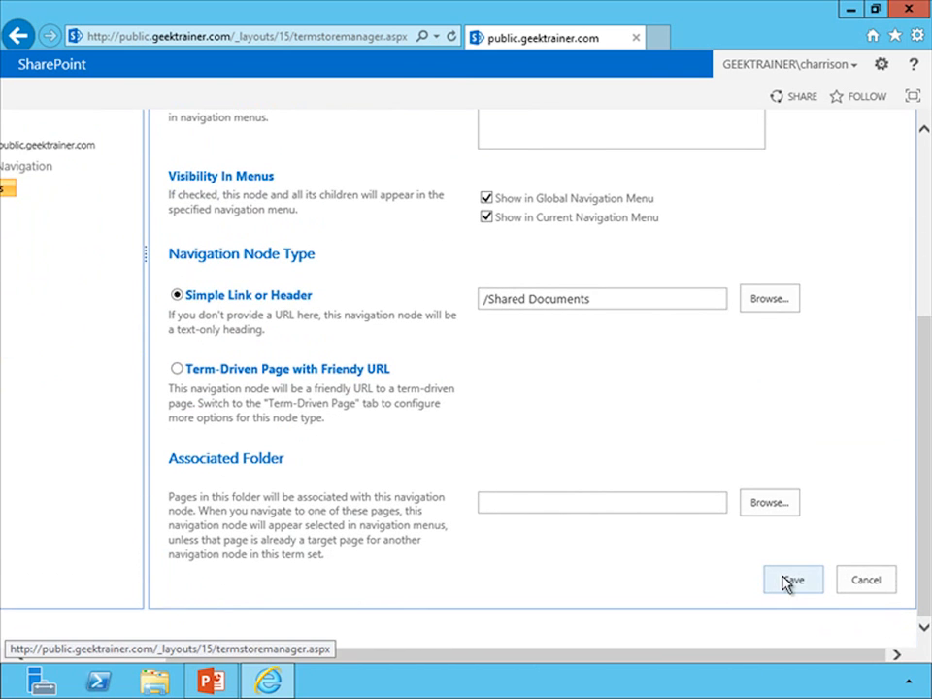
left_click(789, 580)
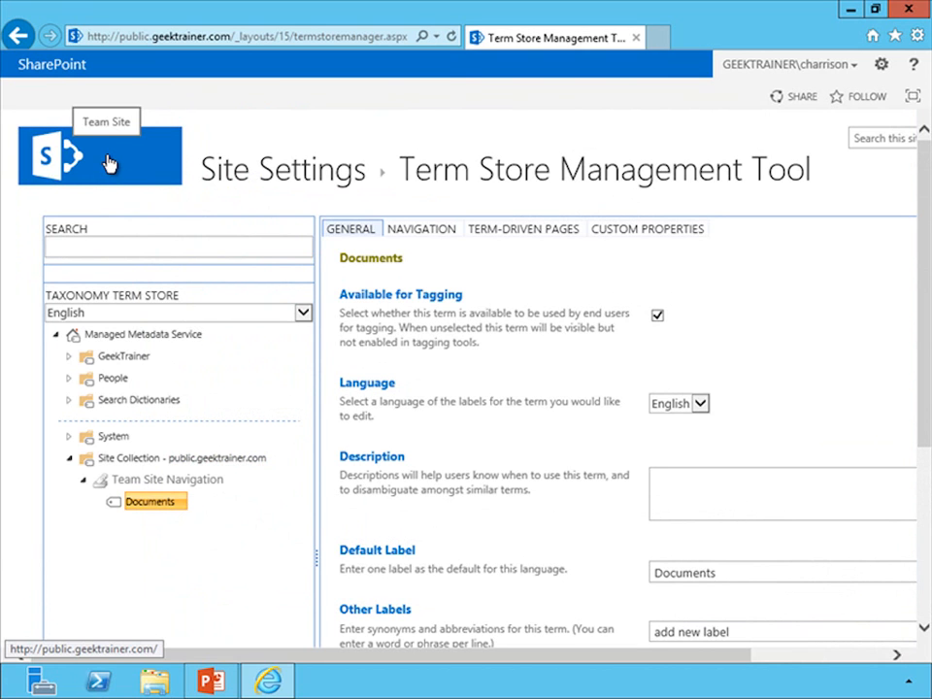
Return to the team site's home page and test the Documents navigation link.
left_click(110, 163)
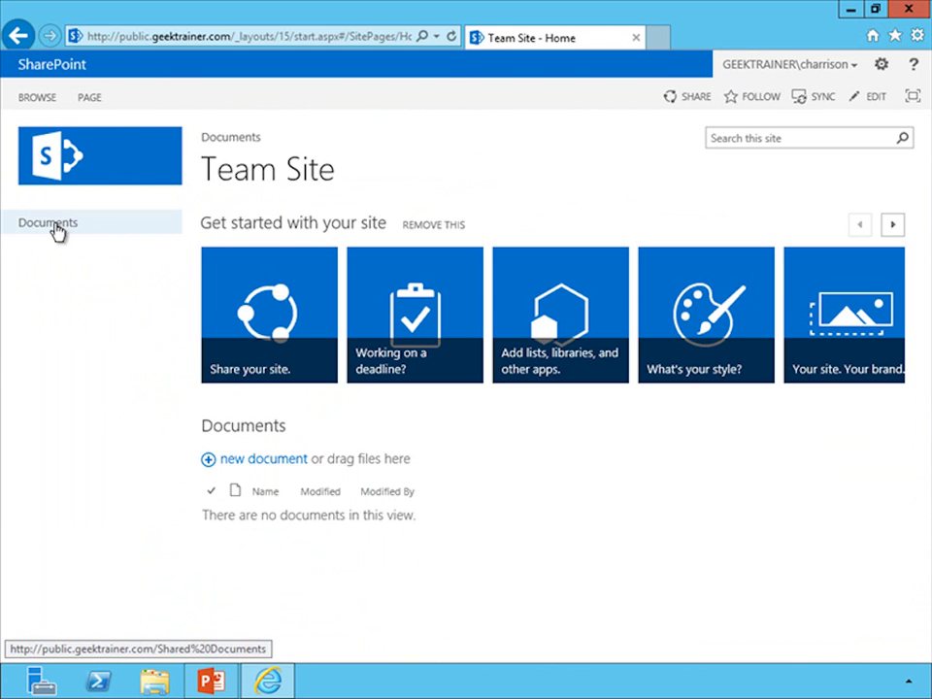
left_click(54, 227)
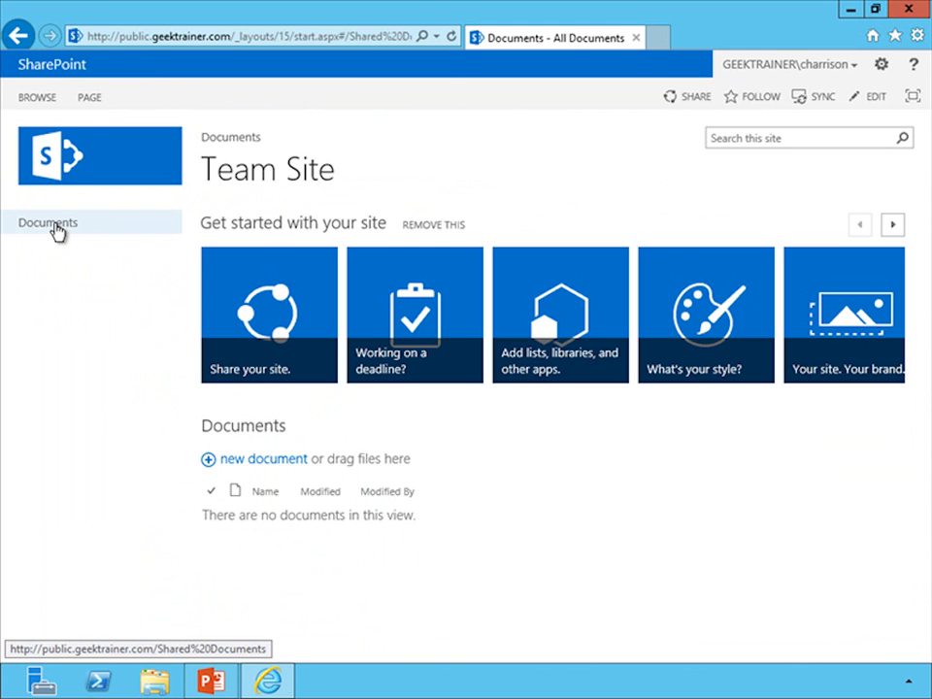
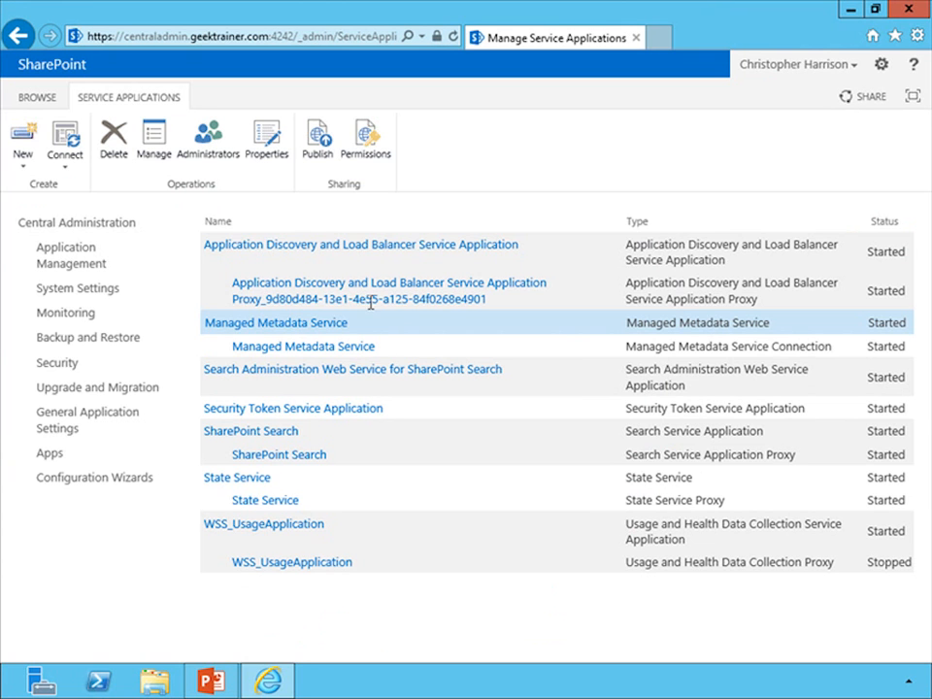
left_click(277, 163)
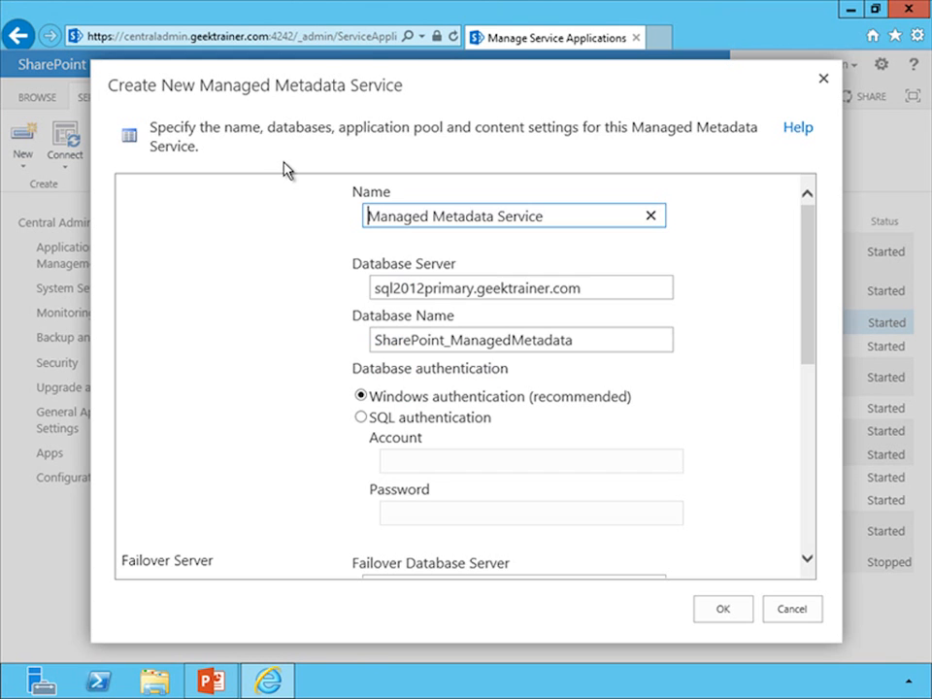
left_click_drag(809, 324, 698, 524)
left_click(551, 493)
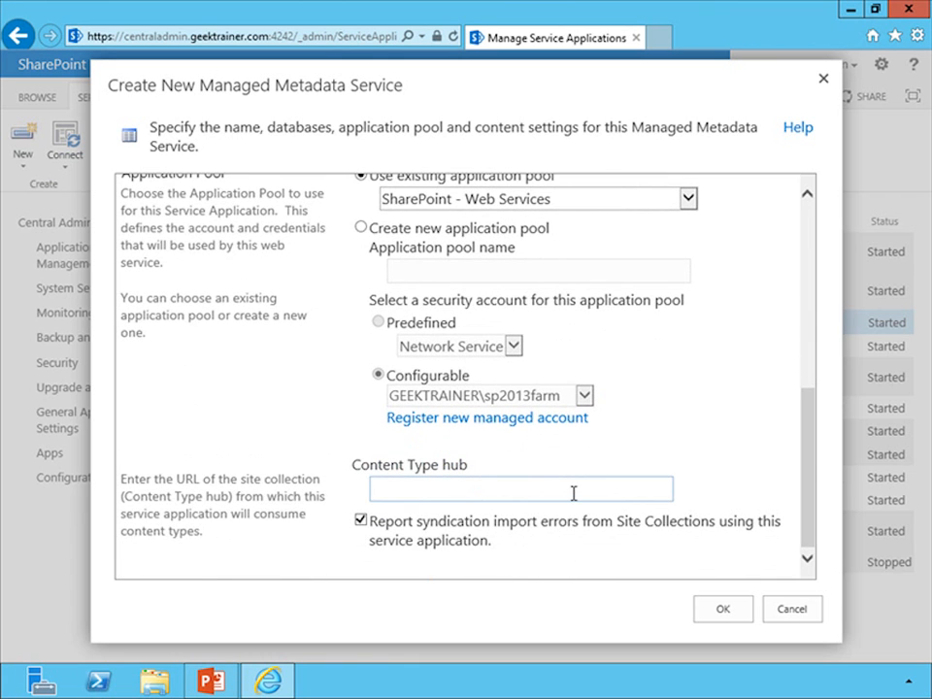
type("https://in")
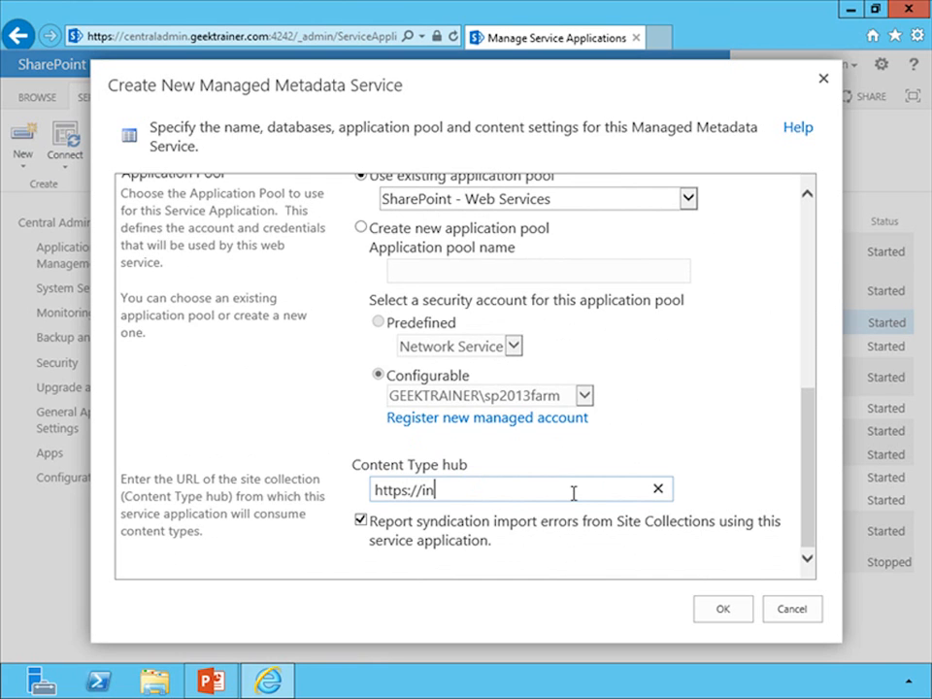
type("tranet.geektr")
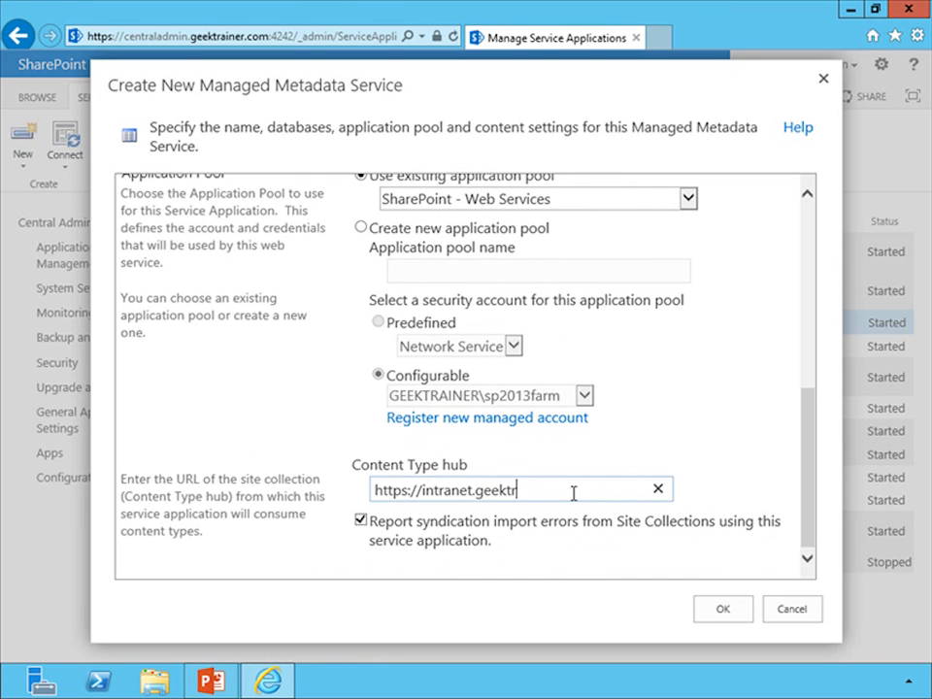
type("ainer.com")
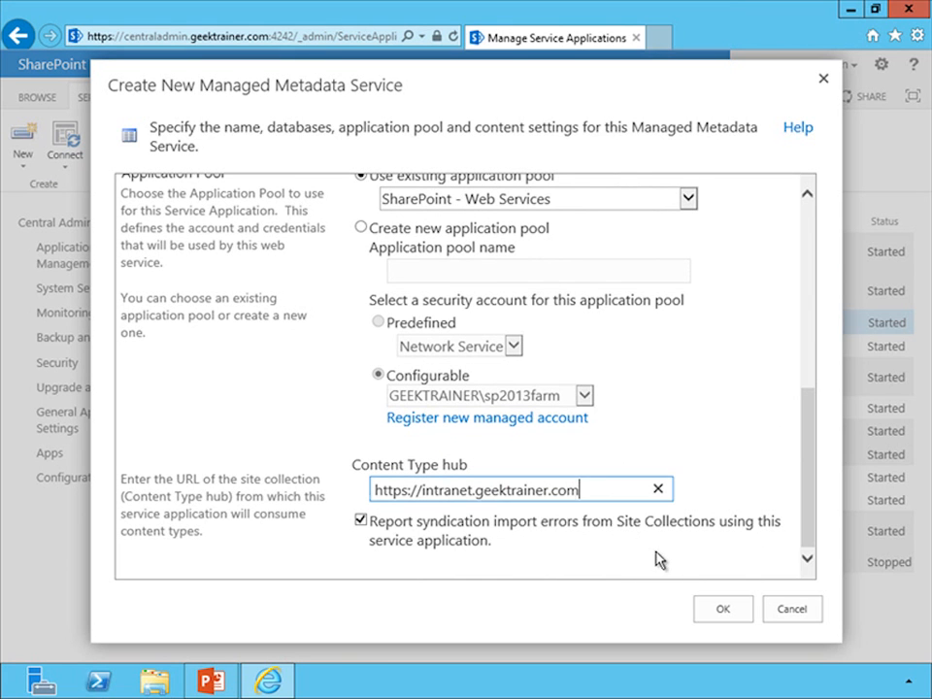
left_click(723, 611)
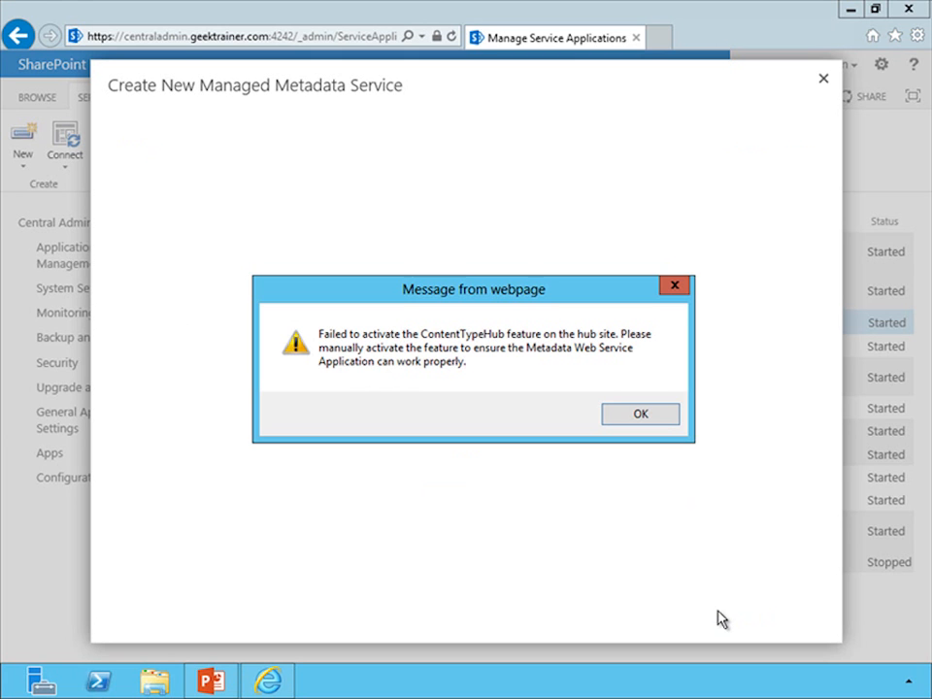
key("ctrl+t")
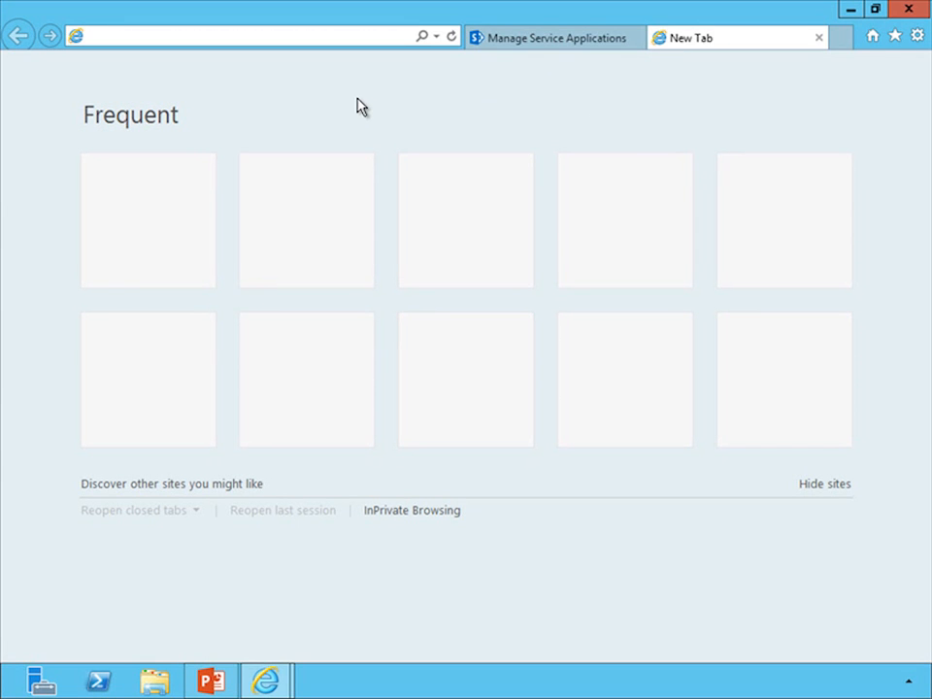
type("https://")
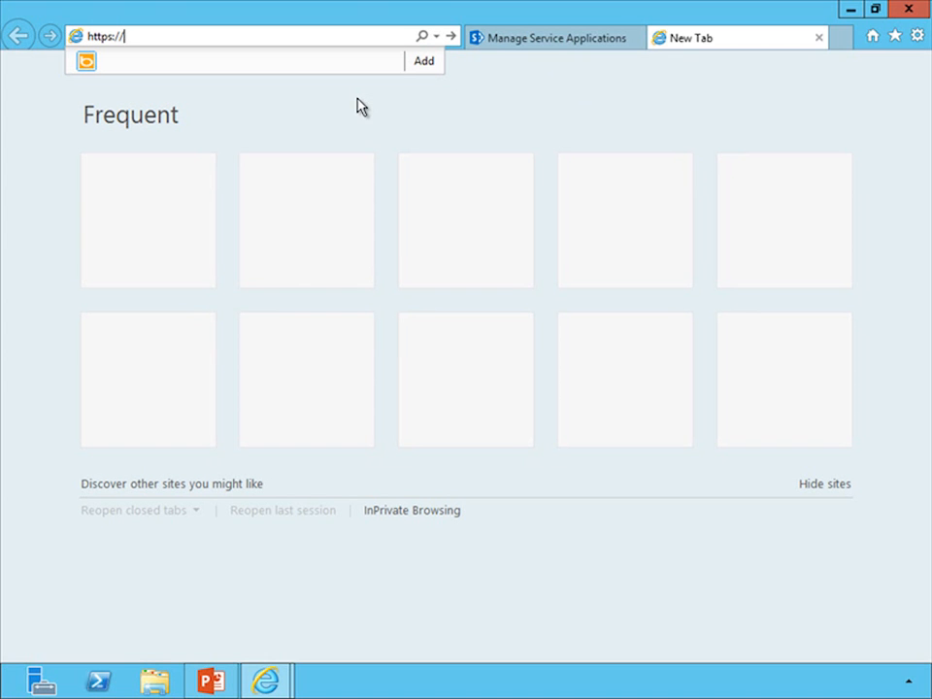
type("intranet.geektrainer.com")
key("Return")
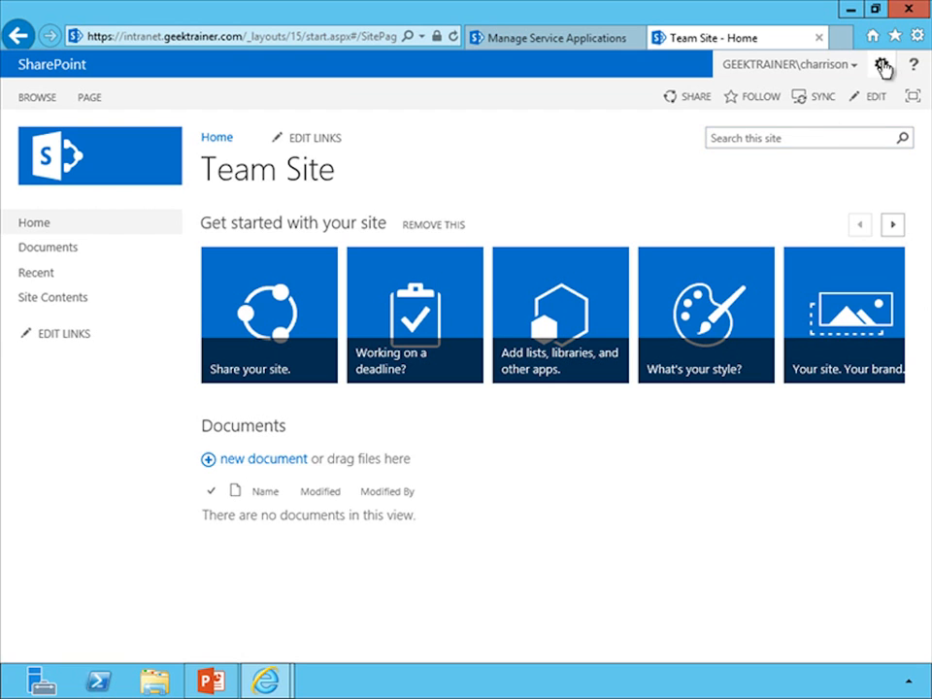
Activate the Content Type Syndication Hub feature in the intranet site's site collection features.
left_click(881, 65)
left_click(853, 289)
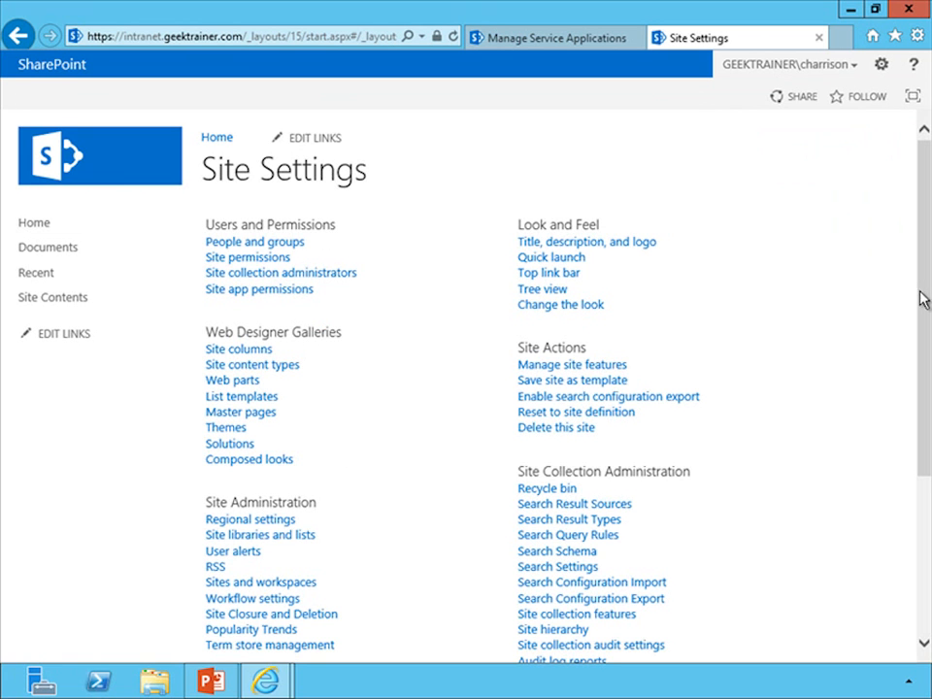
left_click_drag(927, 307, 927, 451)
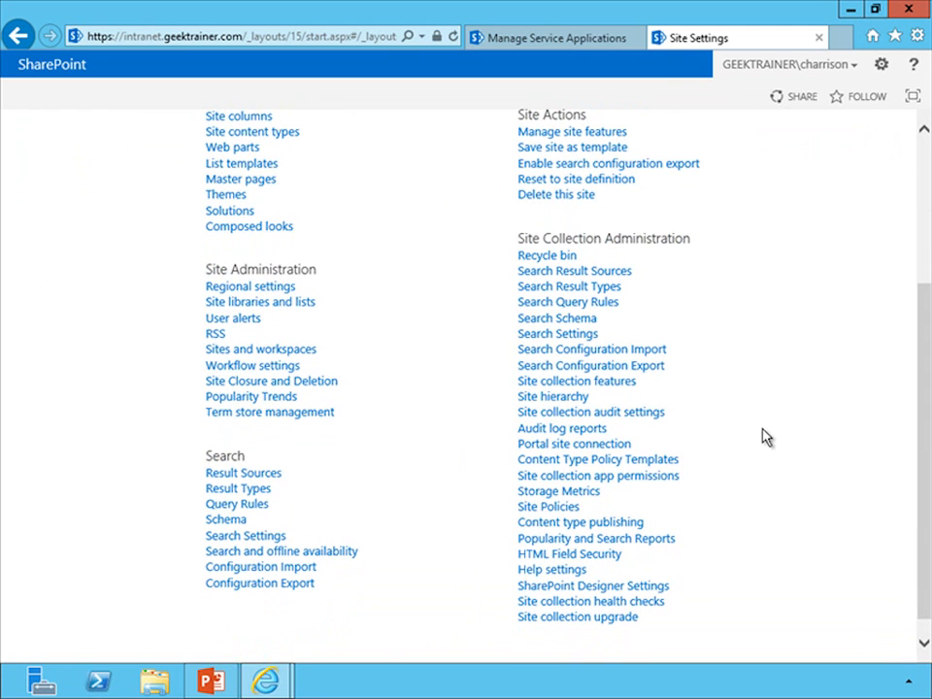
left_click(605, 388)
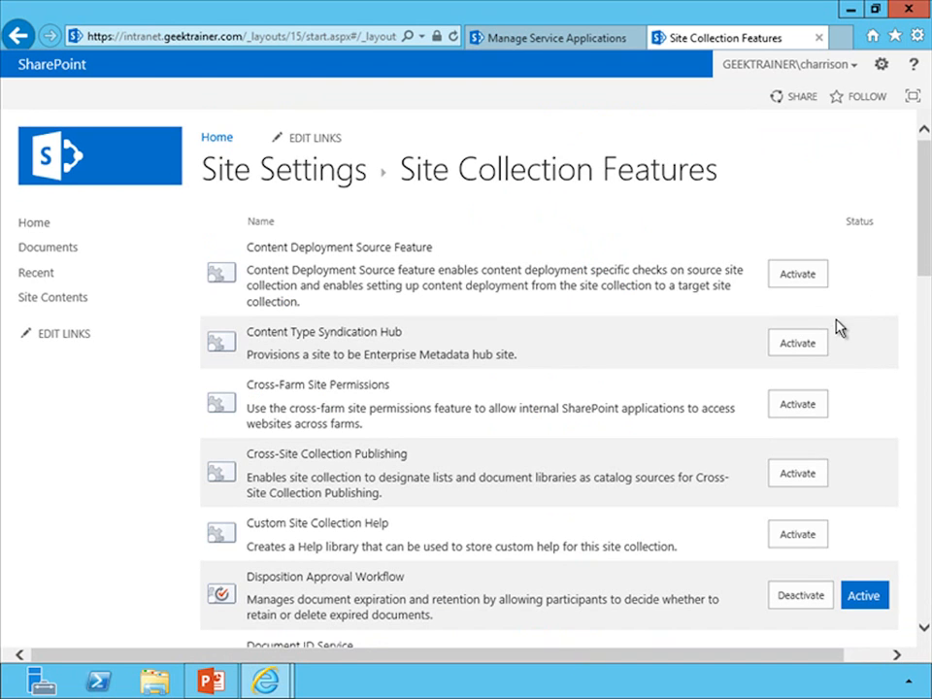
left_click(802, 344)
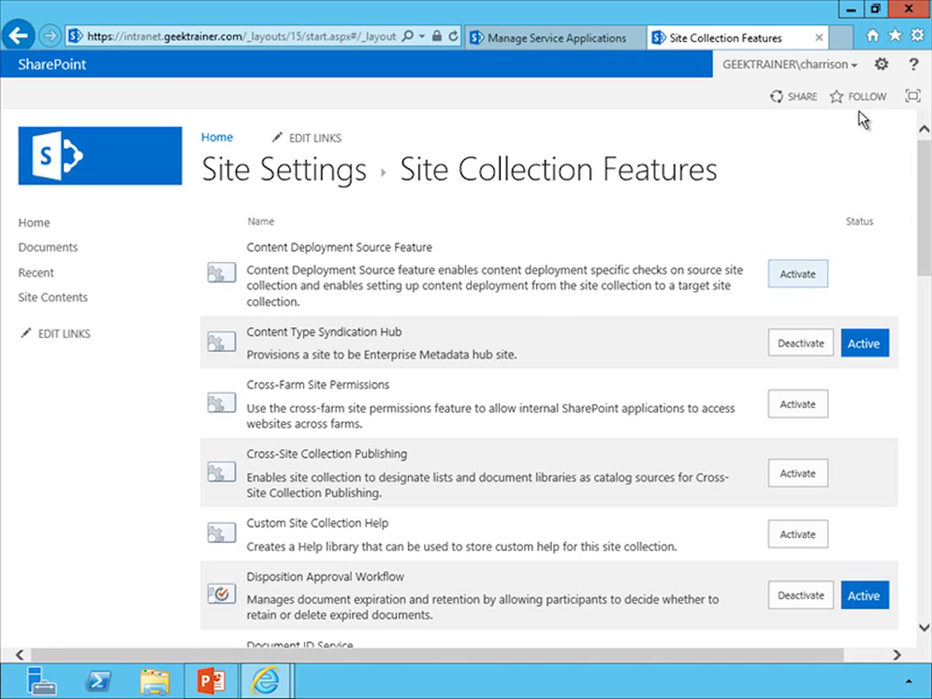
Open the Managed Metadata Service's term store and examine the terms under GeekTrainer, Product Category and Computers.
left_click(564, 37)
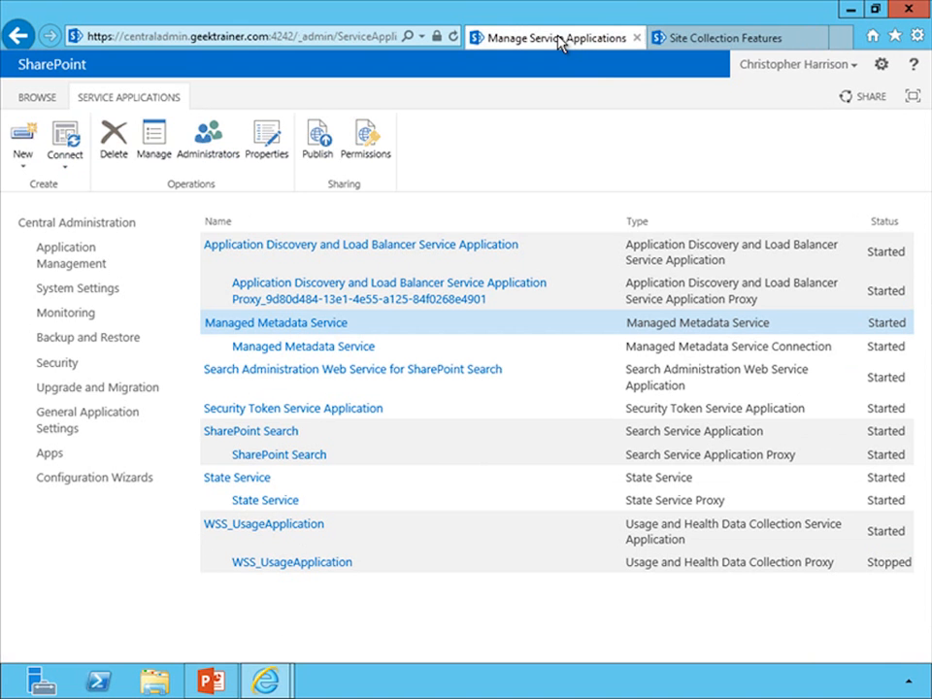
left_click(245, 326)
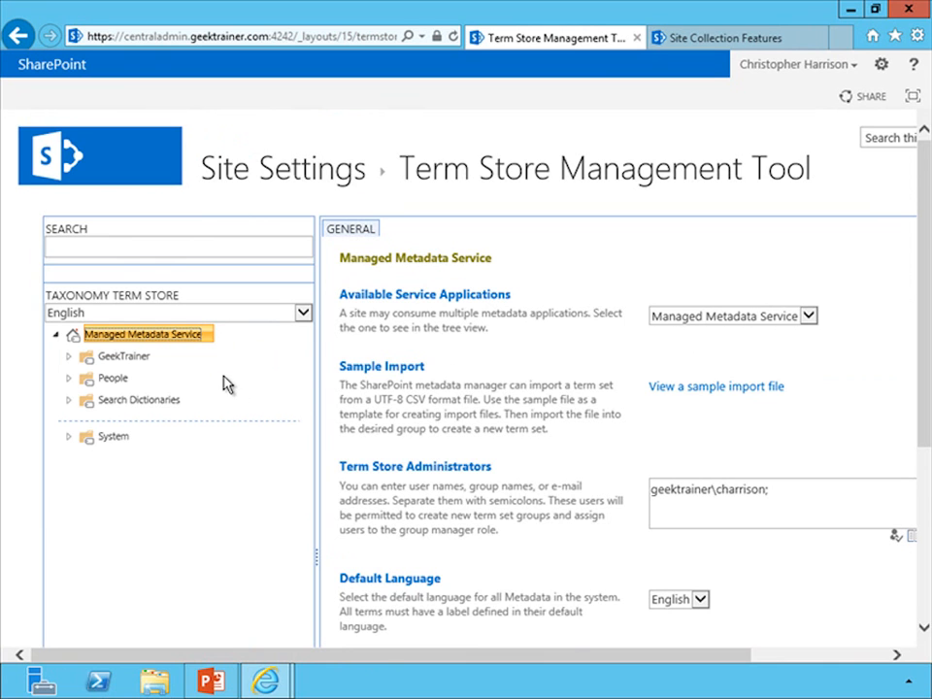
left_click(69, 357)
left_click(82, 379)
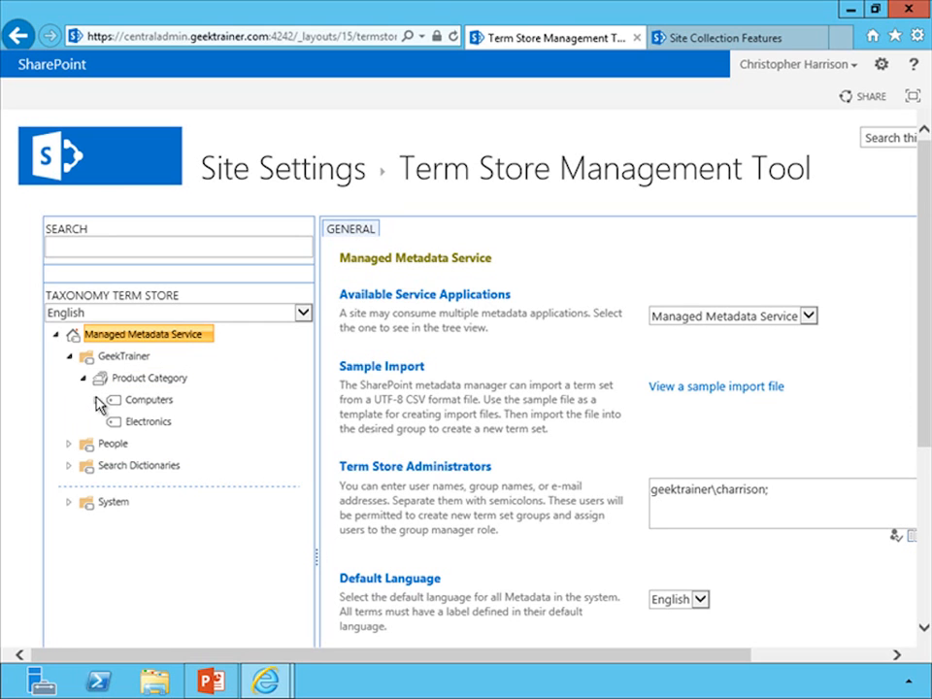
left_click(96, 400)
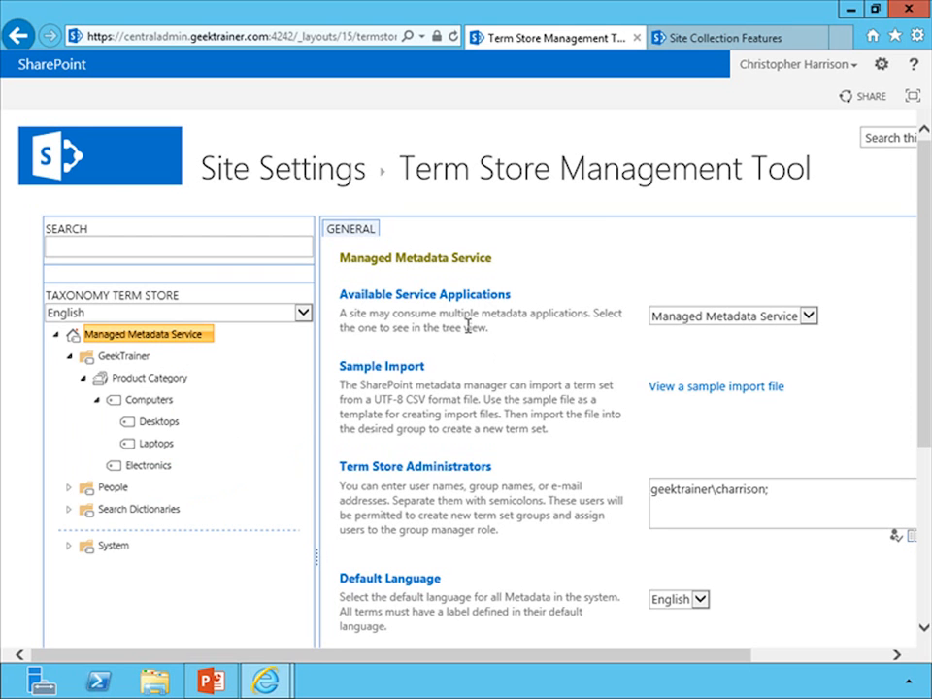
Return to the intranet site and open its site columns from the site settings.
left_click(693, 45)
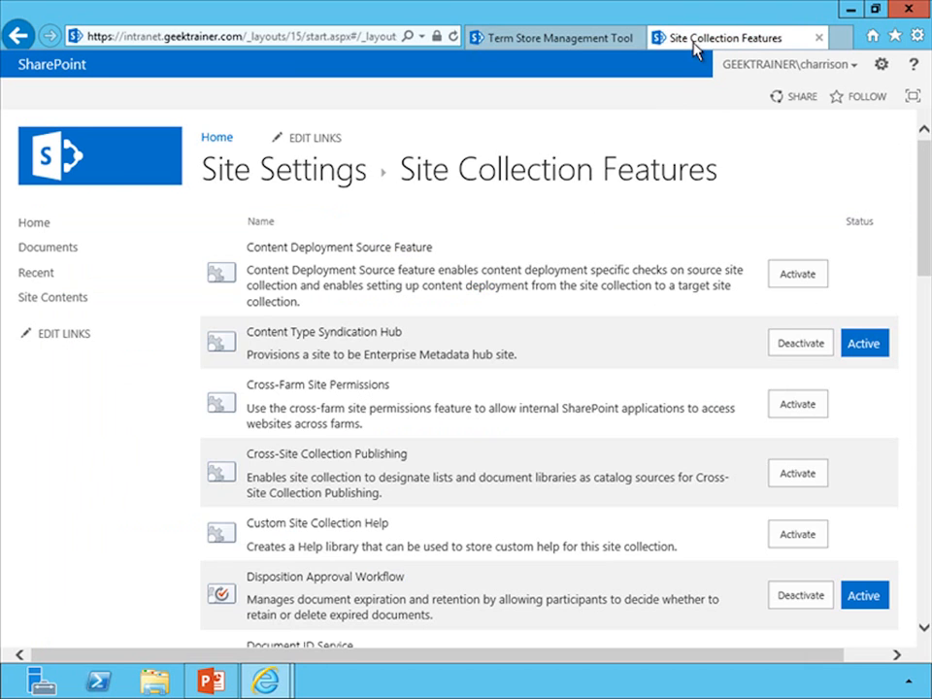
left_click(882, 66)
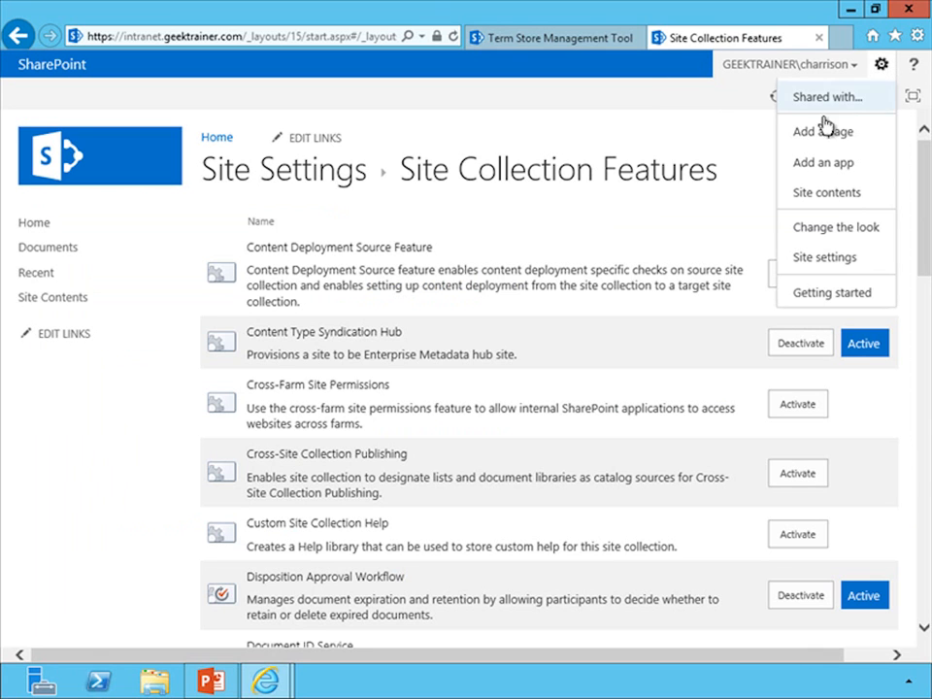
left_click(827, 260)
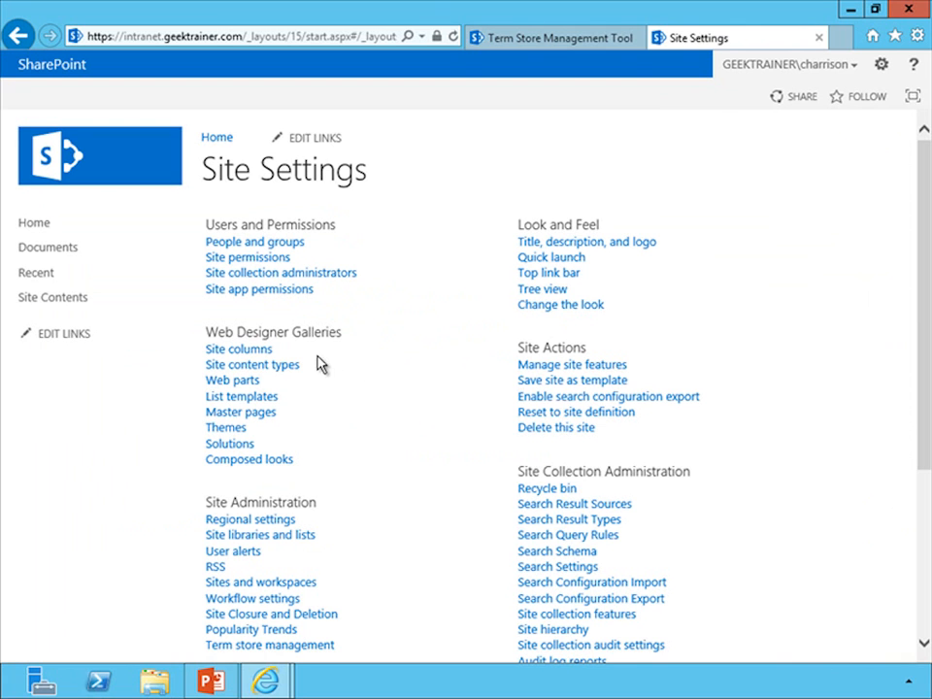
left_click(258, 351)
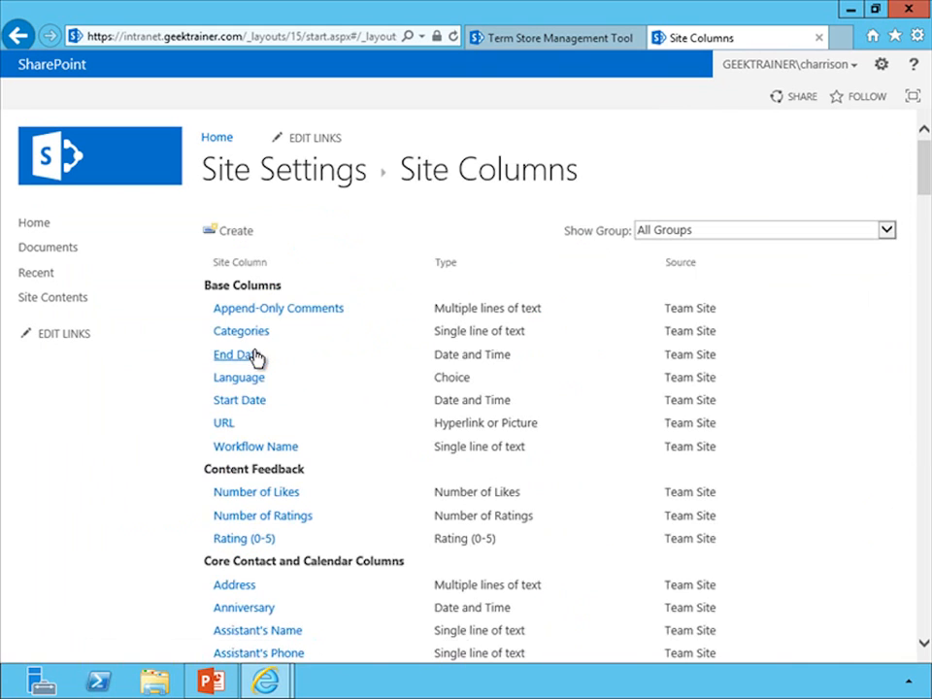
Create a Managed Metadata site column named Product Category that uses the Product Category term set under GeekTrainer.
left_click(249, 238)
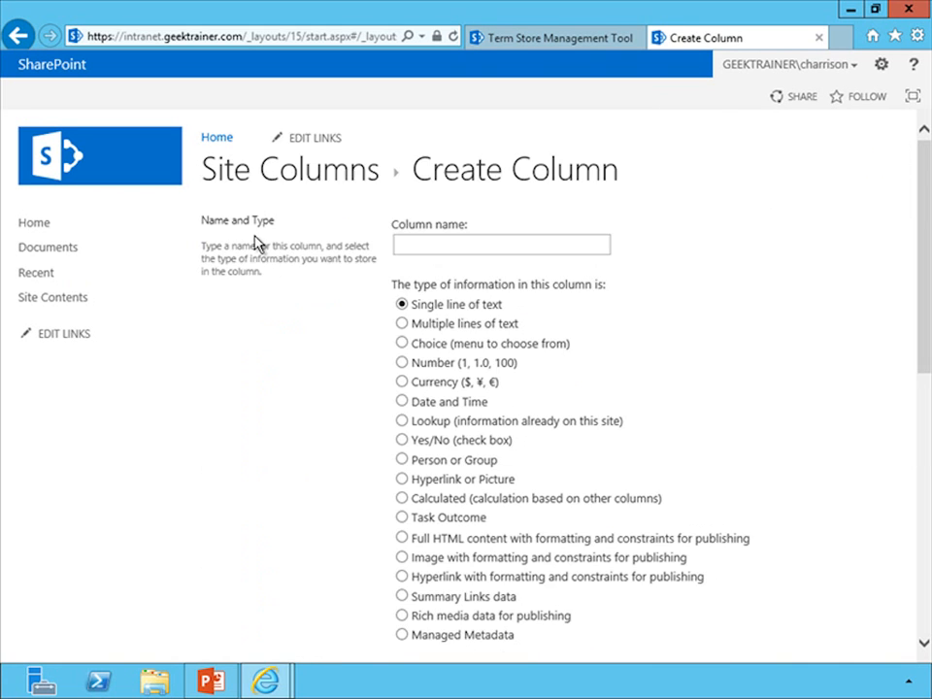
type("Product Category")
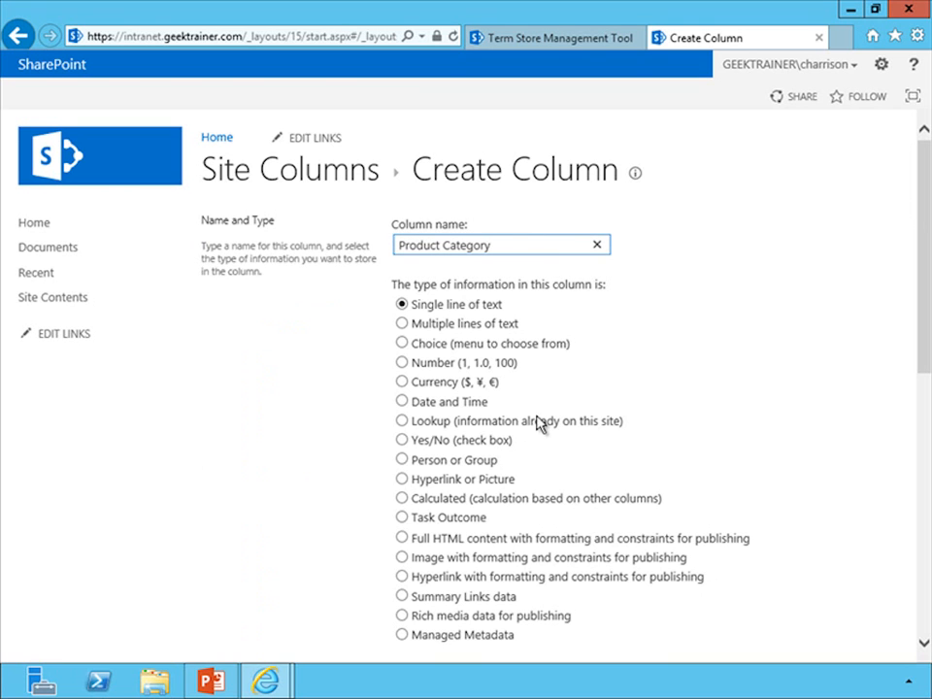
left_click(403, 636)
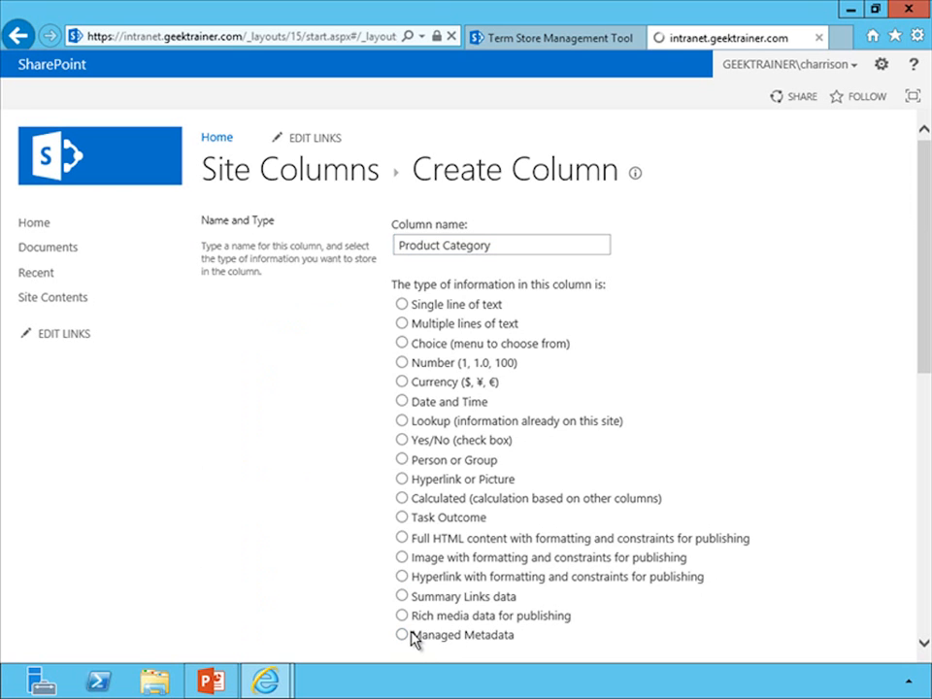
left_click_drag(923, 260, 918, 493)
left_click(454, 445)
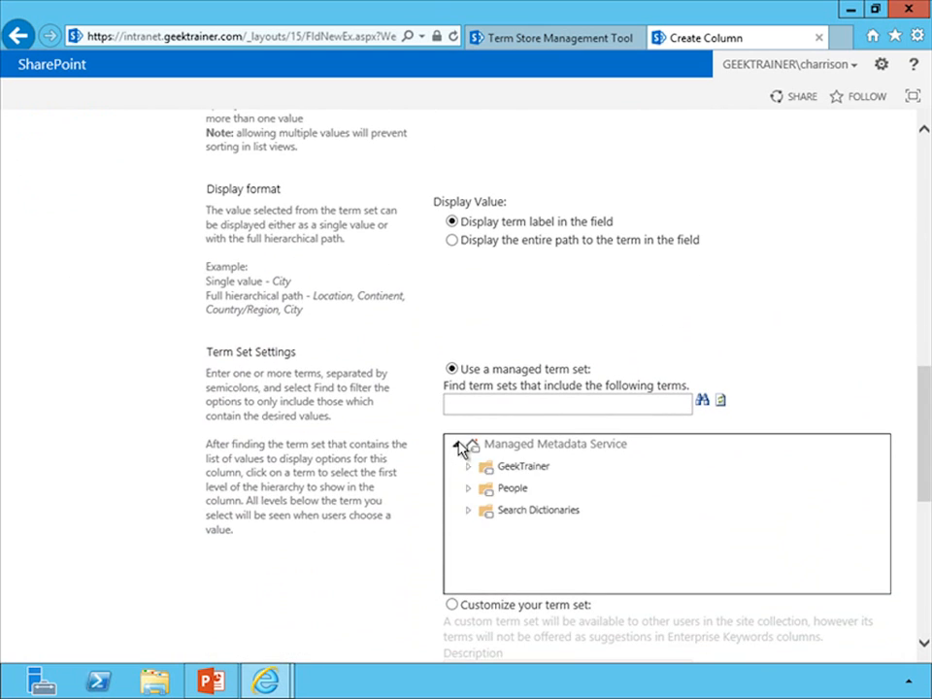
left_click(468, 466)
left_click(546, 488)
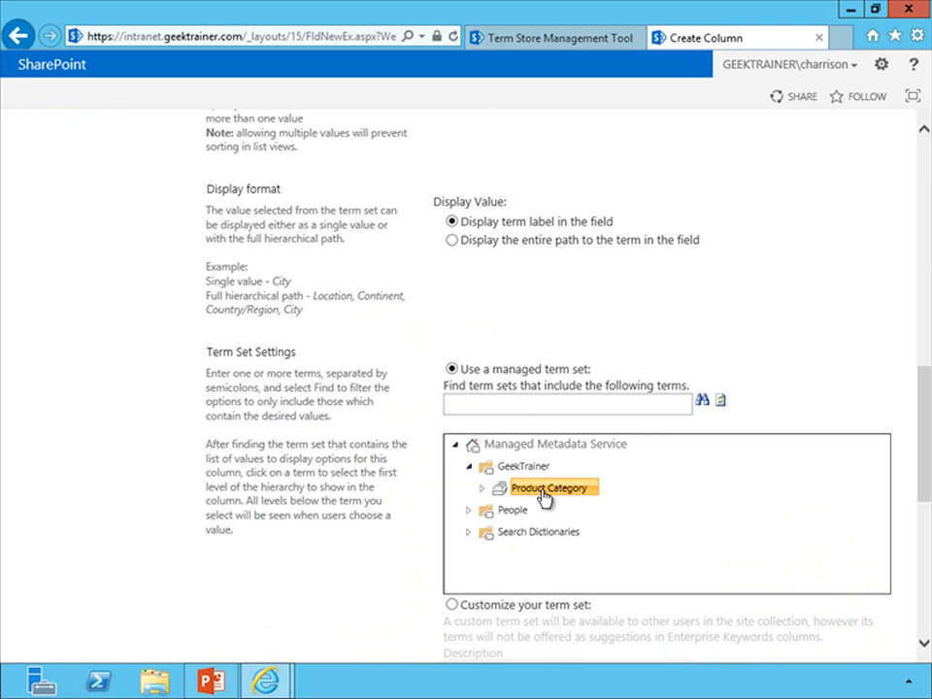
left_click_drag(927, 490, 915, 628)
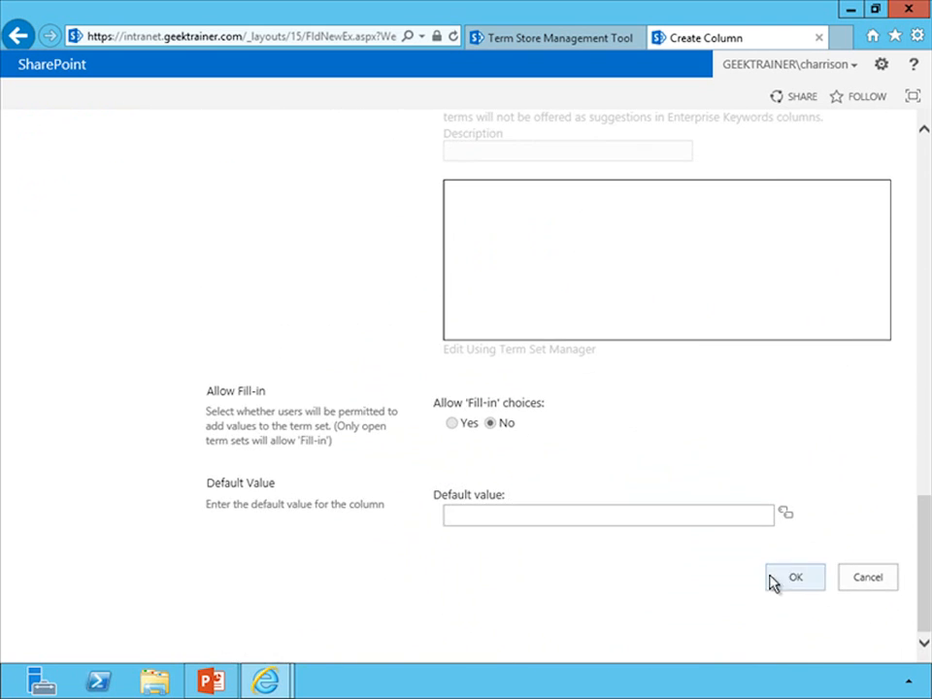
left_click(795, 579)
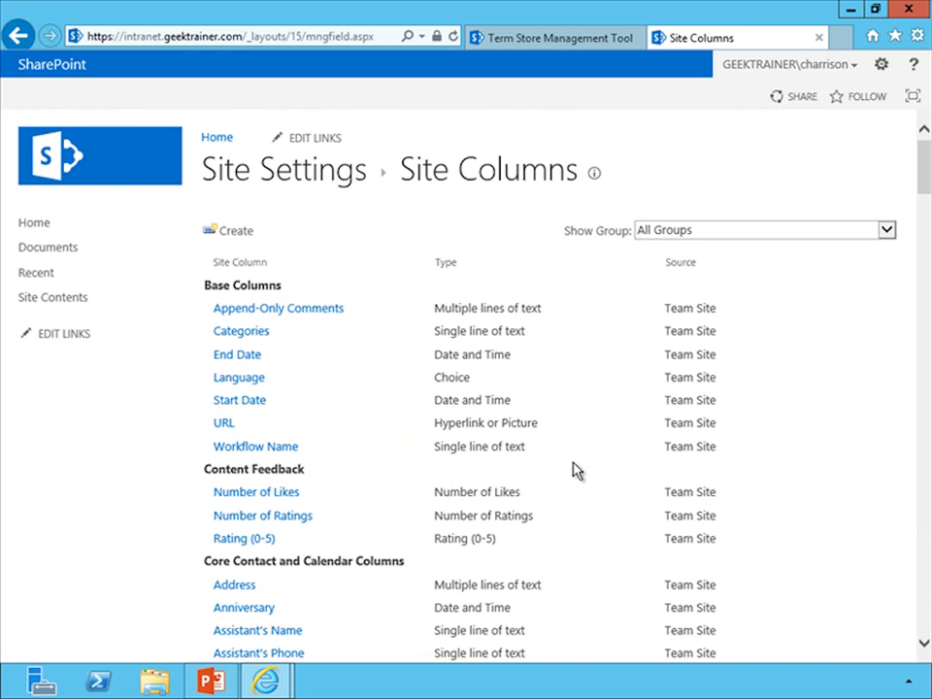
Create a site content type named GeekTrainer Product with Item from List Content Types as its parent.
left_click(323, 188)
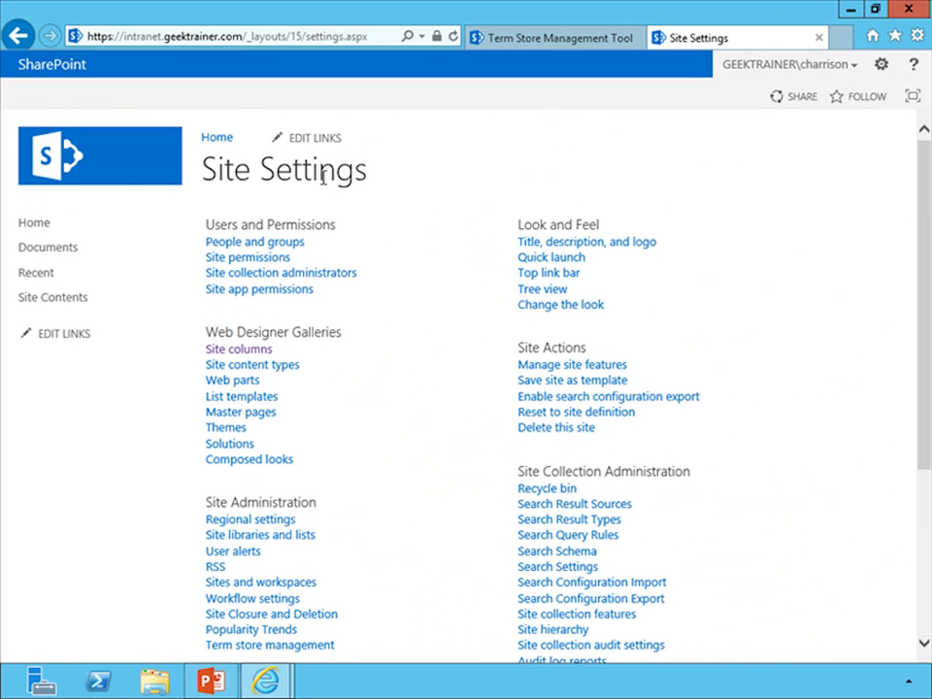
left_click(287, 375)
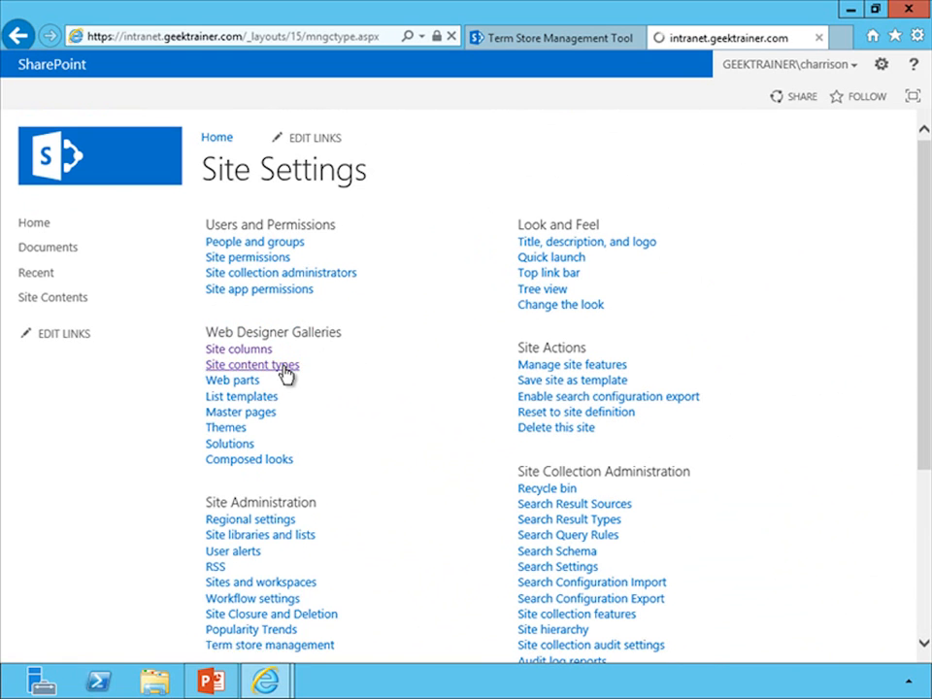
left_click(240, 236)
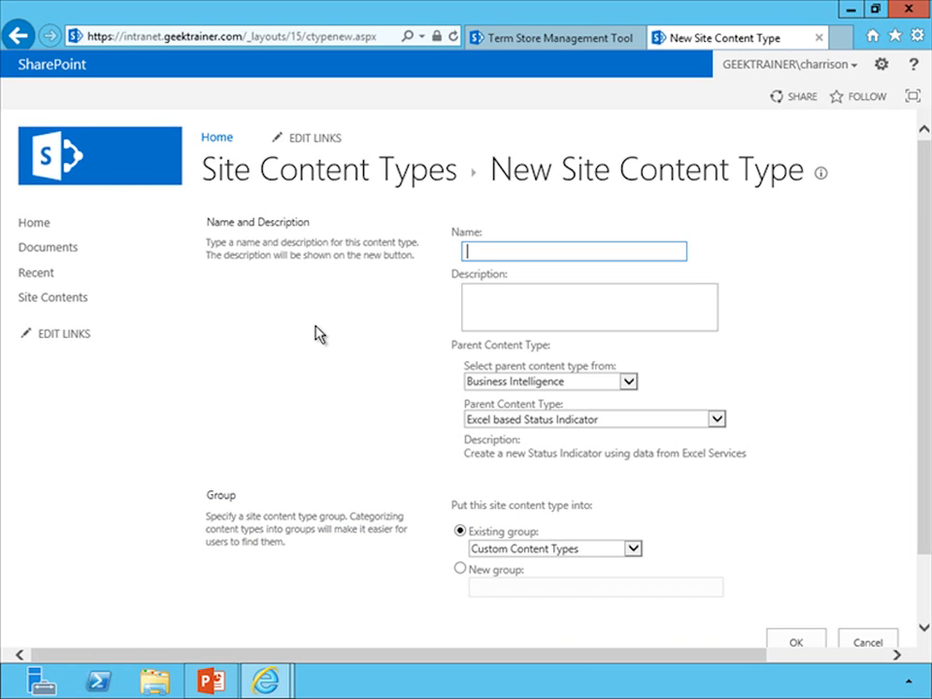
type("GeekTrainer Product")
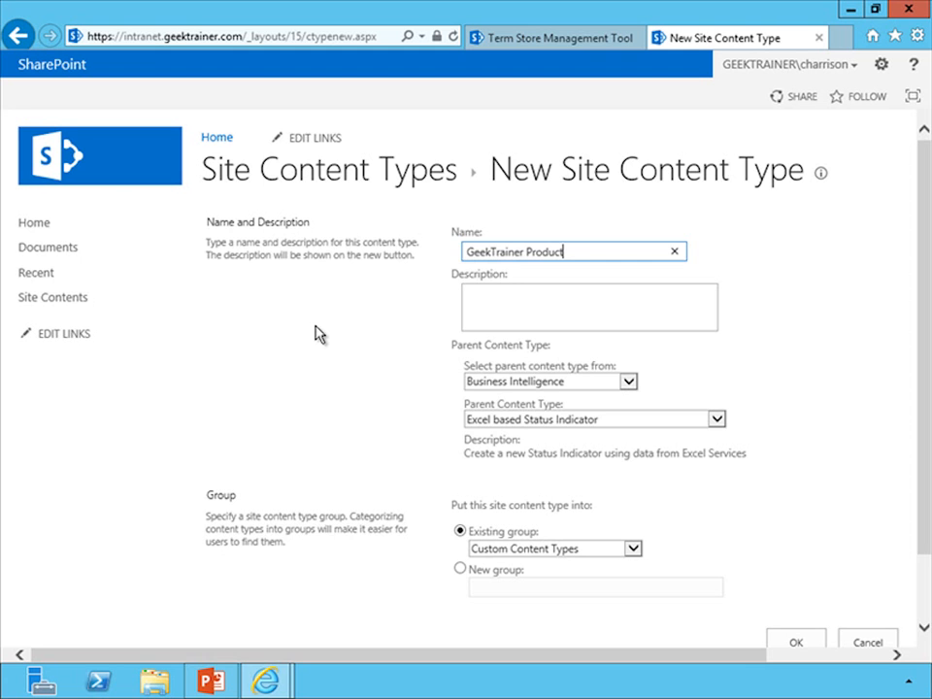
left_click(542, 385)
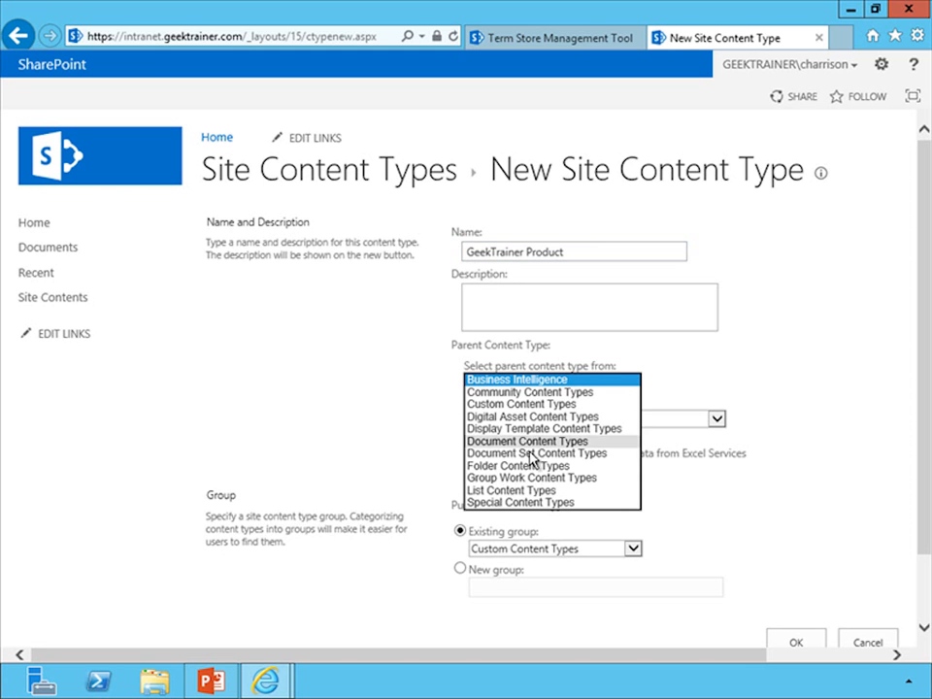
left_click(537, 490)
left_click(541, 419)
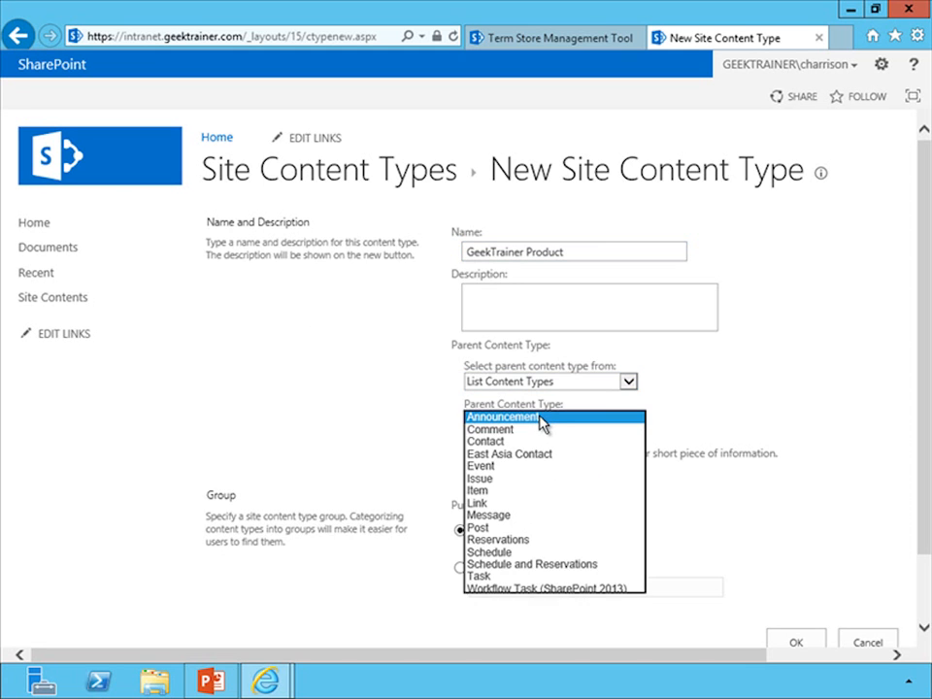
left_click(514, 492)
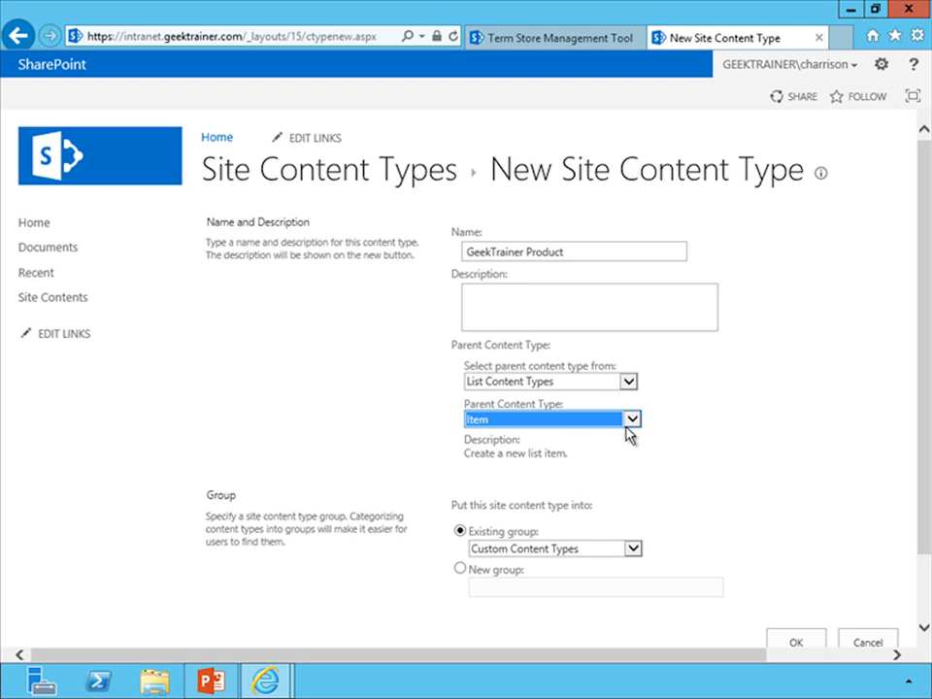
left_click(806, 642)
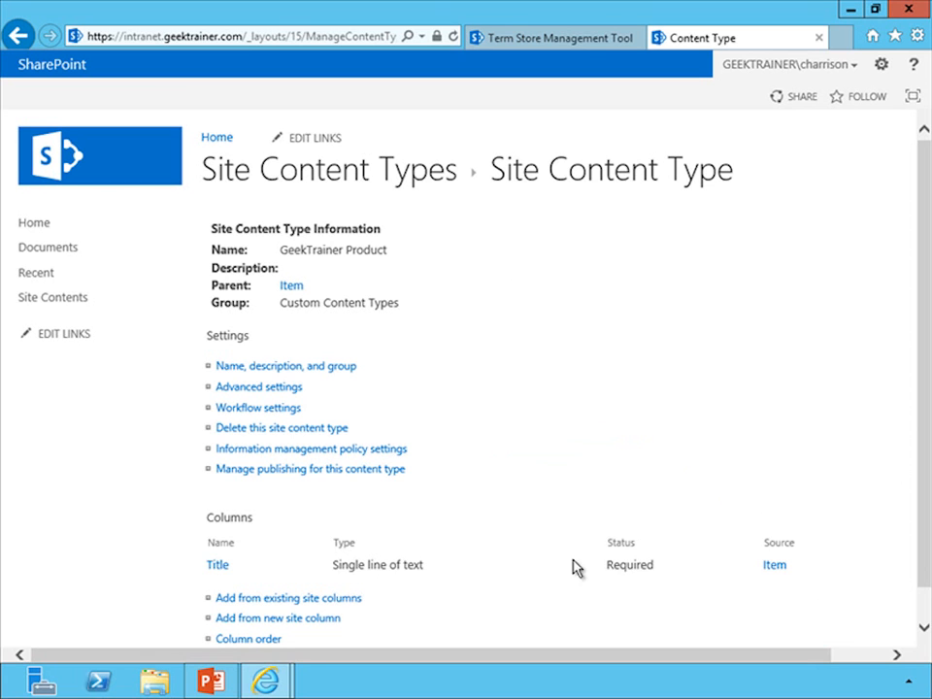
Add the existing Product Category site column to the GeekTrainer Product content type.
left_click(336, 598)
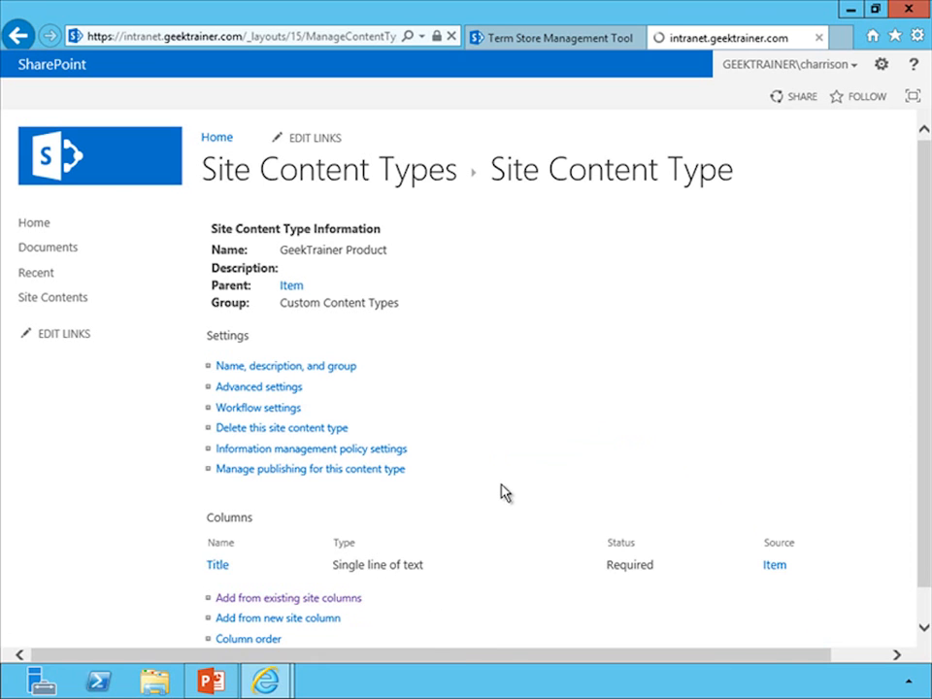
left_click_drag(572, 326, 572, 365)
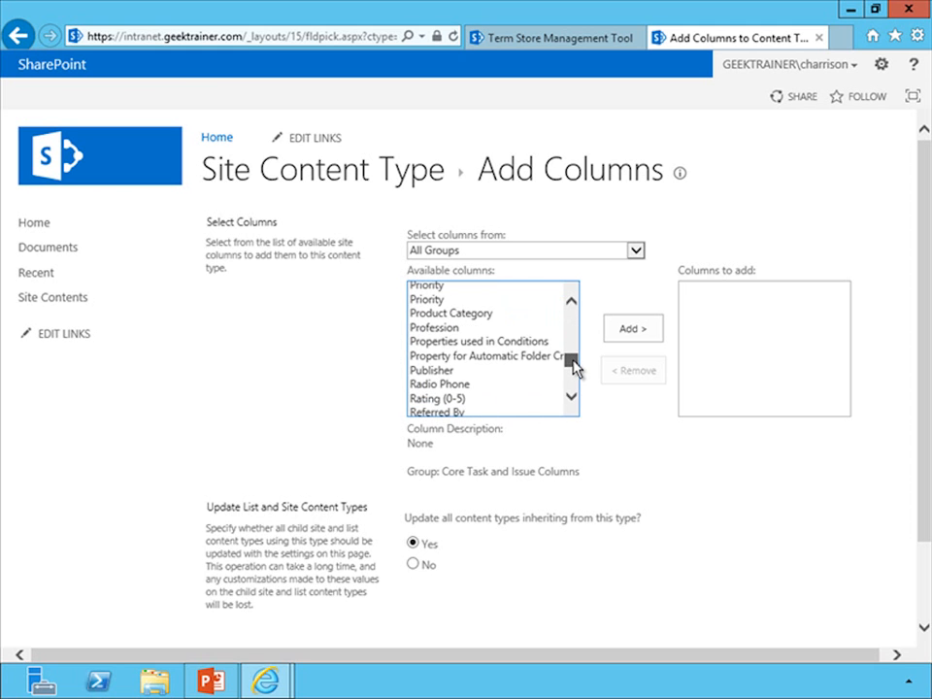
left_click(495, 316)
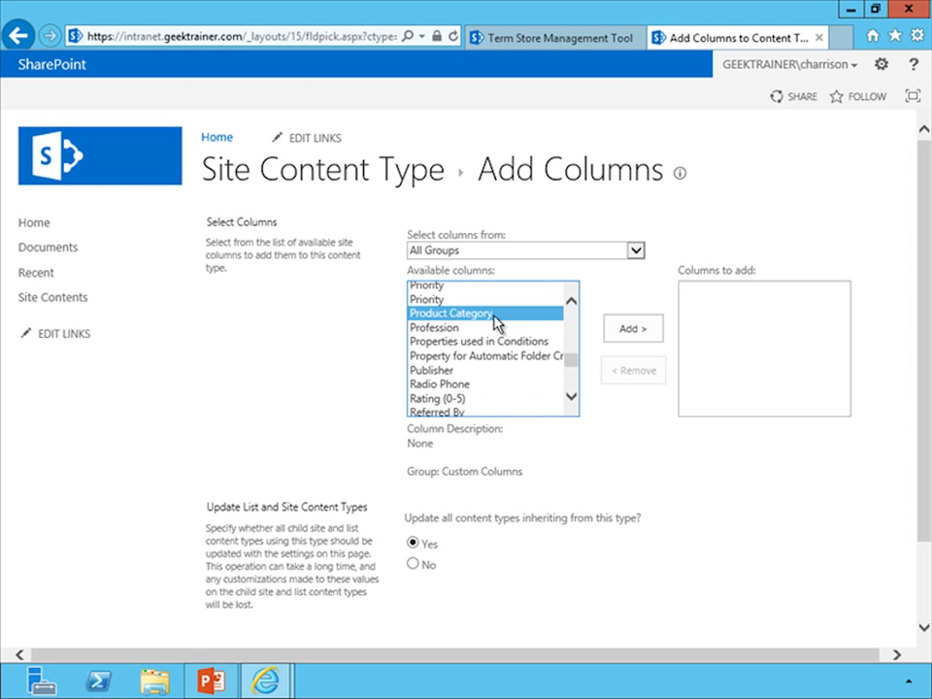
left_click(632, 335)
left_click_drag(923, 520, 923, 597)
left_click(796, 564)
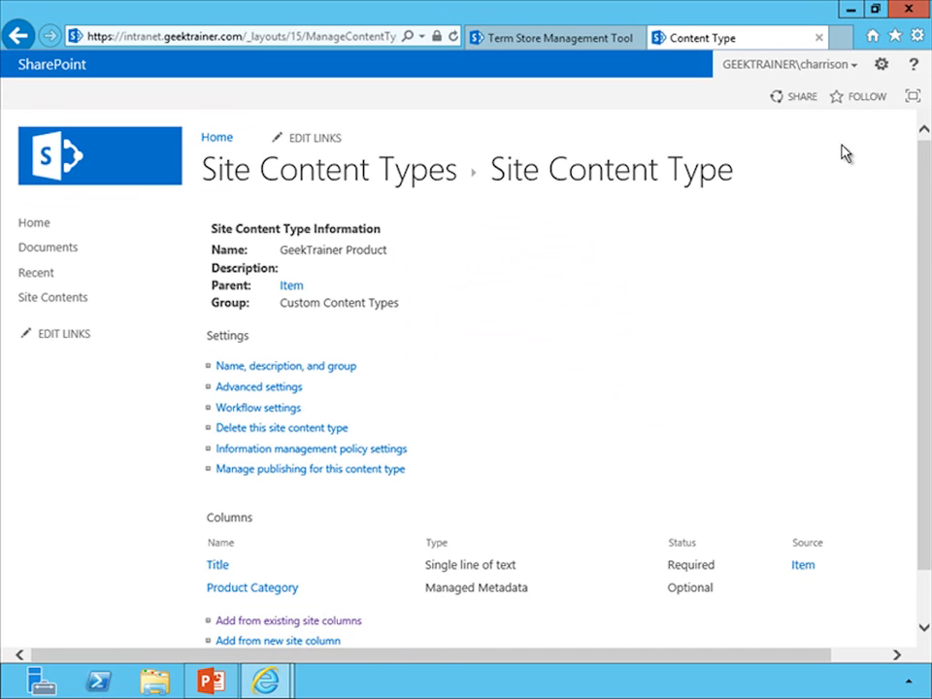
Add a Custom List app named Products to the intranet site.
left_click(881, 65)
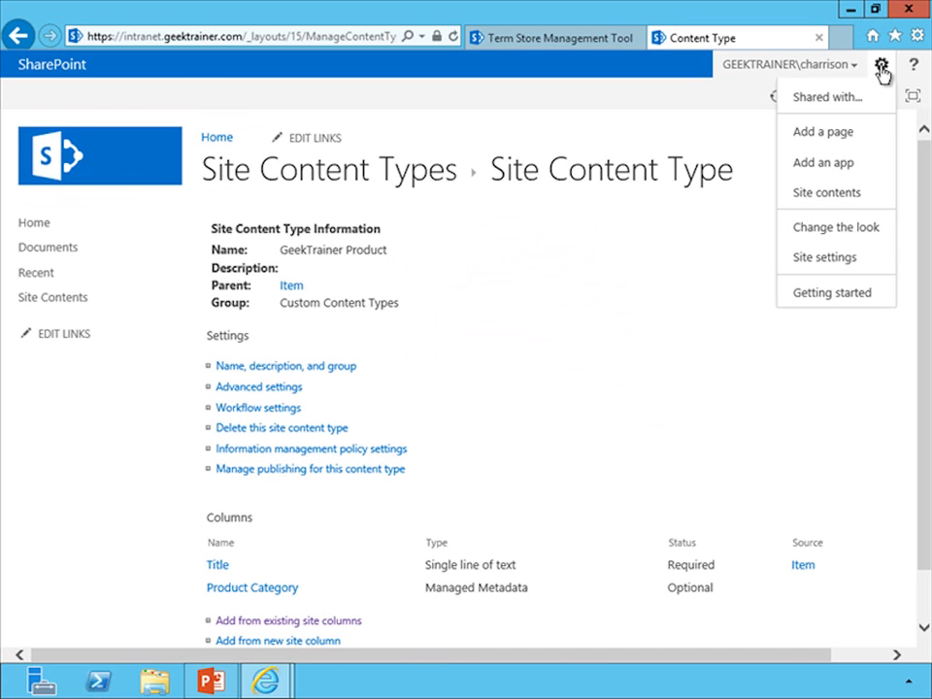
left_click(836, 165)
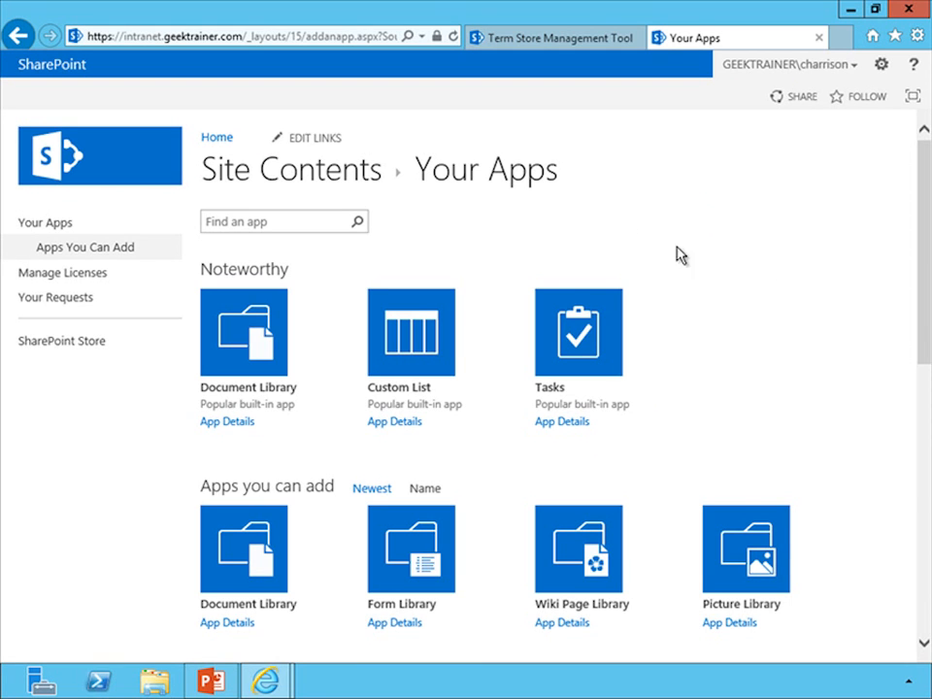
left_click(409, 336)
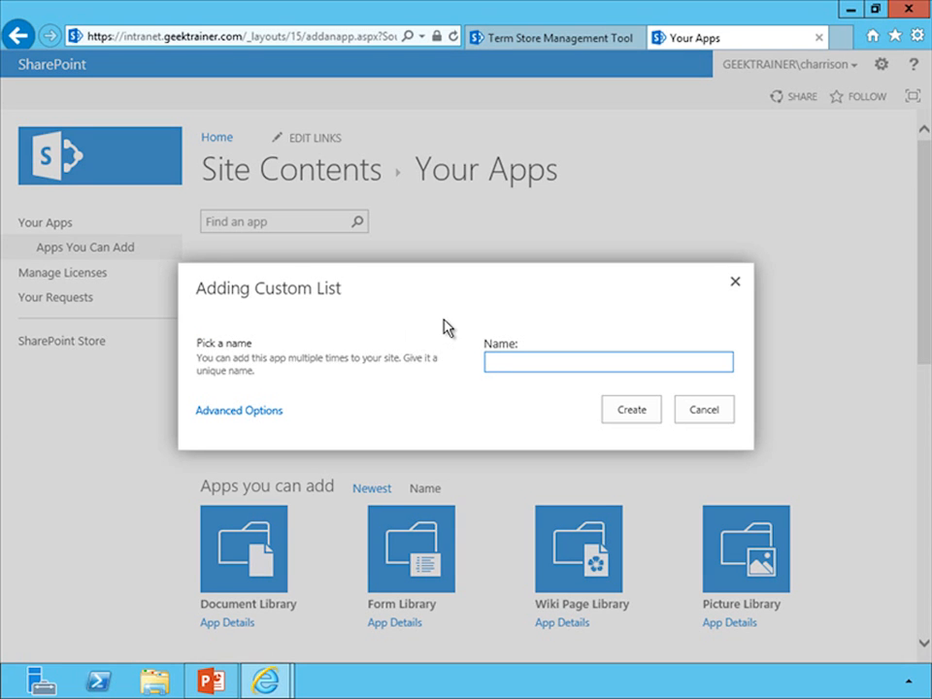
type("Products")
left_click(623, 416)
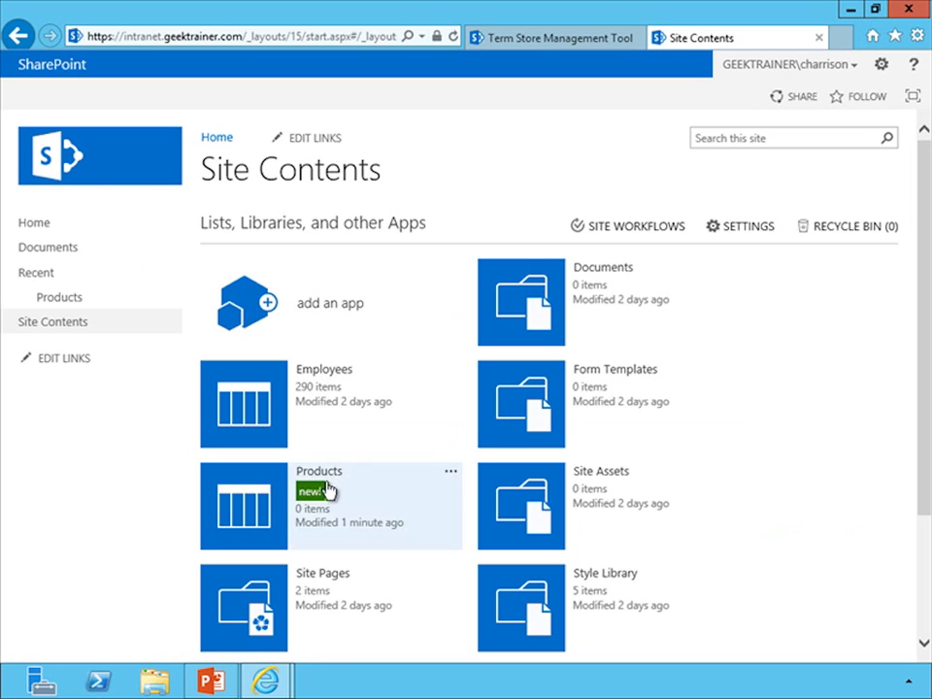
Open the Products list's advanced settings and allow management of content types.
left_click(320, 485)
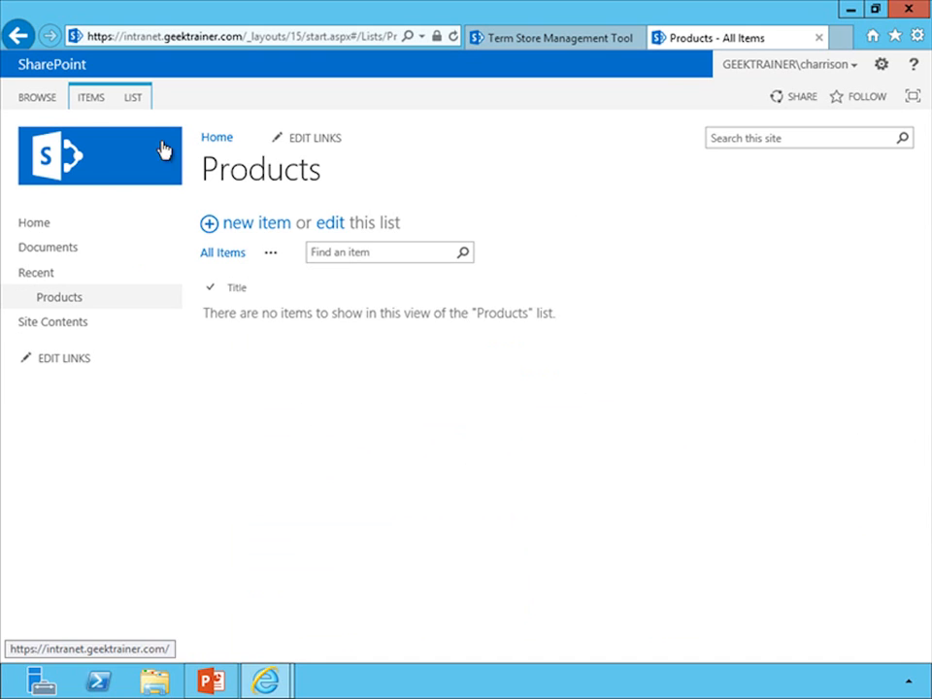
left_click(134, 99)
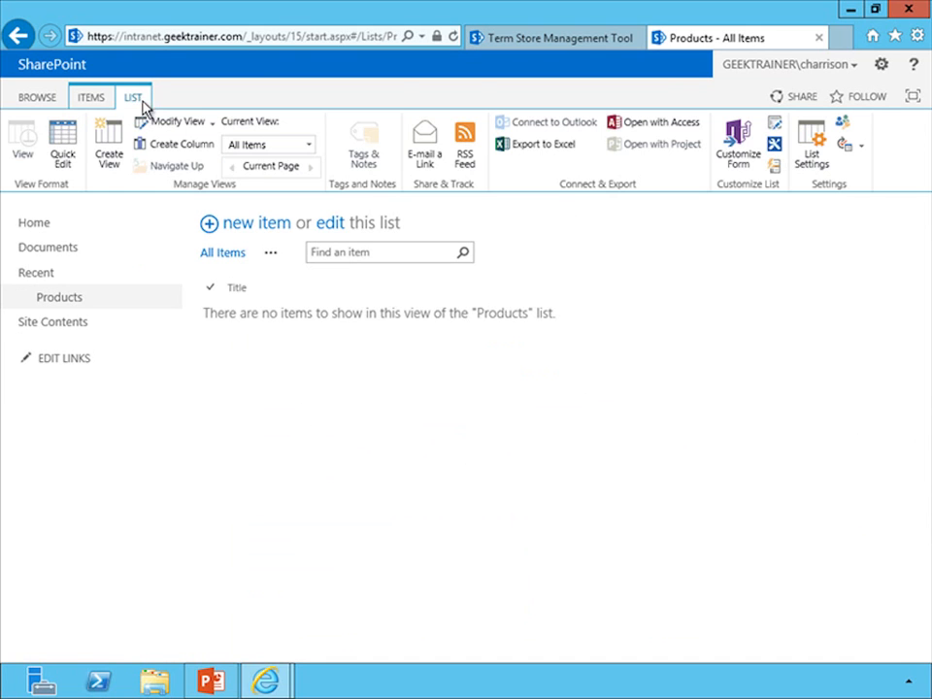
left_click(821, 161)
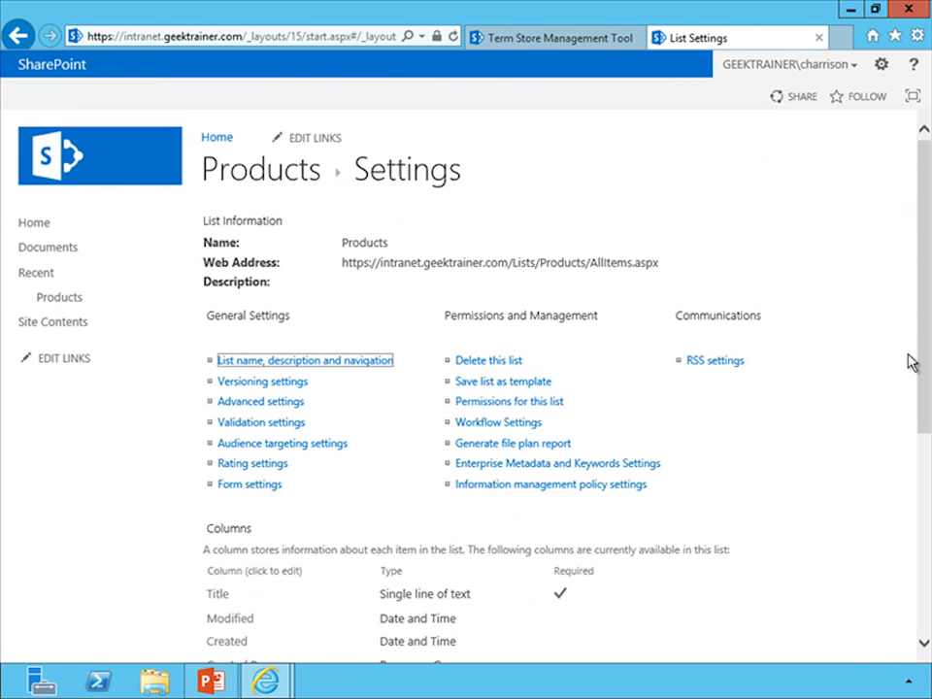
mouse_move(925, 370)
left_mouse_down()
mouse_move(911, 547)
mouse_move(921, 372)
left_mouse_up()
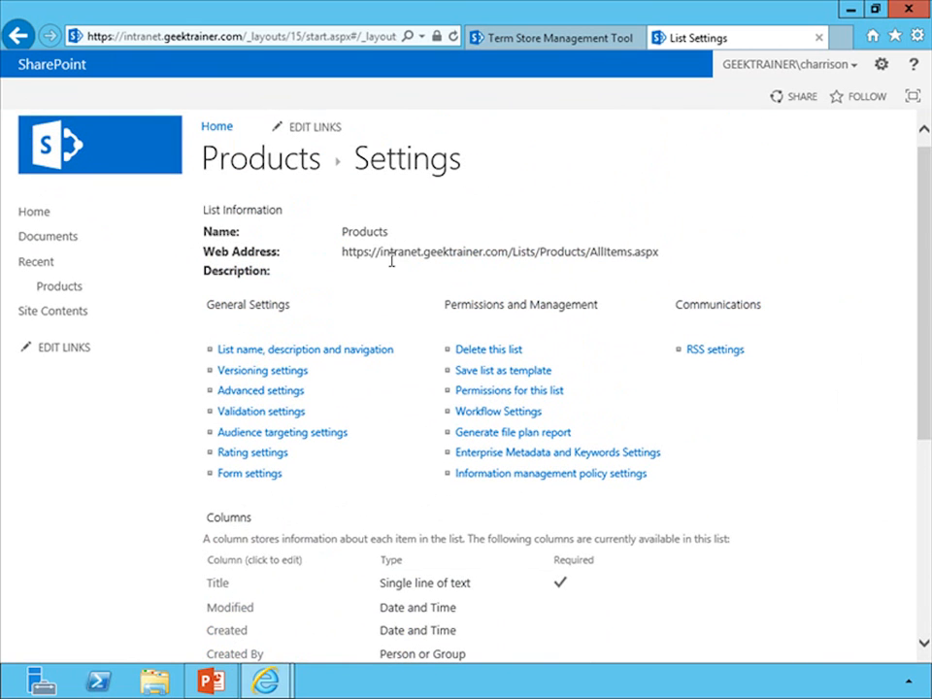
left_click(257, 394)
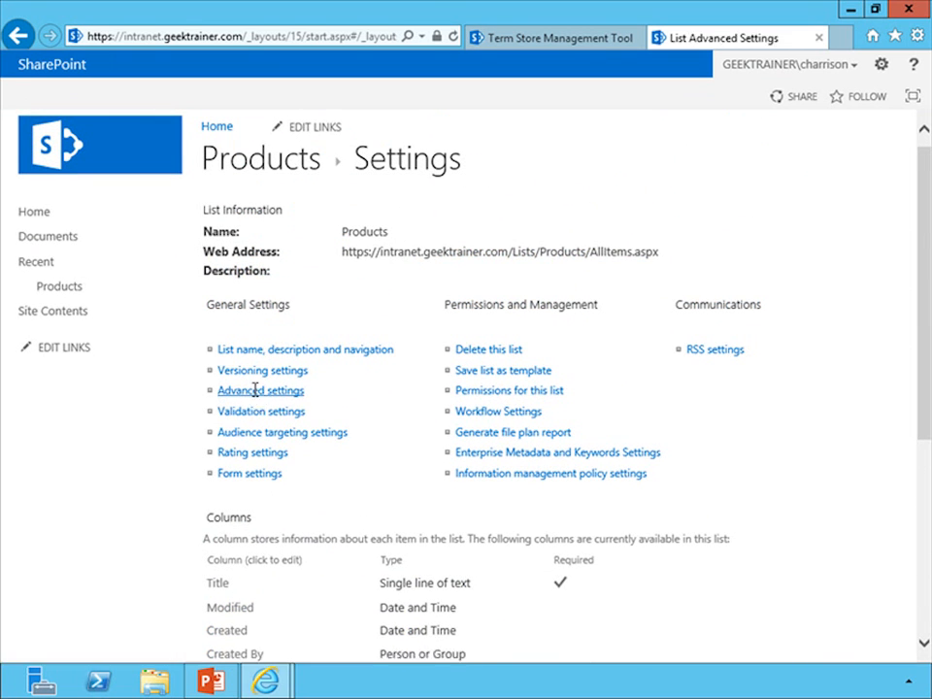
left_click(412, 258)
left_click_drag(922, 301, 920, 582)
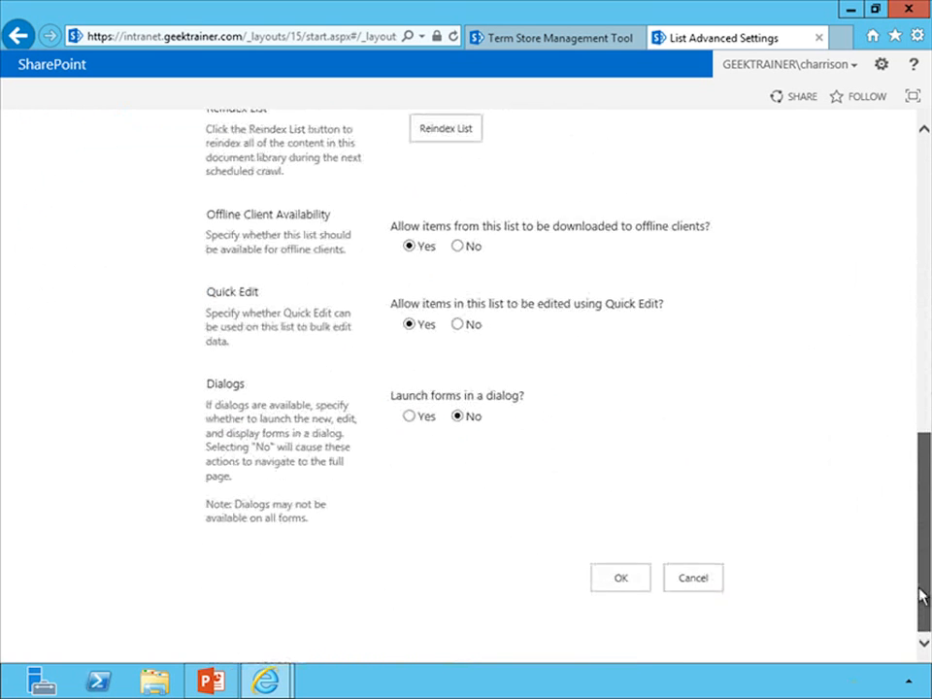
left_click(617, 580)
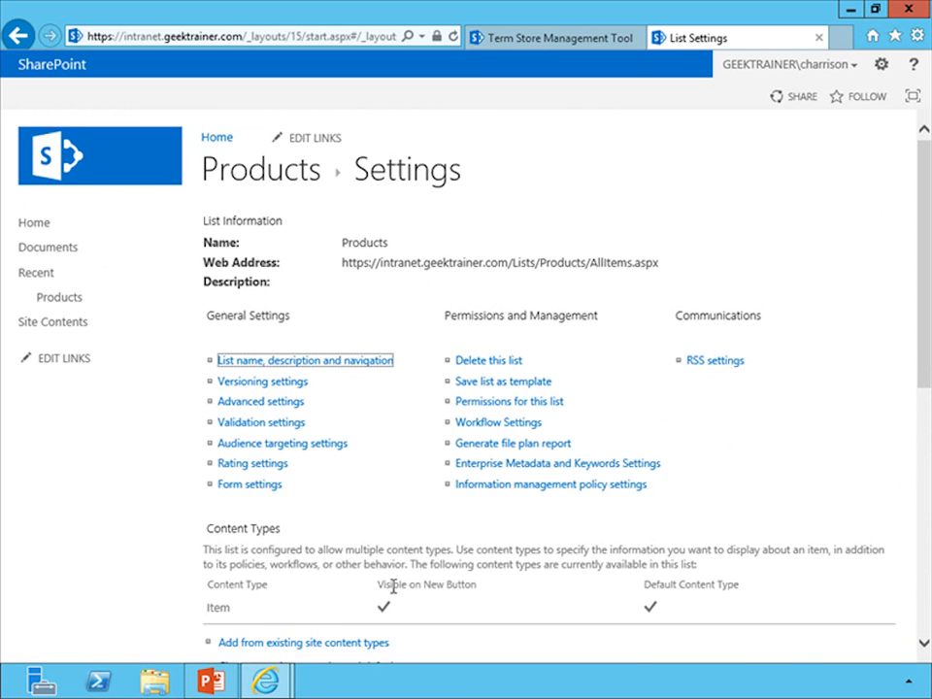
Add the existing GeekTrainer Product site content type to the Products list and check the list's columns.
left_click(307, 646)
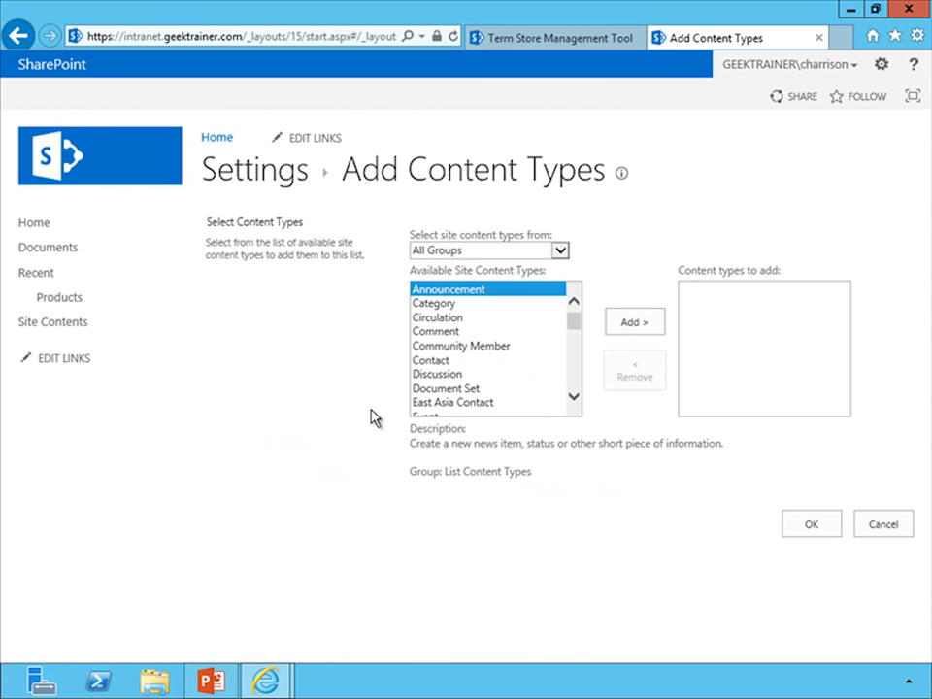
left_click_drag(580, 326, 580, 346)
left_click(504, 336)
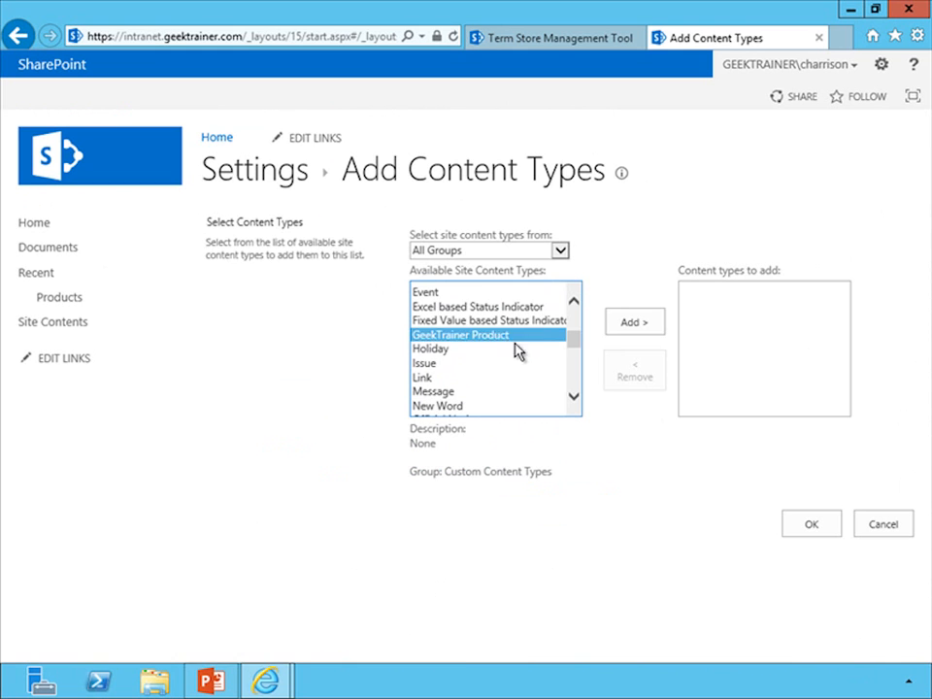
left_click(634, 325)
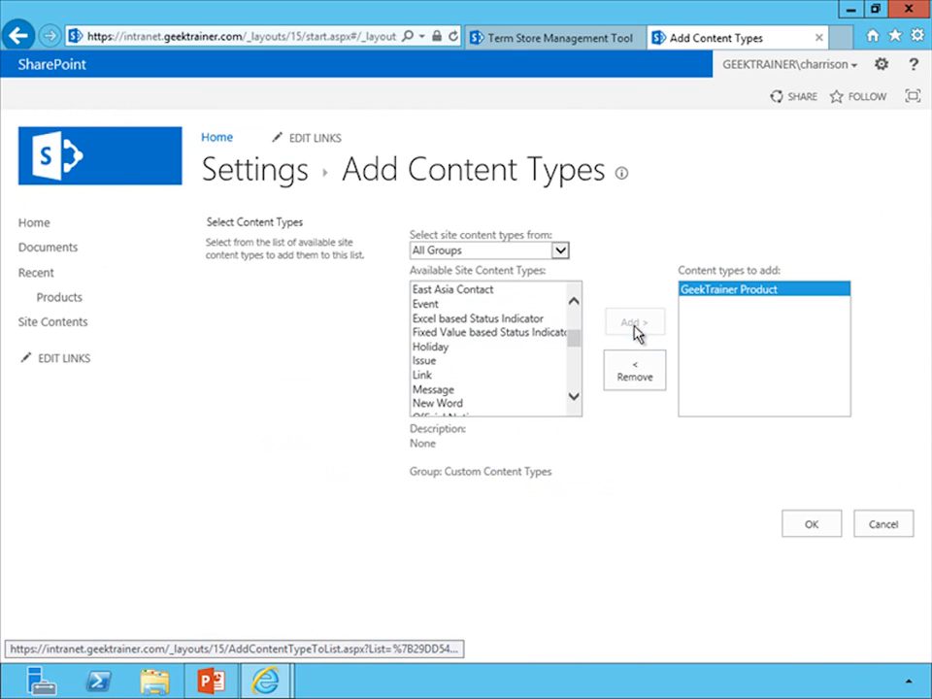
left_click(805, 527)
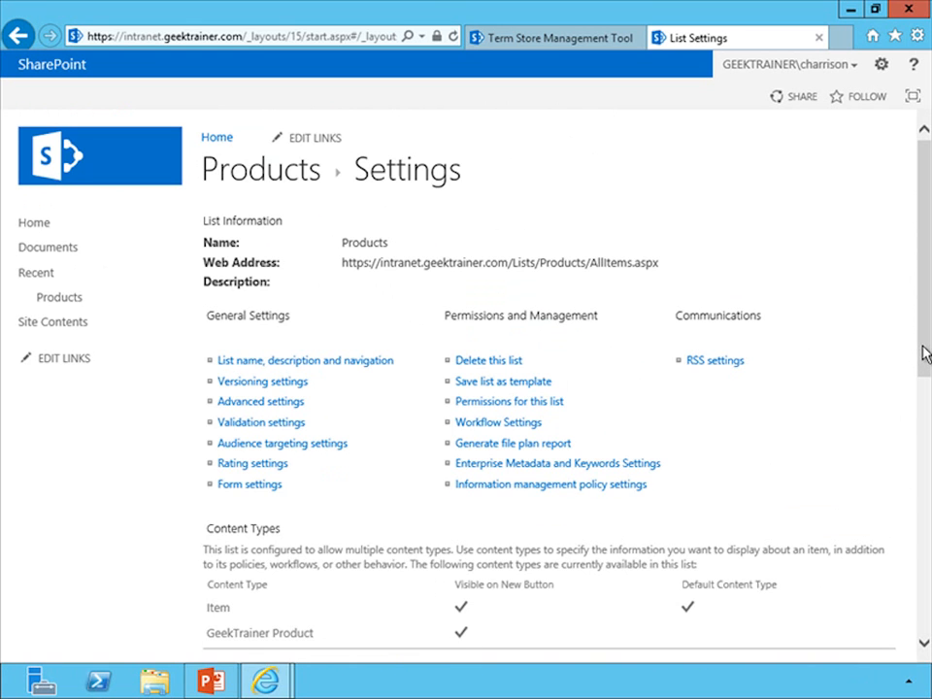
left_click_drag(922, 355, 923, 505)
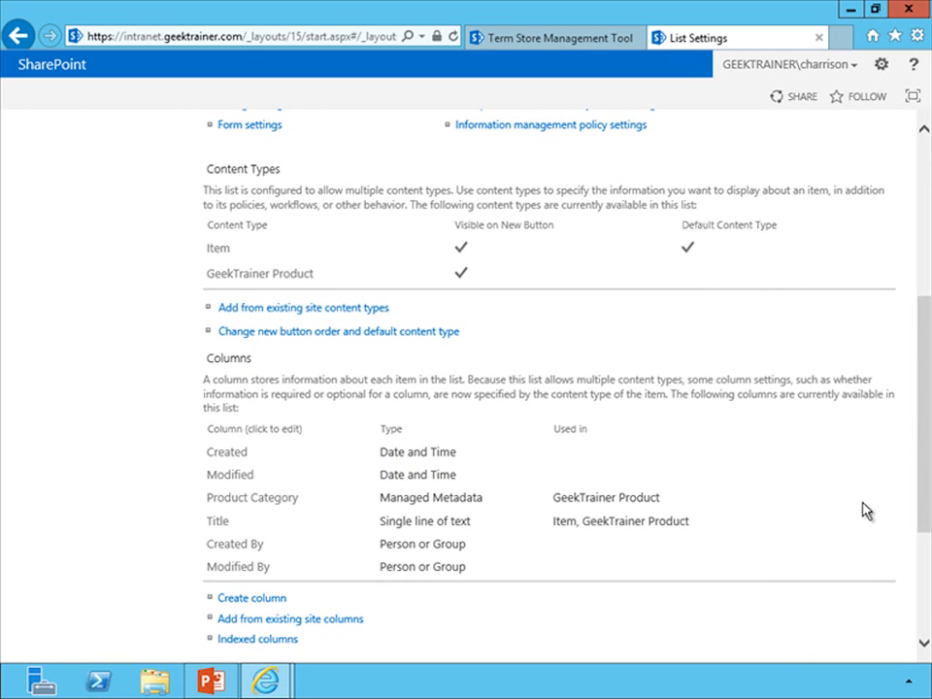
Delete the Item content type from the Products list.
left_click(217, 252)
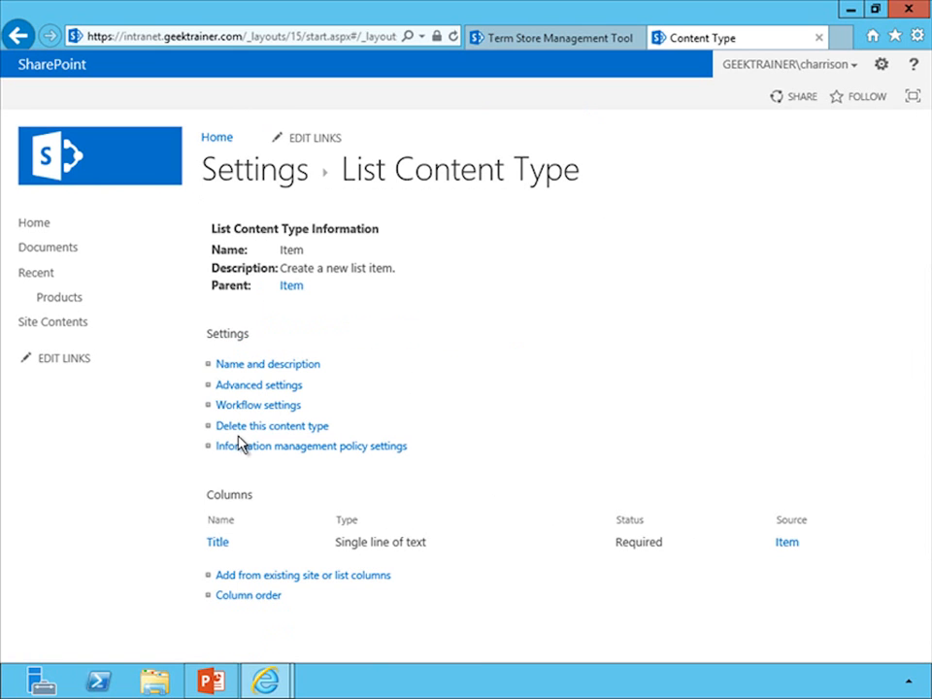
left_click(235, 427)
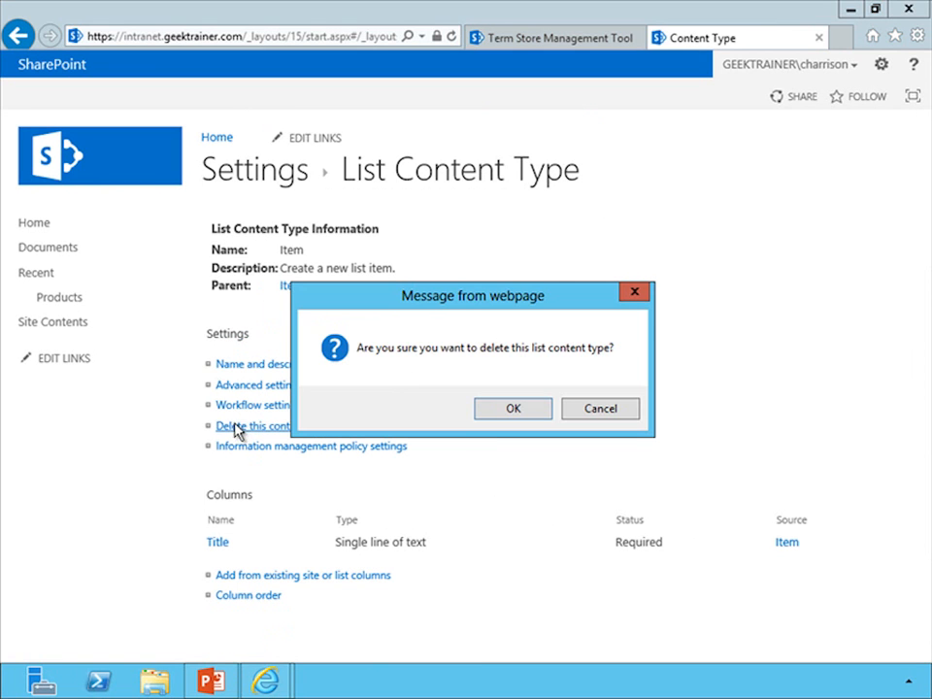
left_click(510, 409)
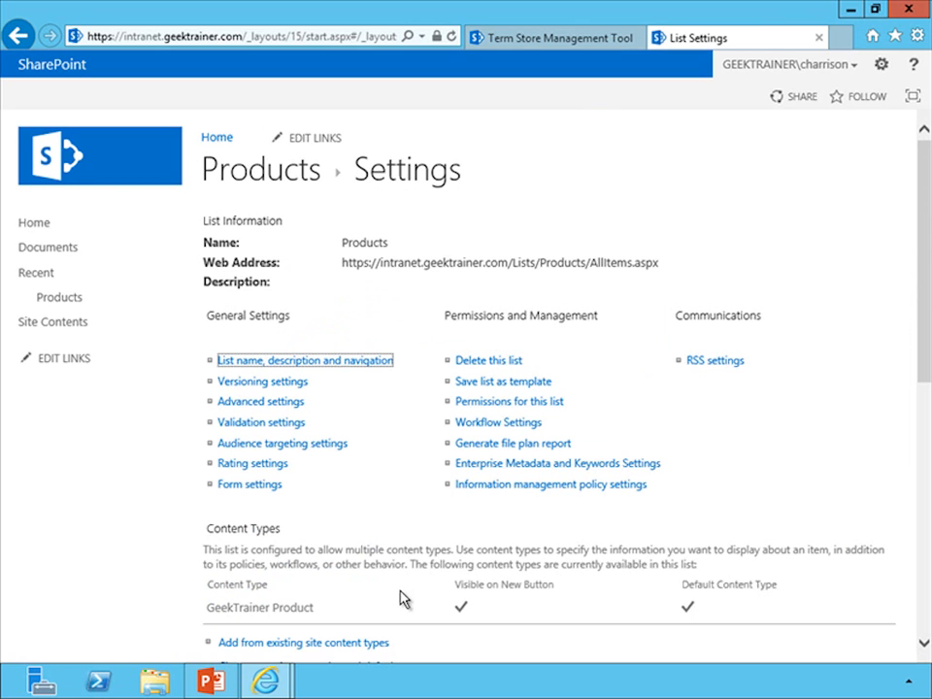
Add a new item titled Desktop 5000 to the Products list with the Product Category term Desktops, and save it.
left_click(309, 180)
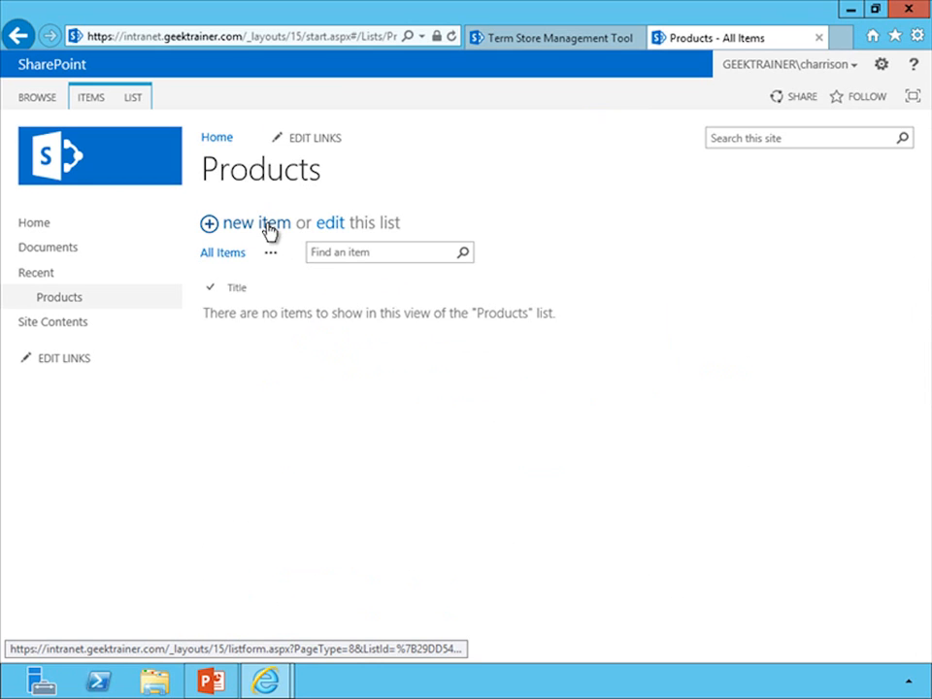
left_click(269, 226)
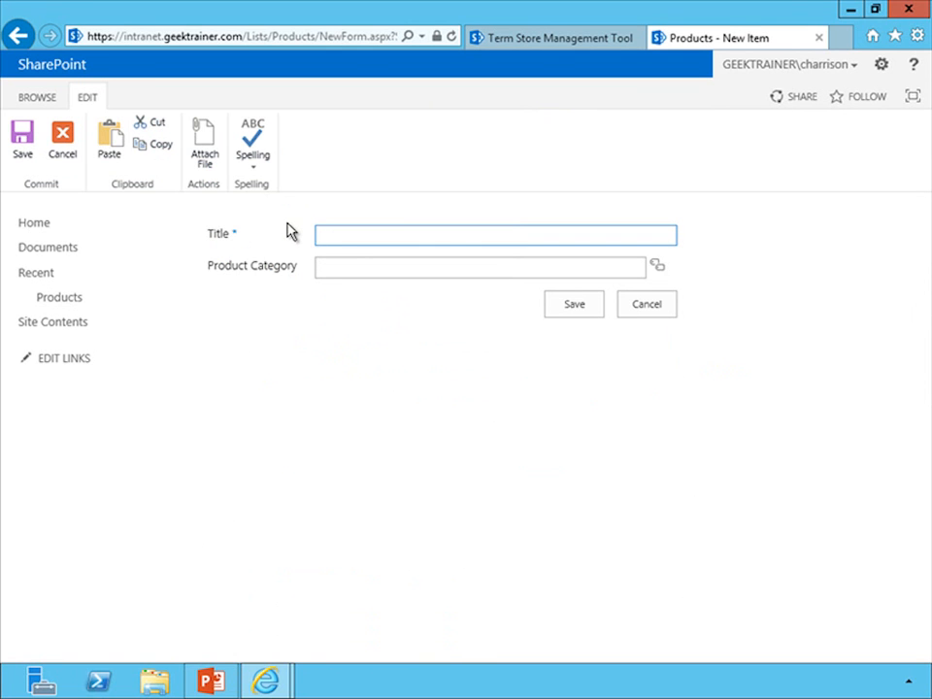
type("Desktop 5000")
left_click(658, 269)
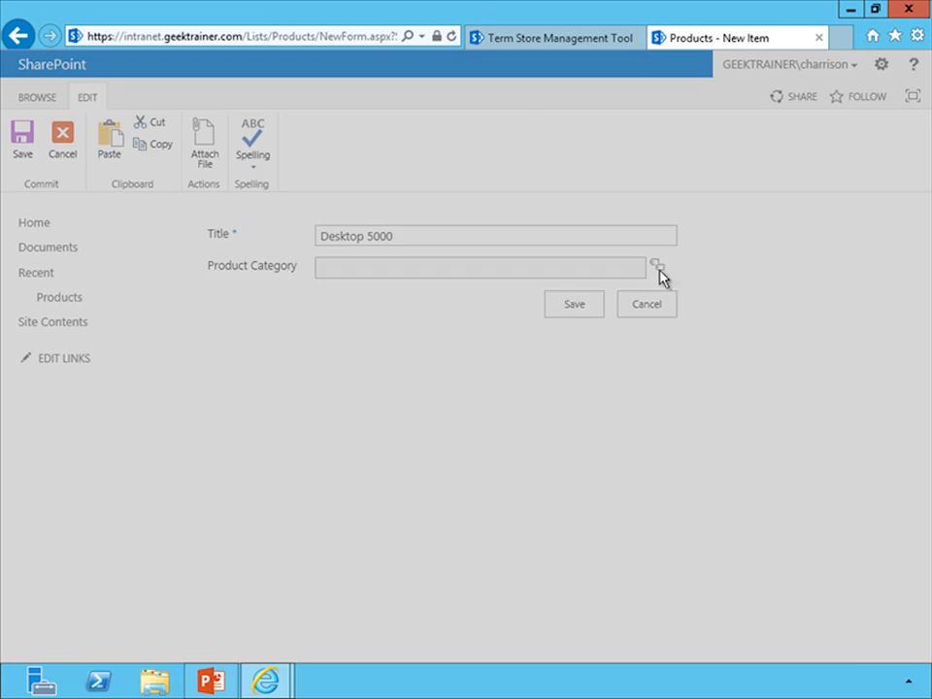
left_click(140, 198)
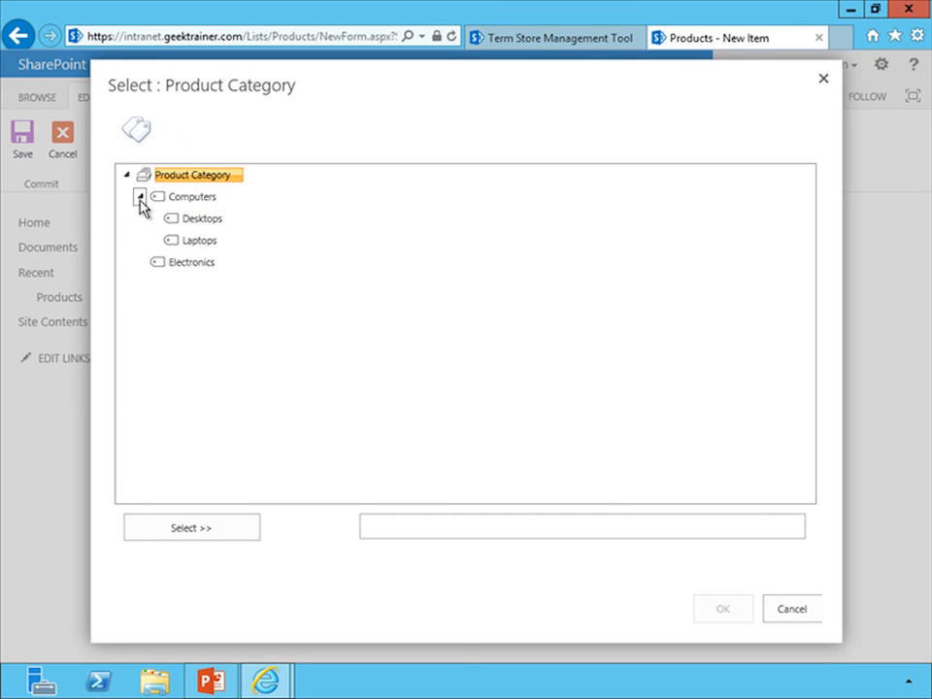
left_click(206, 221)
left_click(191, 536)
left_click(722, 612)
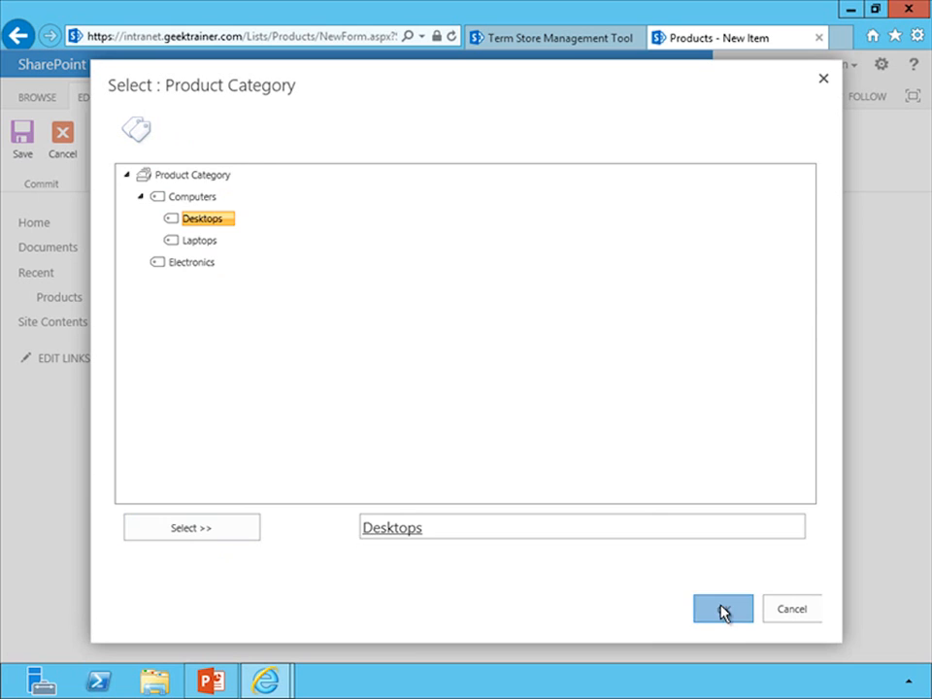
left_click(574, 307)
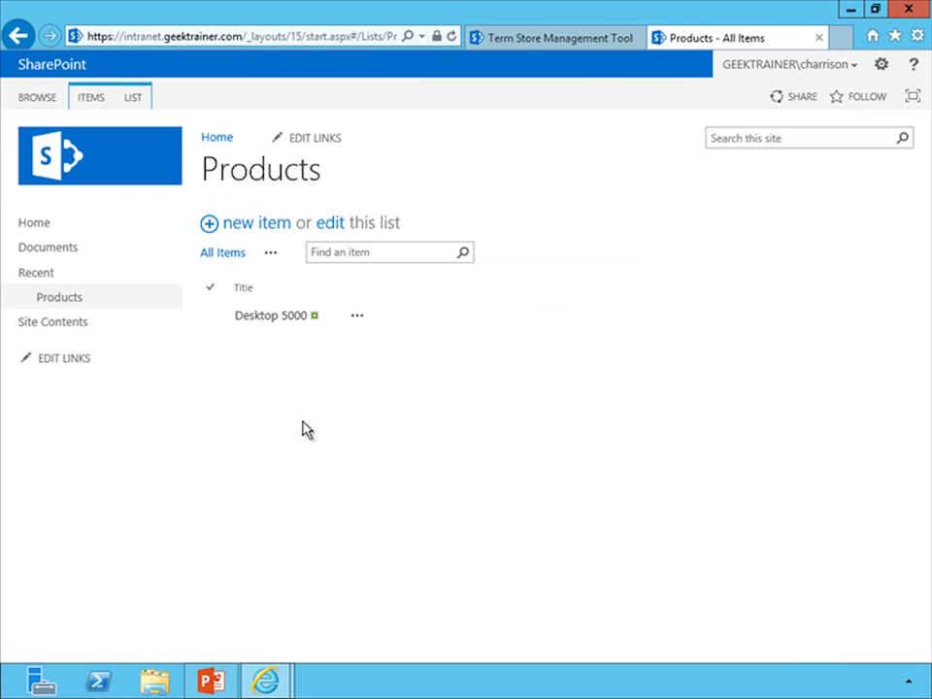
Add a new item titled Notebook 4000 to the Products list with Product Category Laptops, and save it.
left_click(264, 229)
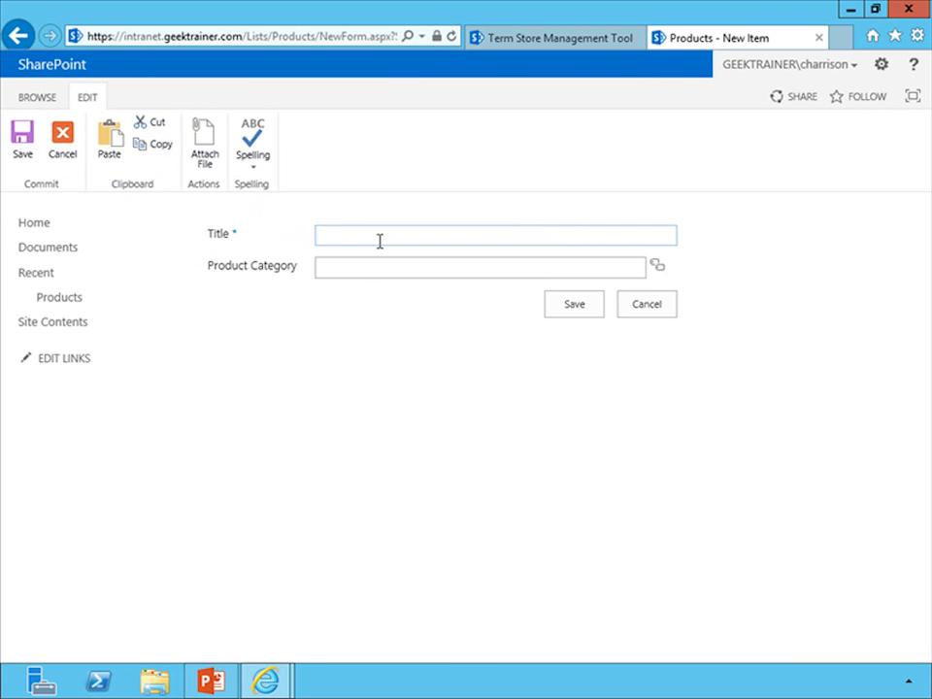
type("Notebook 4000")
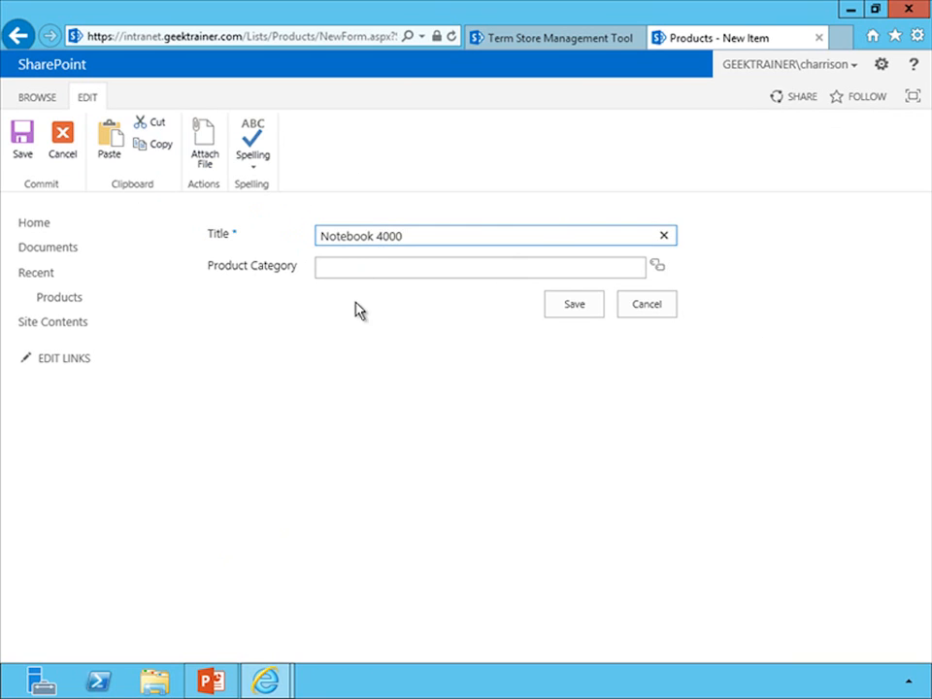
left_click(351, 274)
type("Lap")
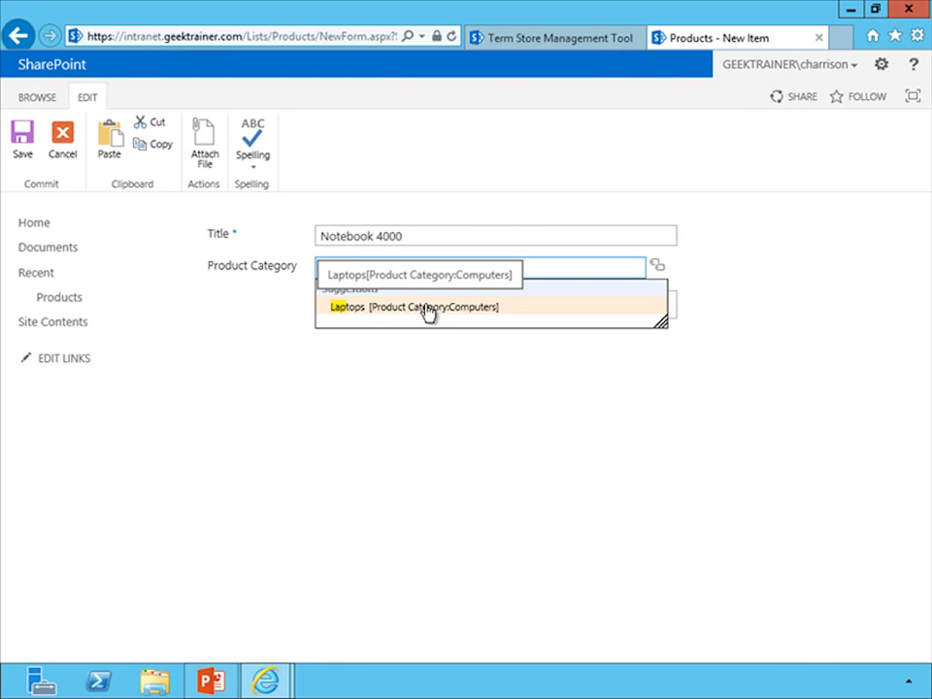
left_click(428, 308)
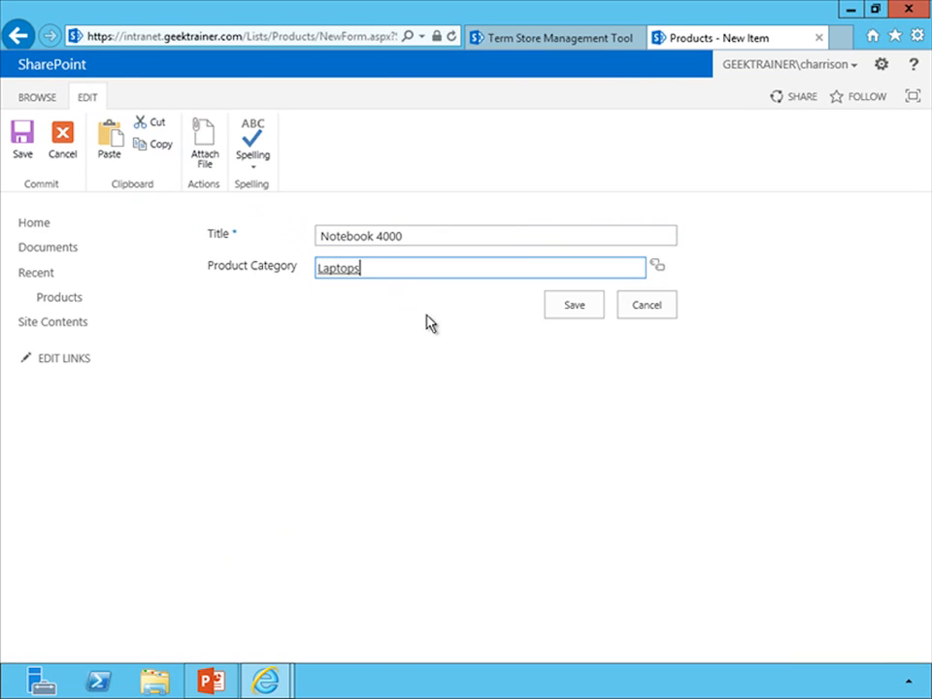
left_click(591, 321)
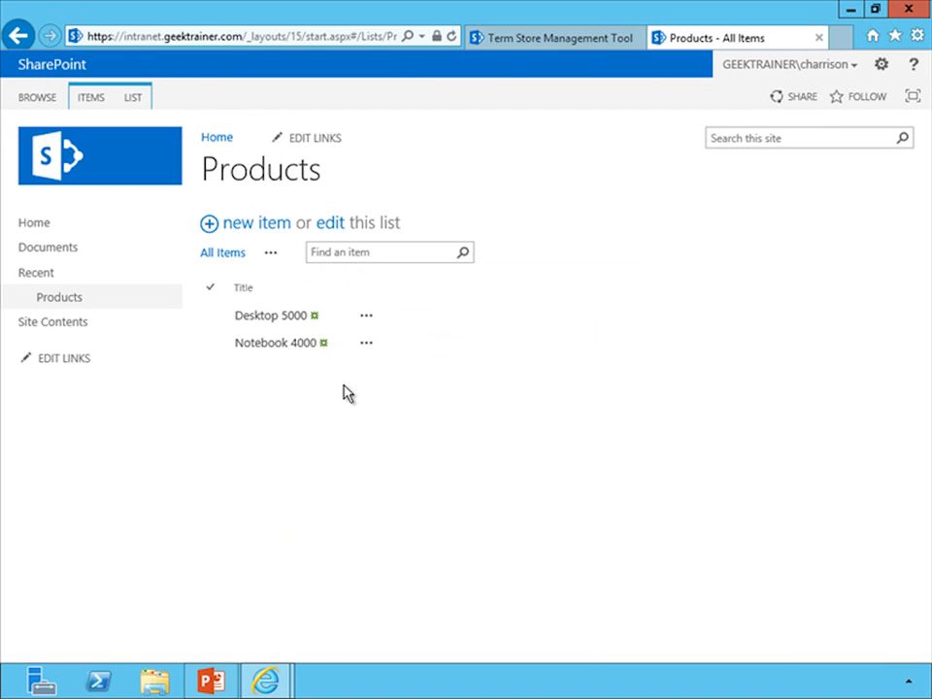
Add a new item titled Notebook 3000 to the Products list with Product Category Laptops, and save it.
left_click(222, 257)
left_click(260, 233)
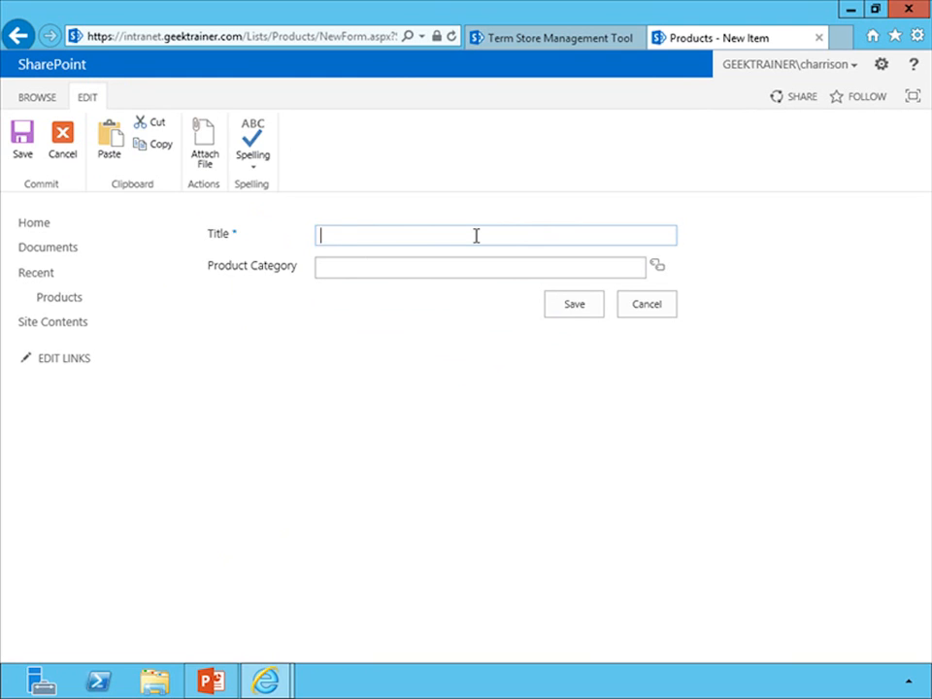
type("Notebook 3000")
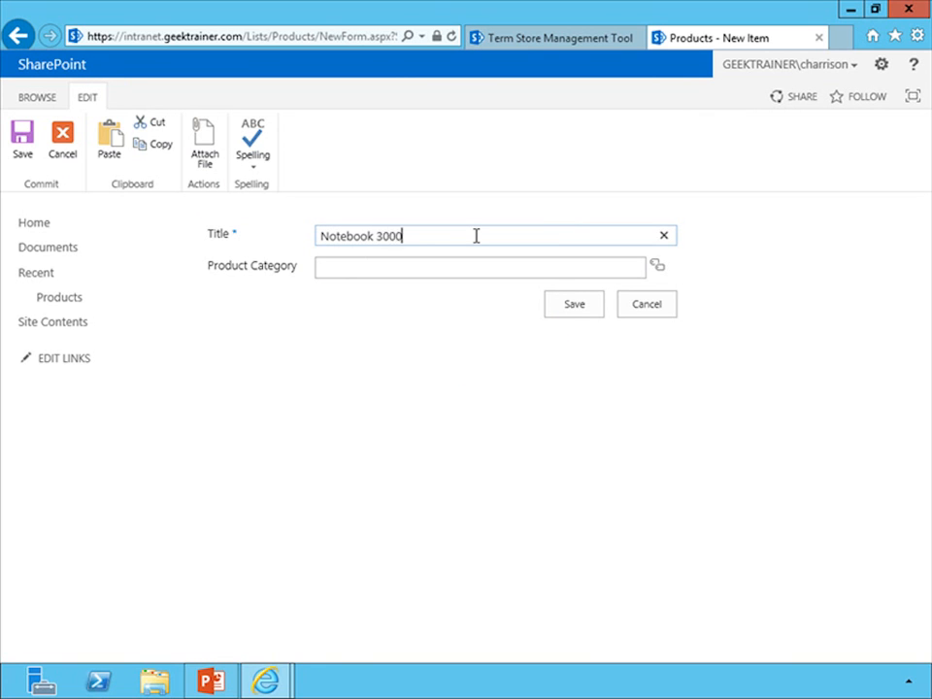
left_click(367, 260)
type("Laptop")
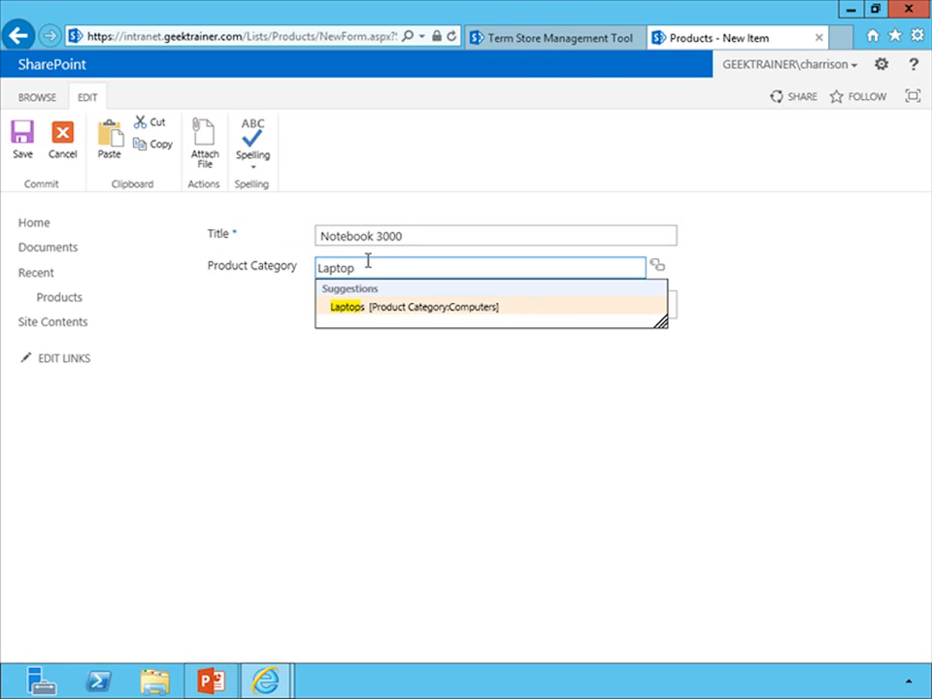
left_click(373, 307)
left_click(569, 312)
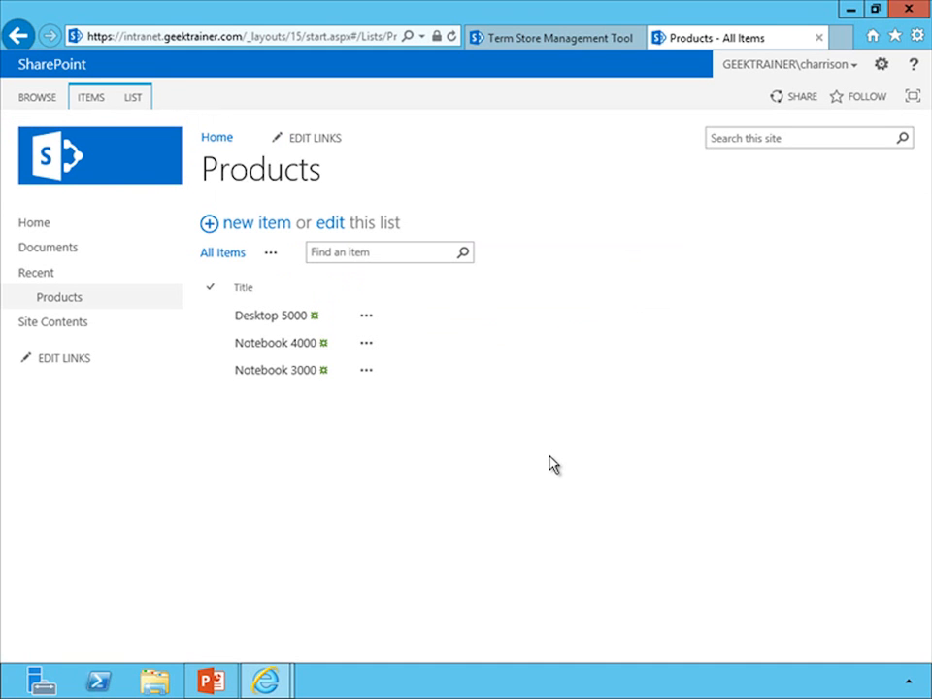
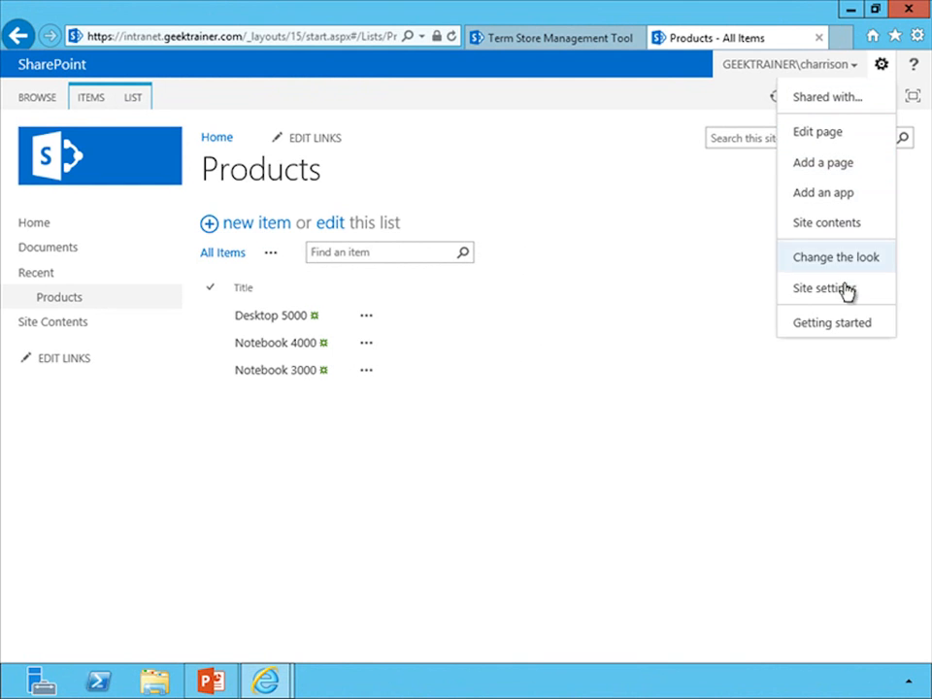
Activate the Cross-Site Collection Publishing feature in the intranet site's site collection features.
left_click(816, 296)
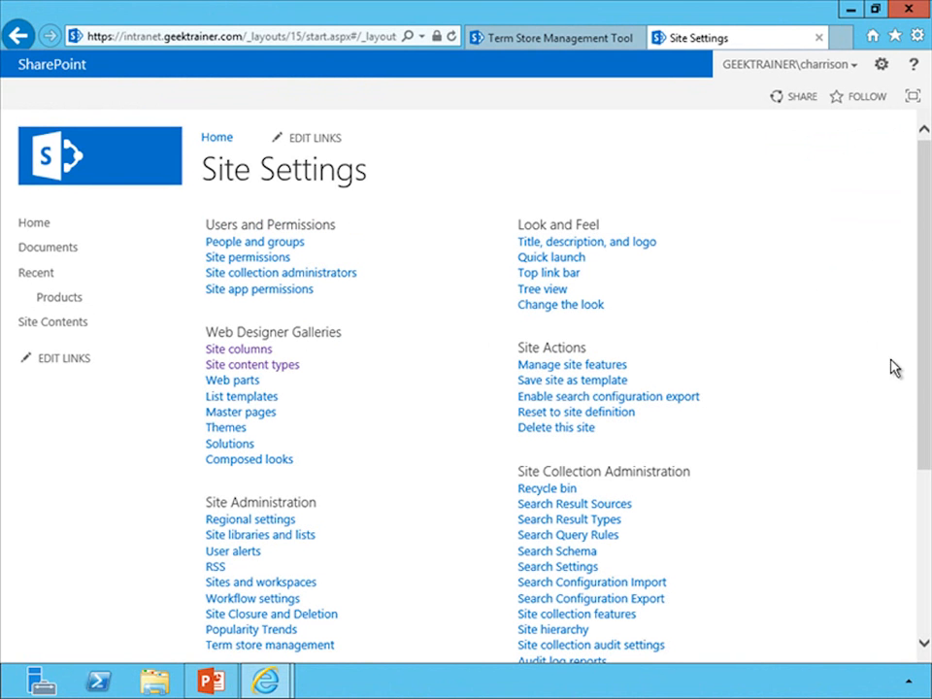
left_click_drag(924, 384, 915, 455)
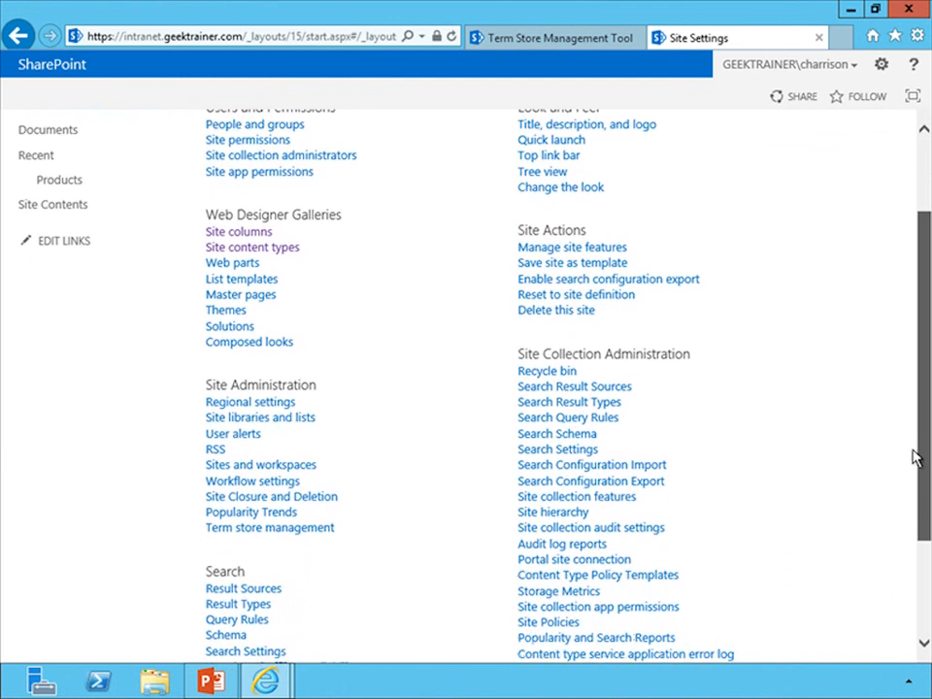
left_click(604, 495)
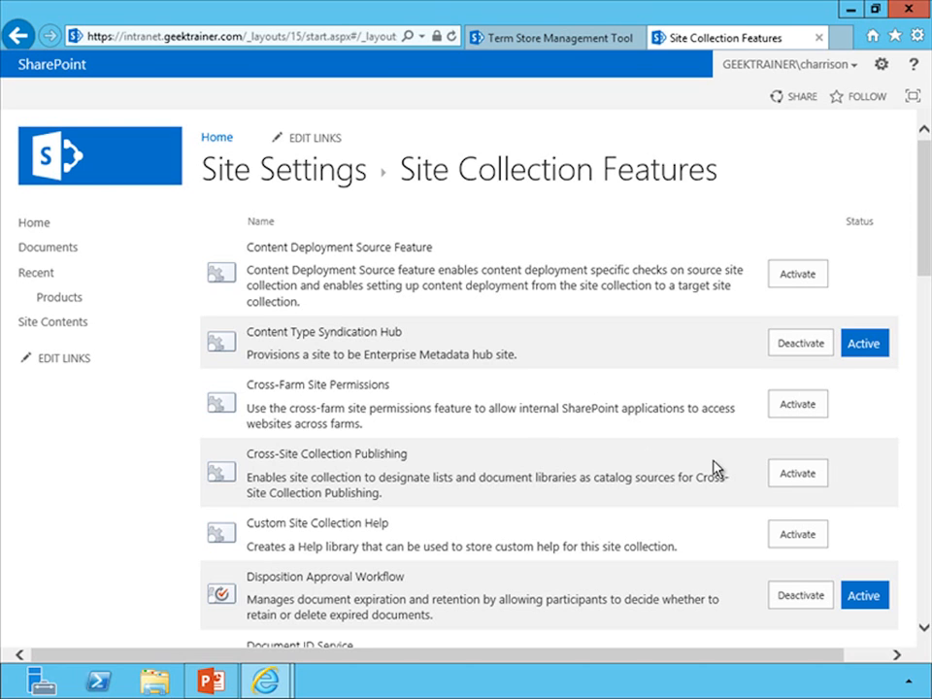
left_click(801, 477)
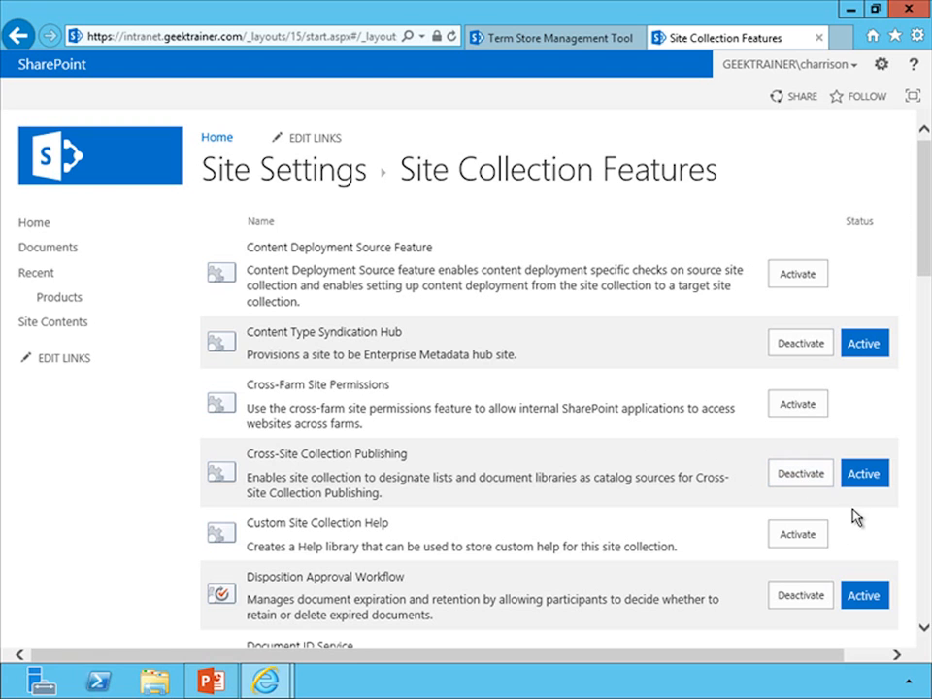
Open the Products list's catalog settings and enable the list as a catalog.
left_click(72, 299)
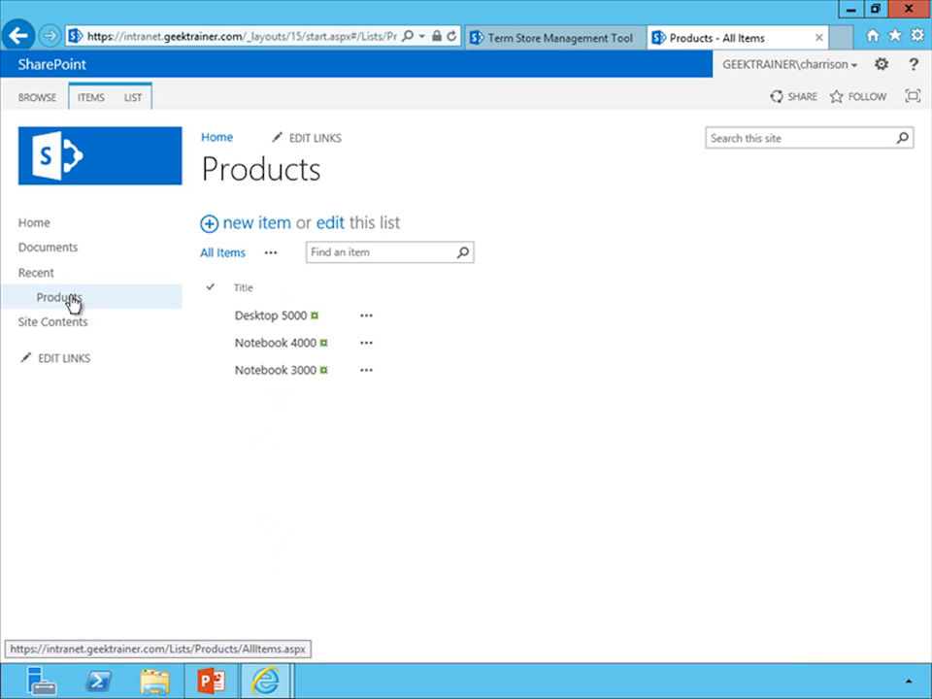
left_click(136, 101)
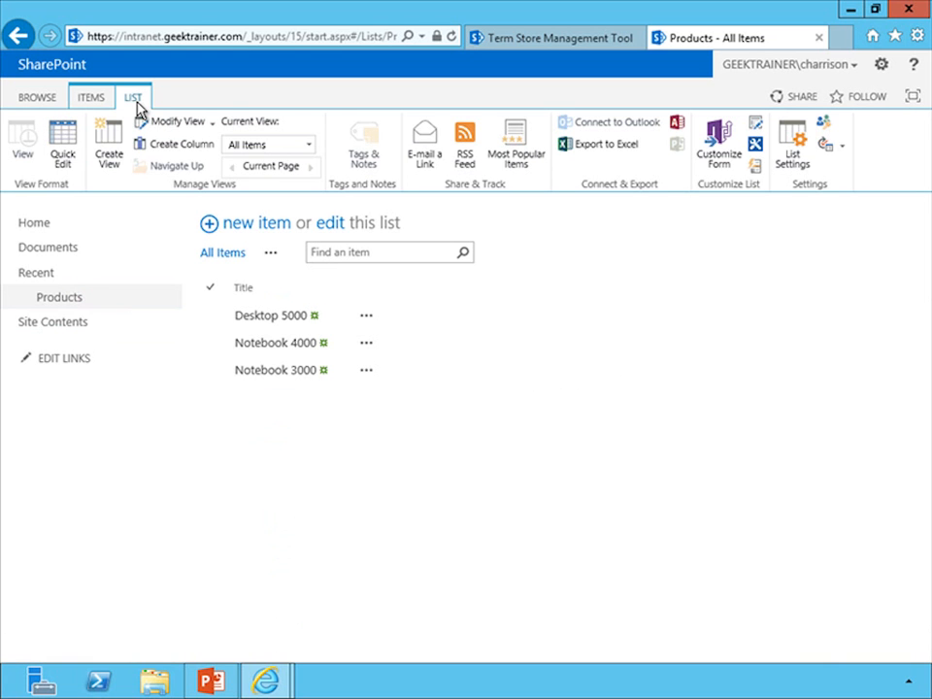
left_click(791, 161)
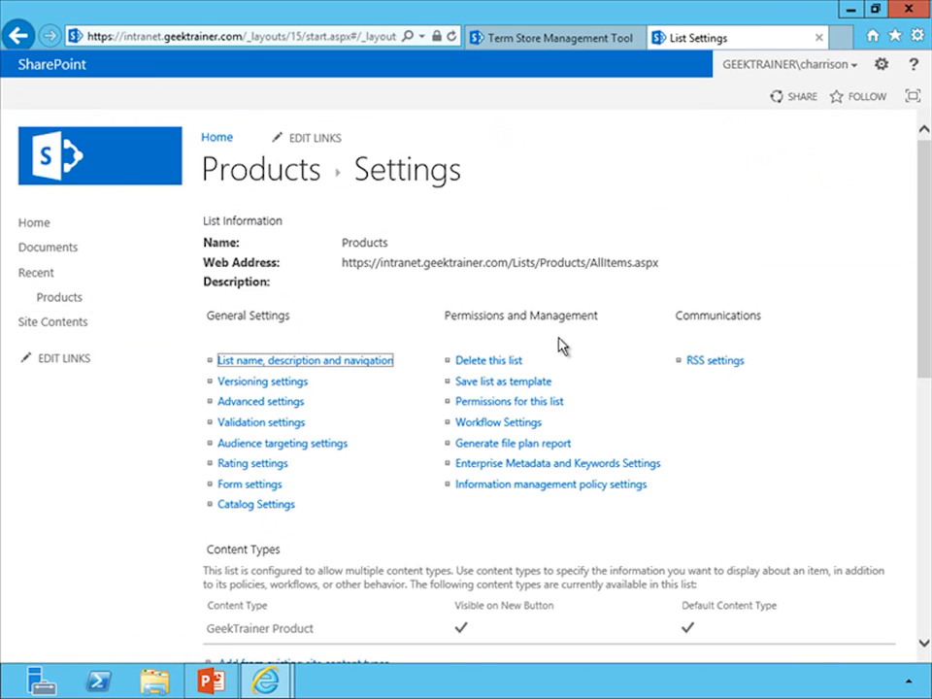
left_click(266, 510)
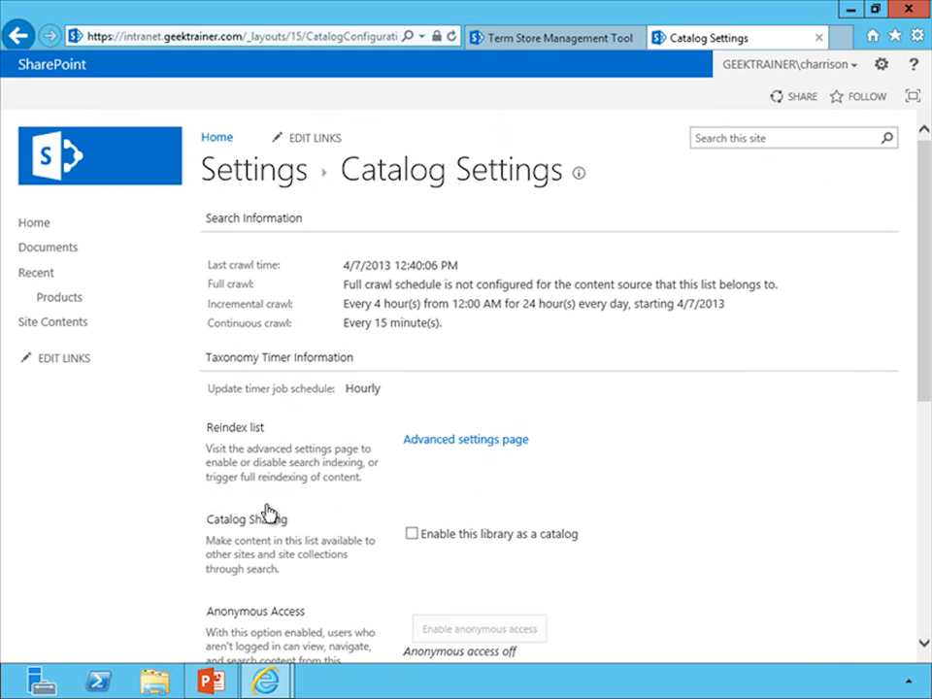
left_click(412, 536)
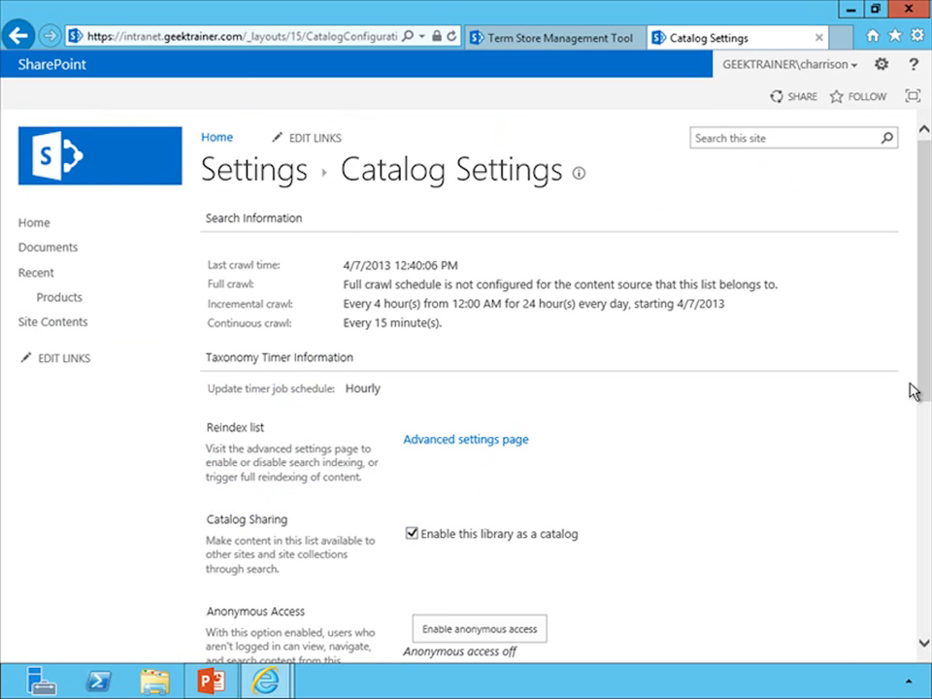
Add Product Category and Title, in that order, as the catalog item URL fields.
left_click_drag(923, 383, 905, 469)
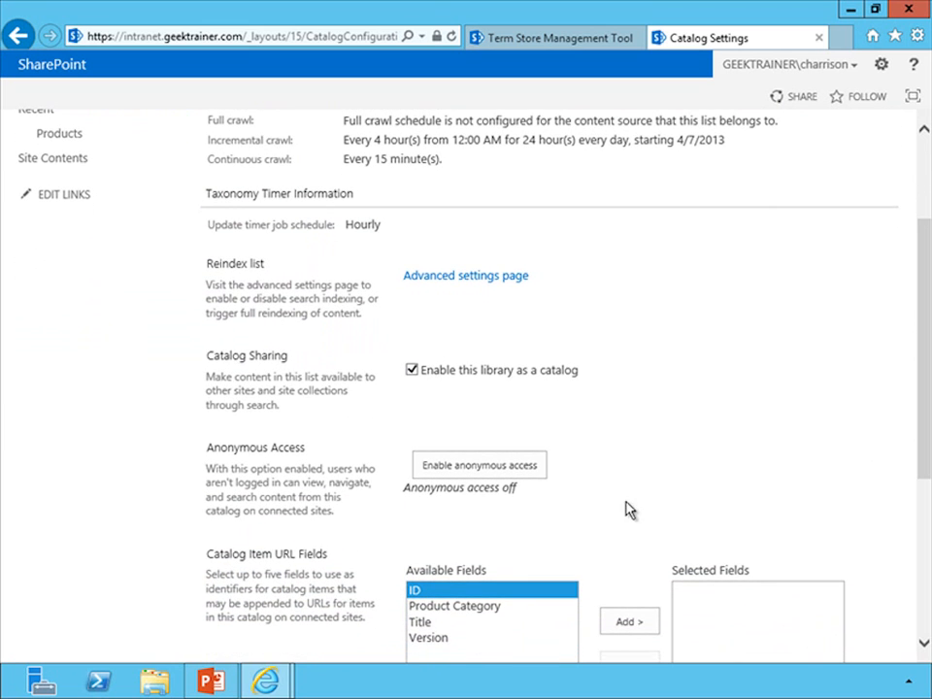
left_click_drag(924, 454, 901, 584)
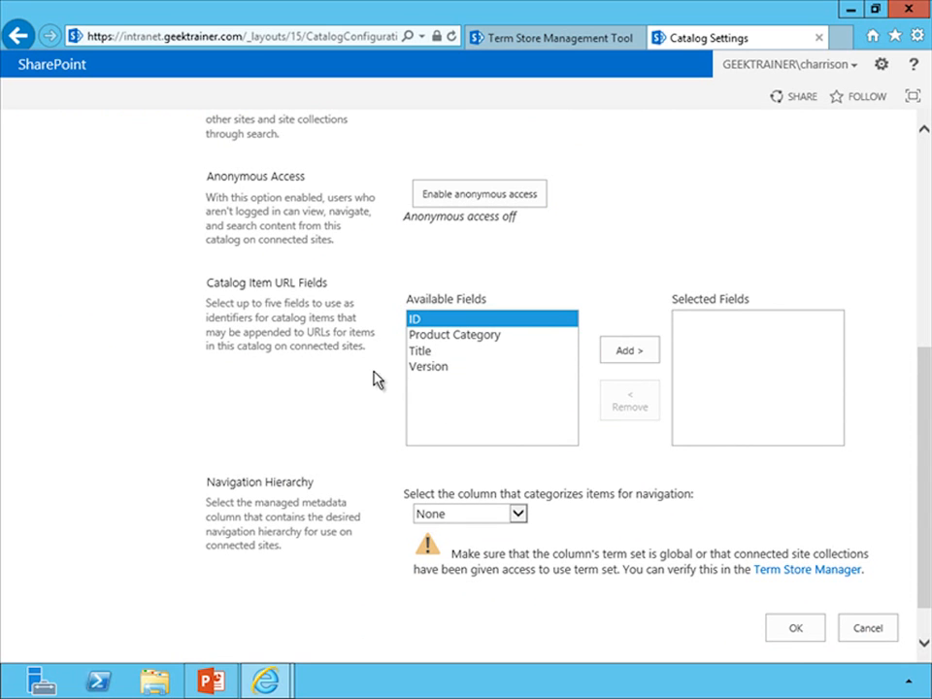
left_click(485, 336)
left_click(638, 359)
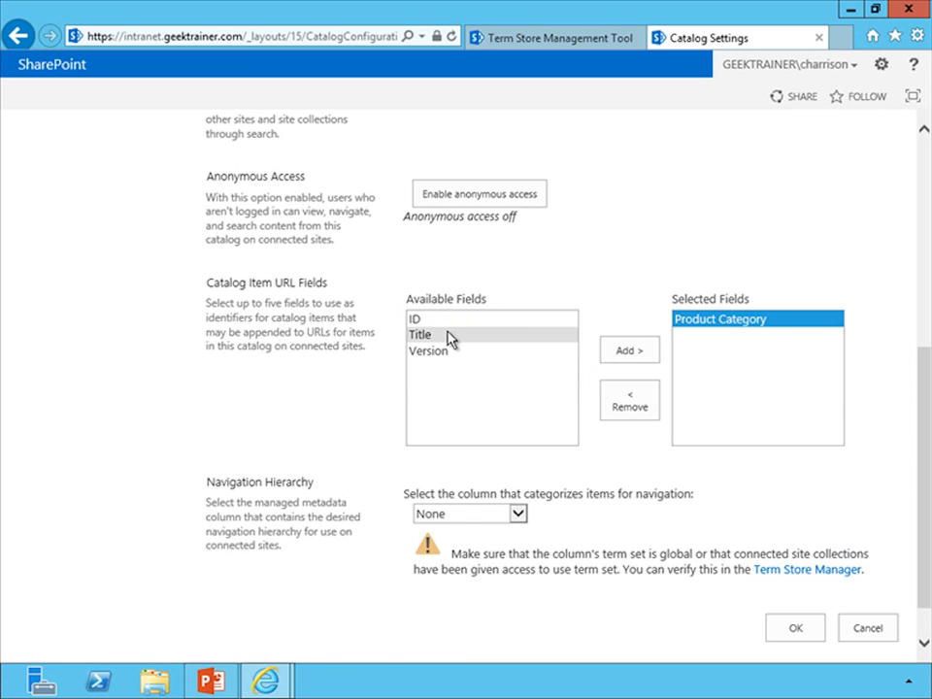
left_click(448, 336)
left_click(643, 359)
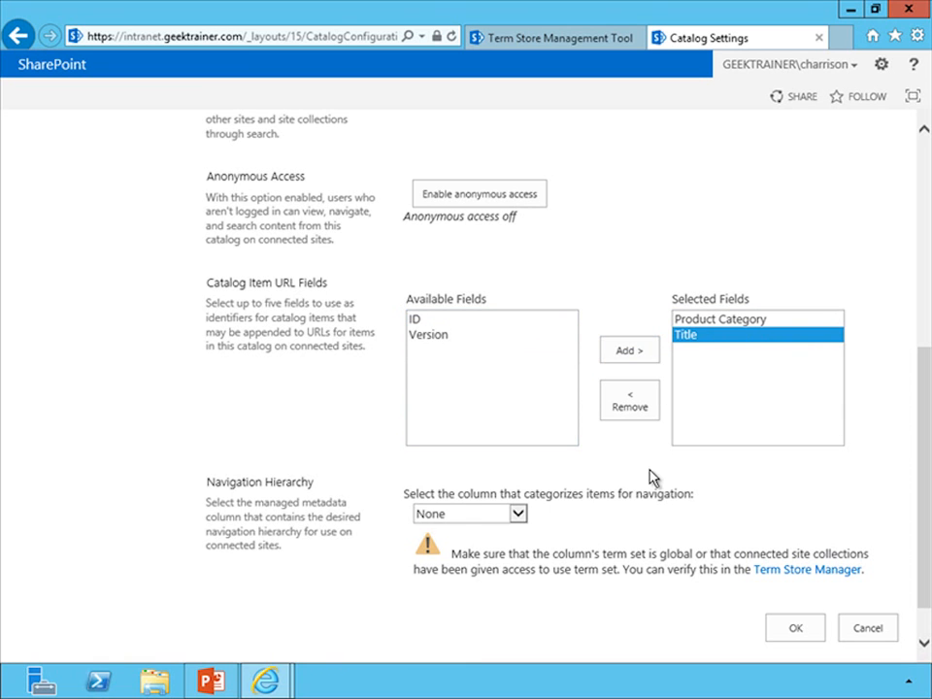
Set Product Category as the column that categorizes items for navigation and save the catalog settings.
left_click(519, 514)
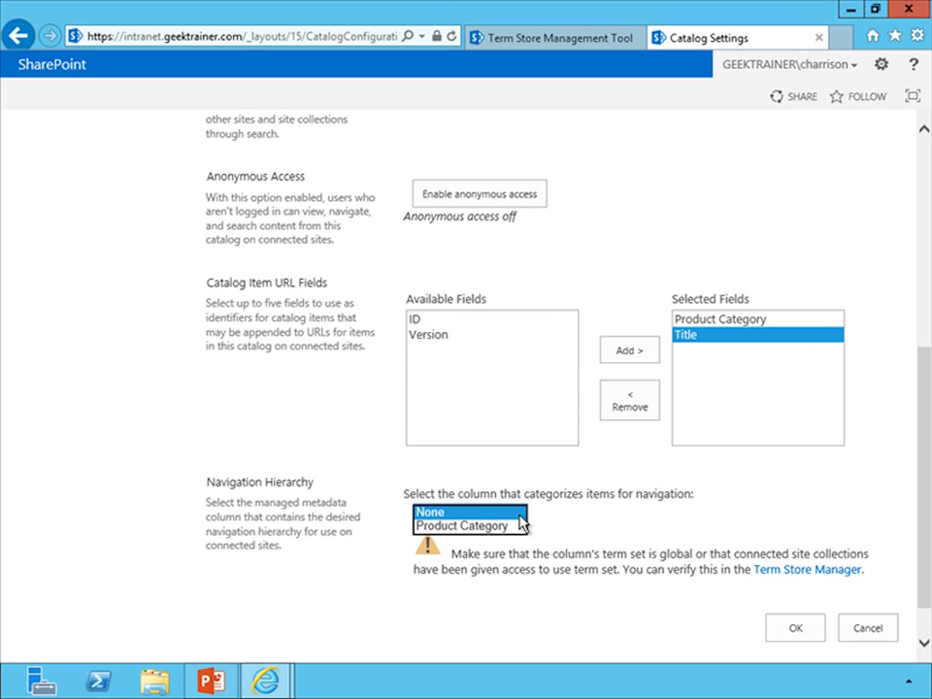
left_click(505, 526)
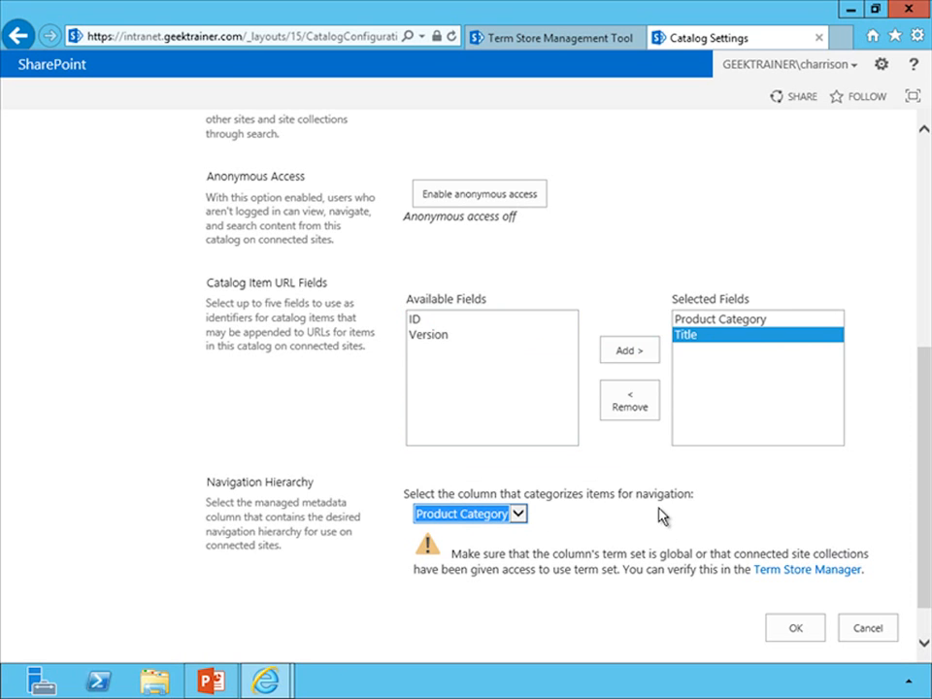
left_click(793, 629)
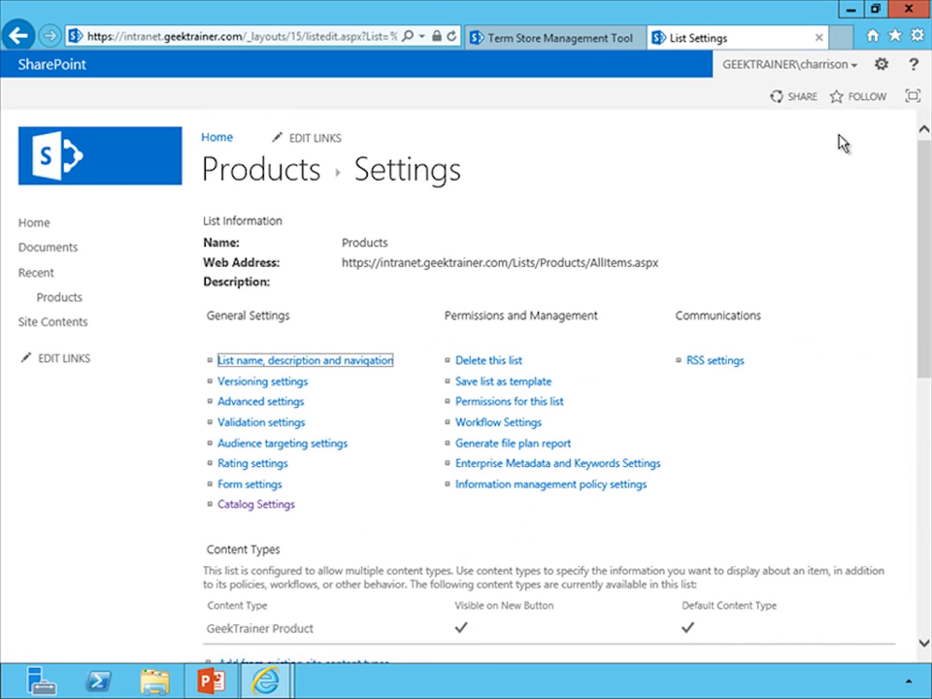
In Central Administration, start an incremental crawl of the Local SharePoint sites content source in the SharePoint Search service application.
left_click(584, 38)
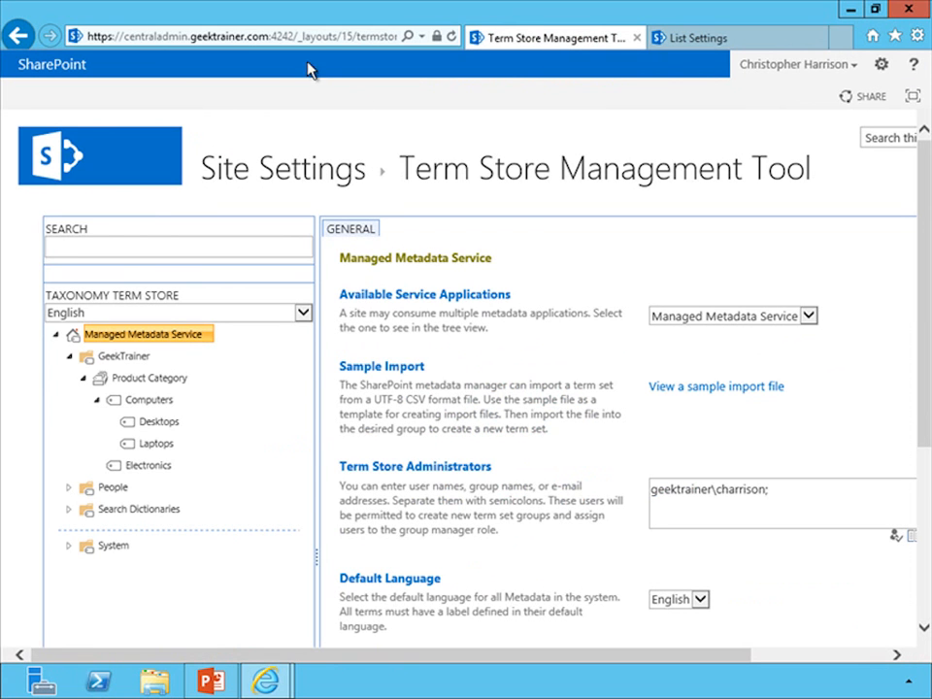
left_click(155, 146)
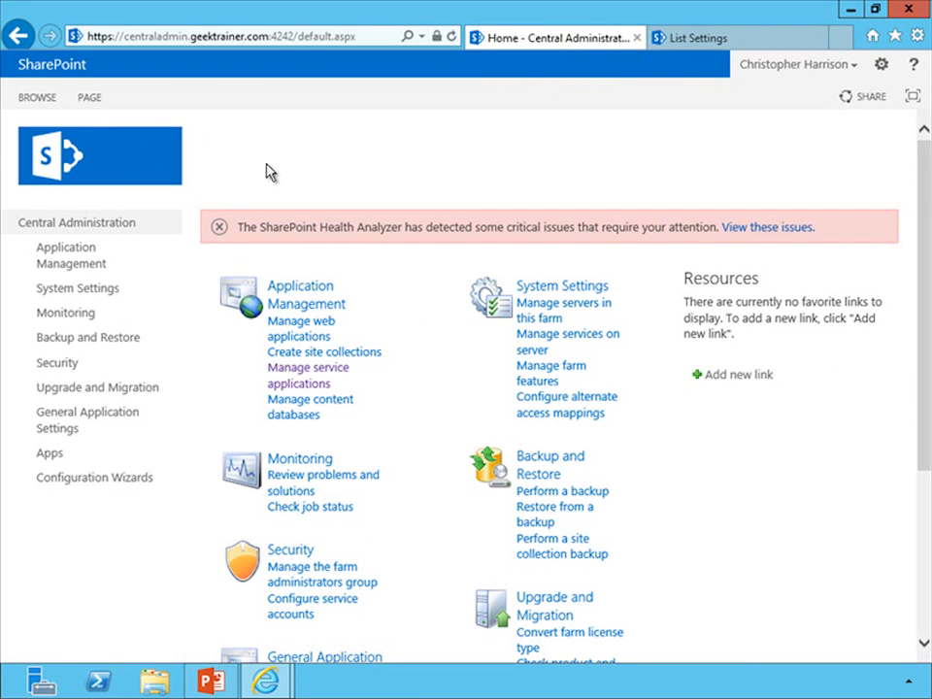
left_click(316, 375)
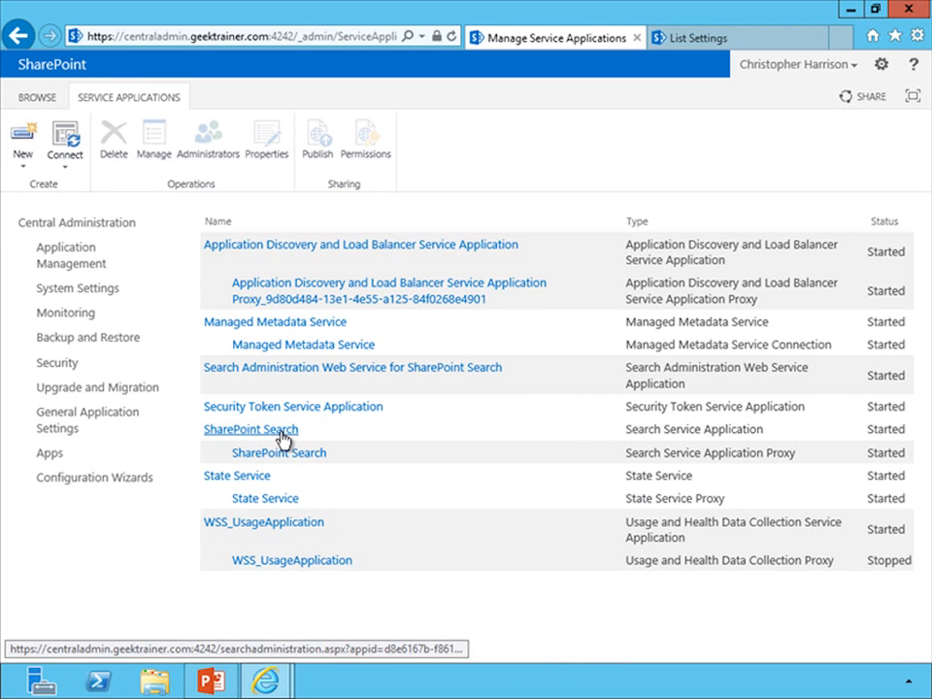
left_click(267, 432)
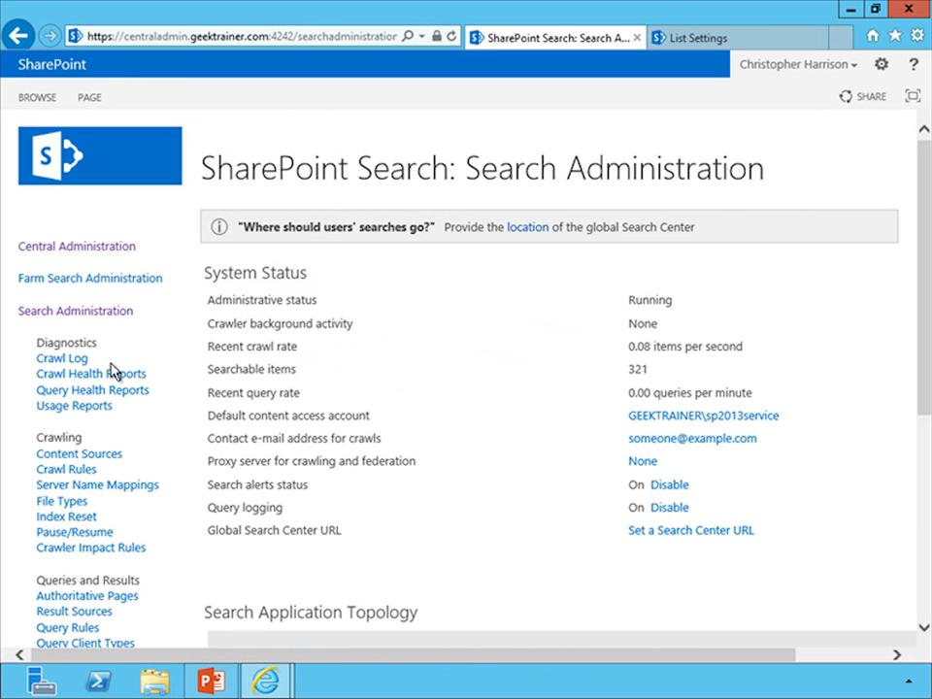
left_click(81, 455)
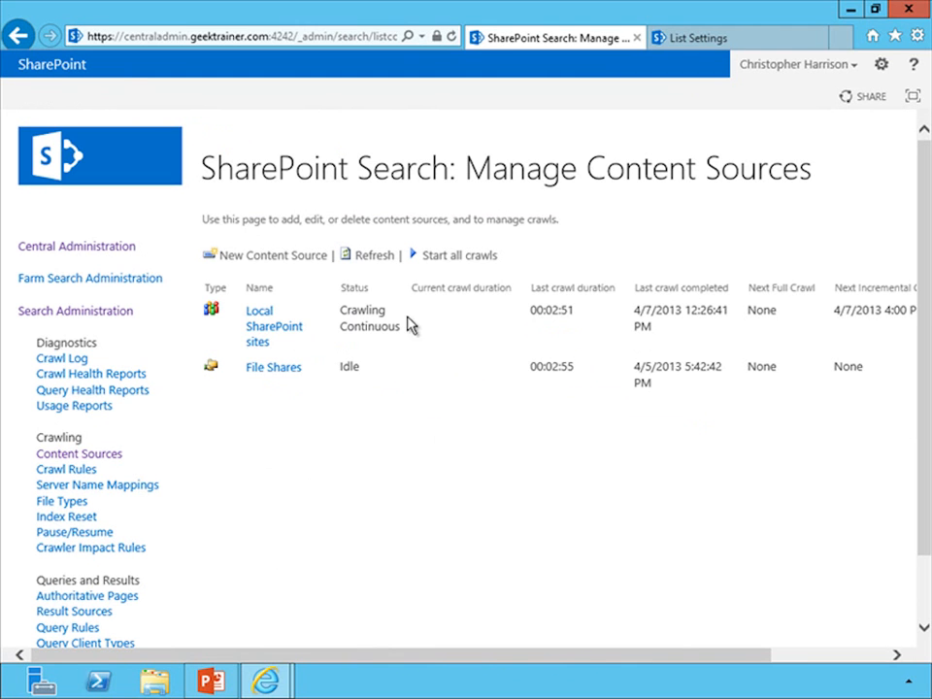
left_click(316, 331)
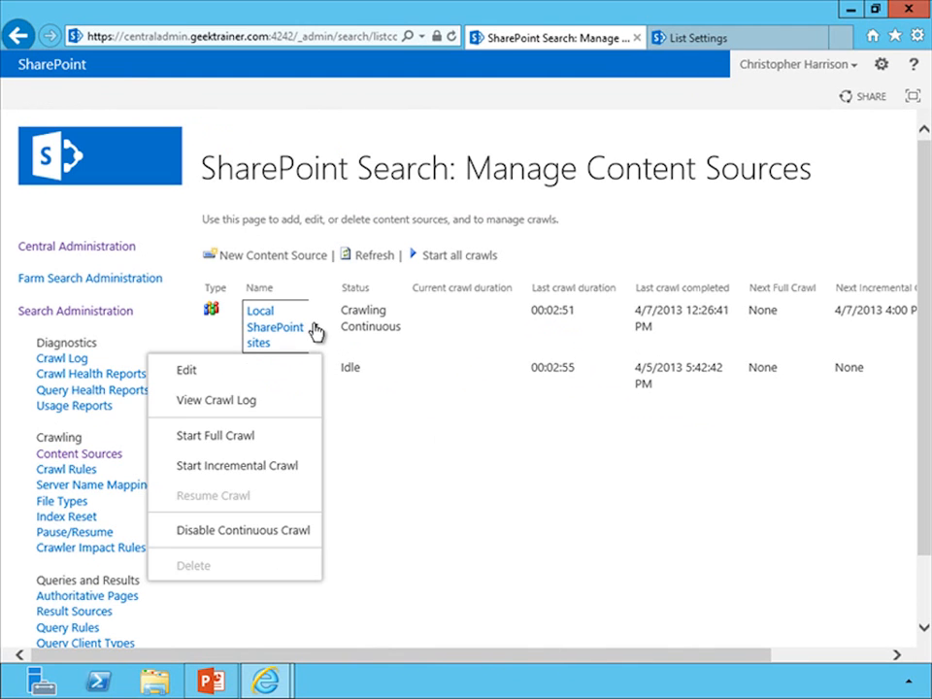
left_click(284, 471)
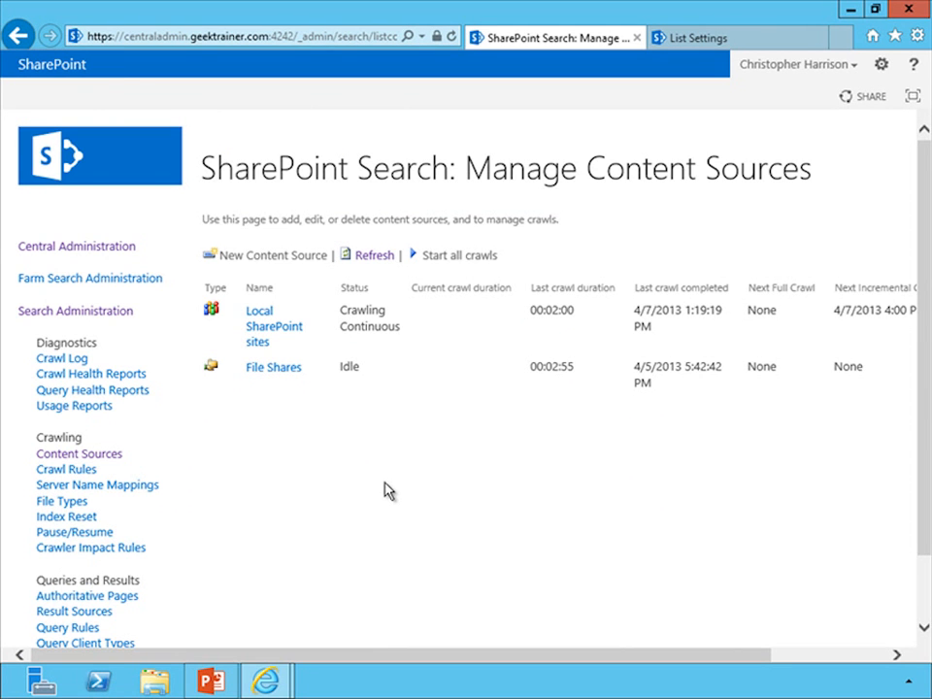
Open public.geektrainer.com in a new browser tab and activate the SharePoint Server Publishing feature in its site features.
left_click(842, 38)
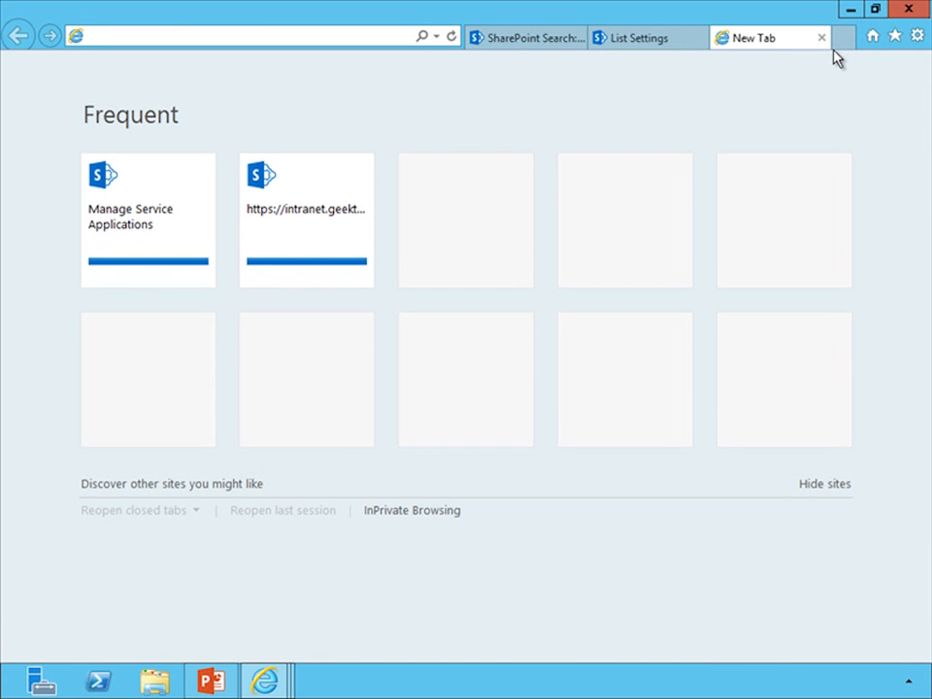
type("public.geektrainer.com")
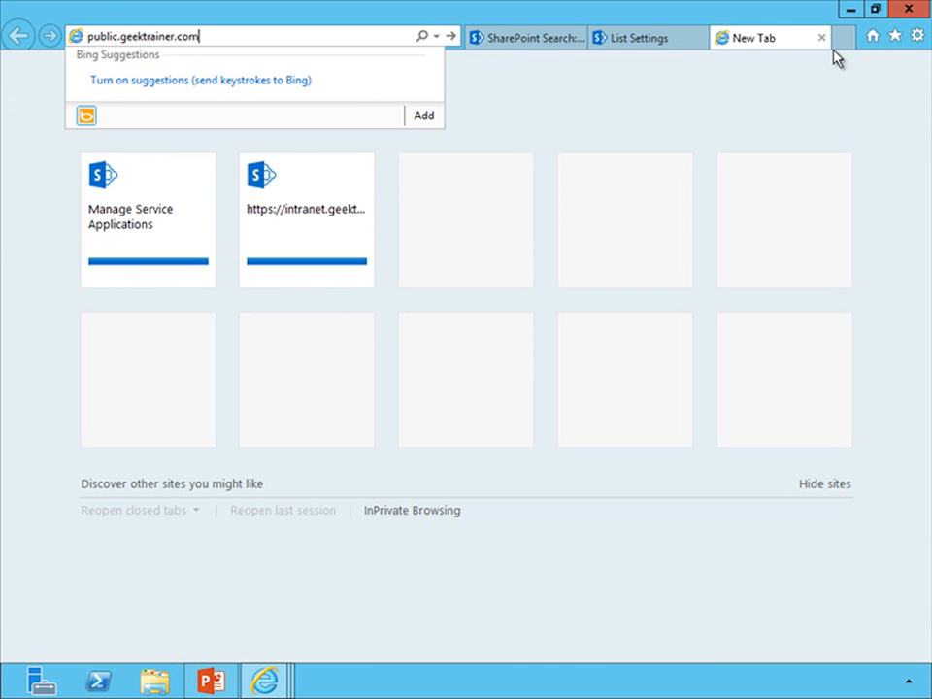
key("Return")
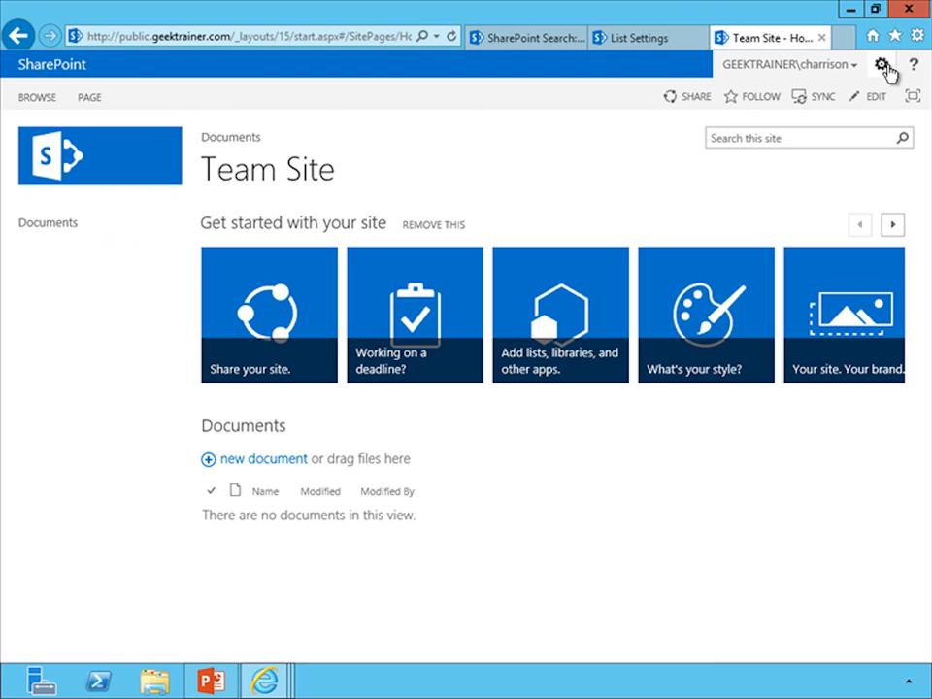
left_click(883, 67)
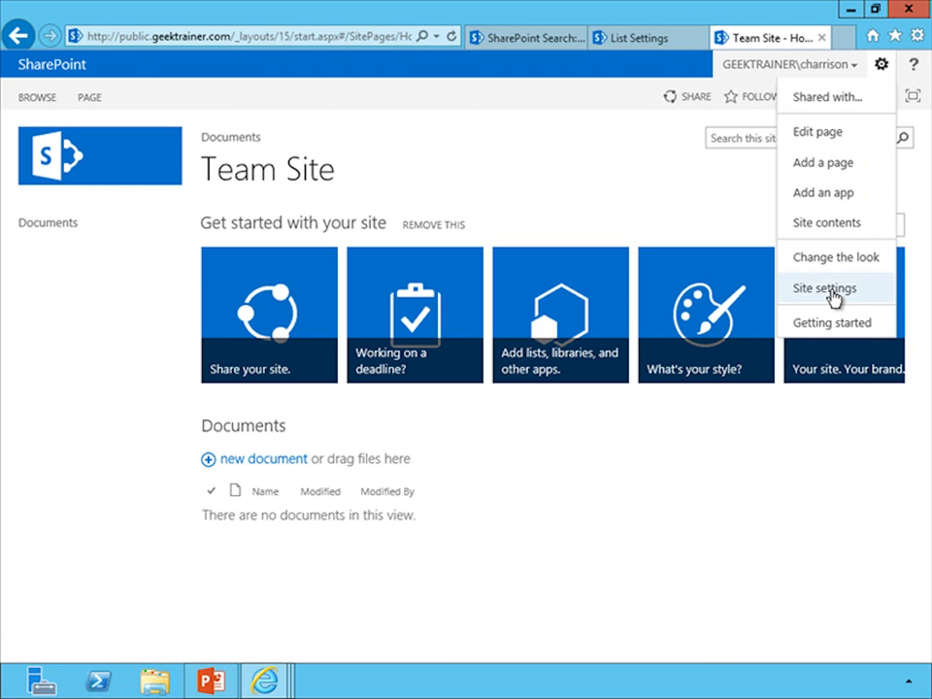
left_click(825, 288)
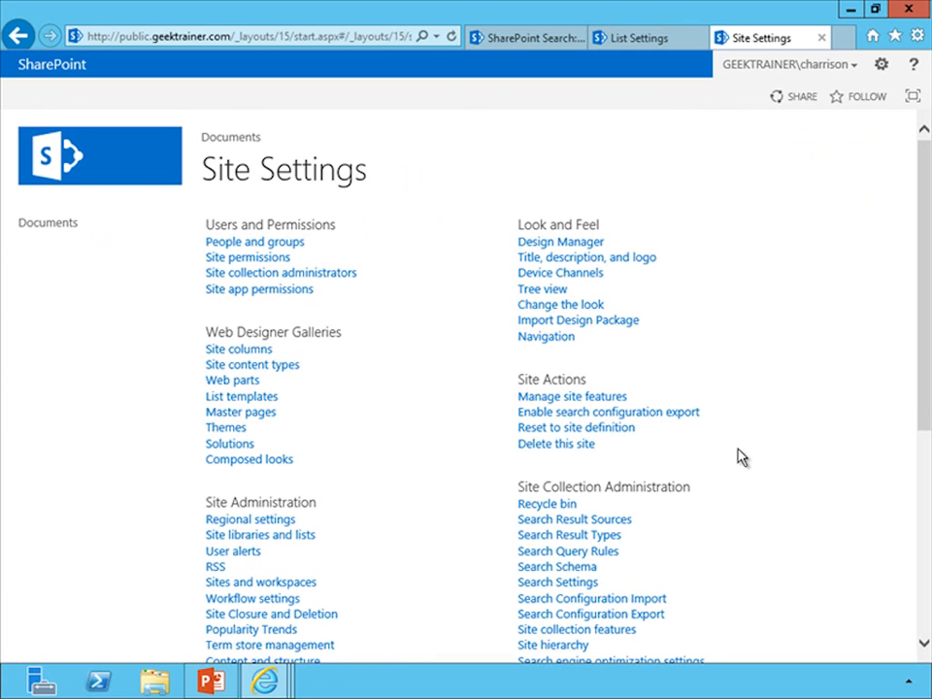
left_click(603, 398)
left_click_drag(923, 256, 925, 544)
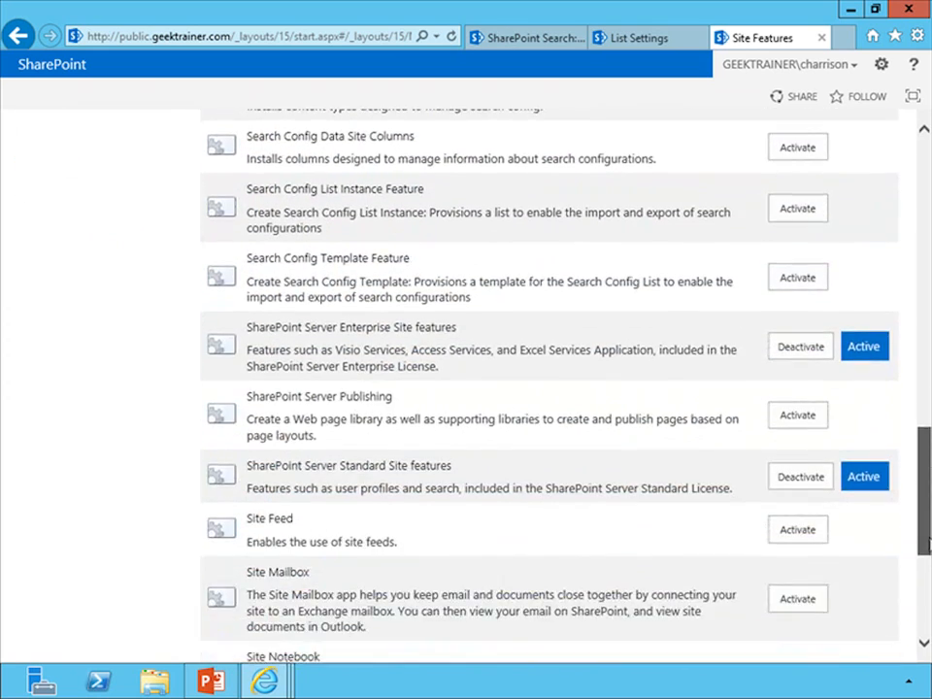
left_click(794, 425)
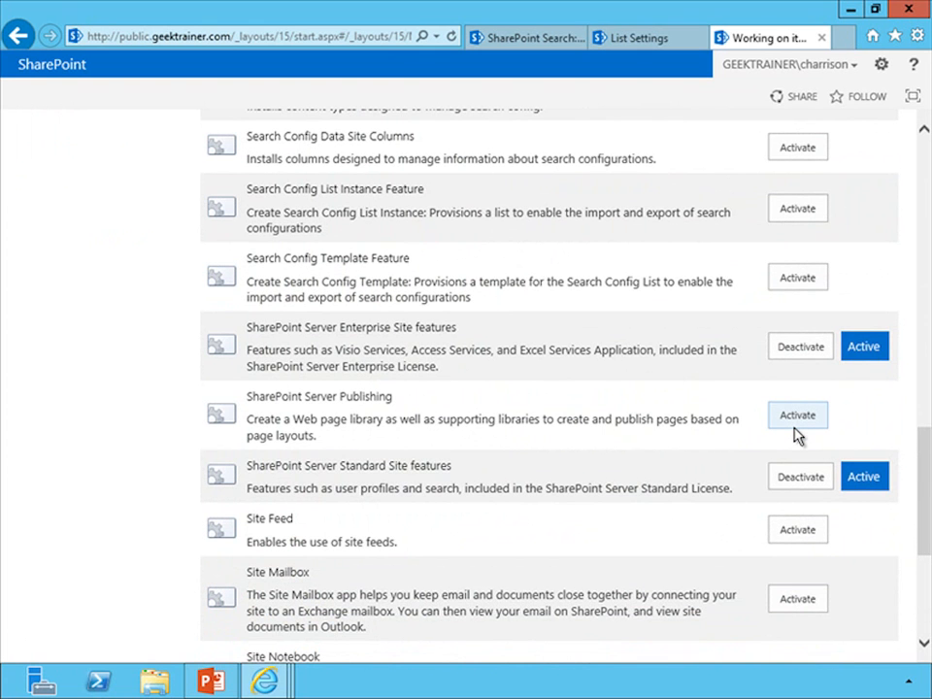
From the public site's settings, open the catalog connections and start connecting to the Team Site - Products catalog.
left_click_drag(923, 482, 921, 162)
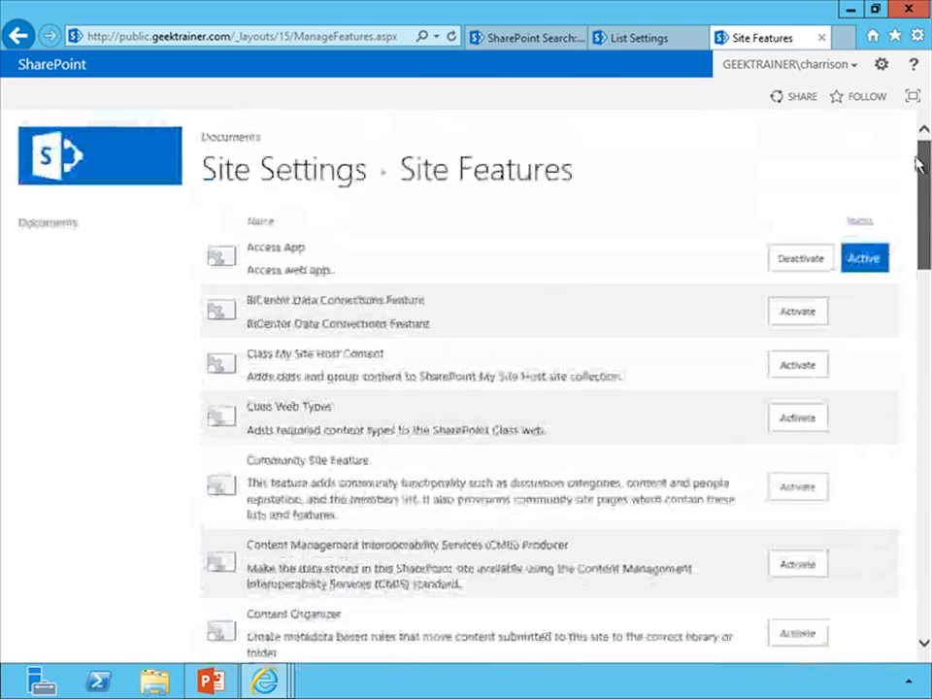
left_click(879, 66)
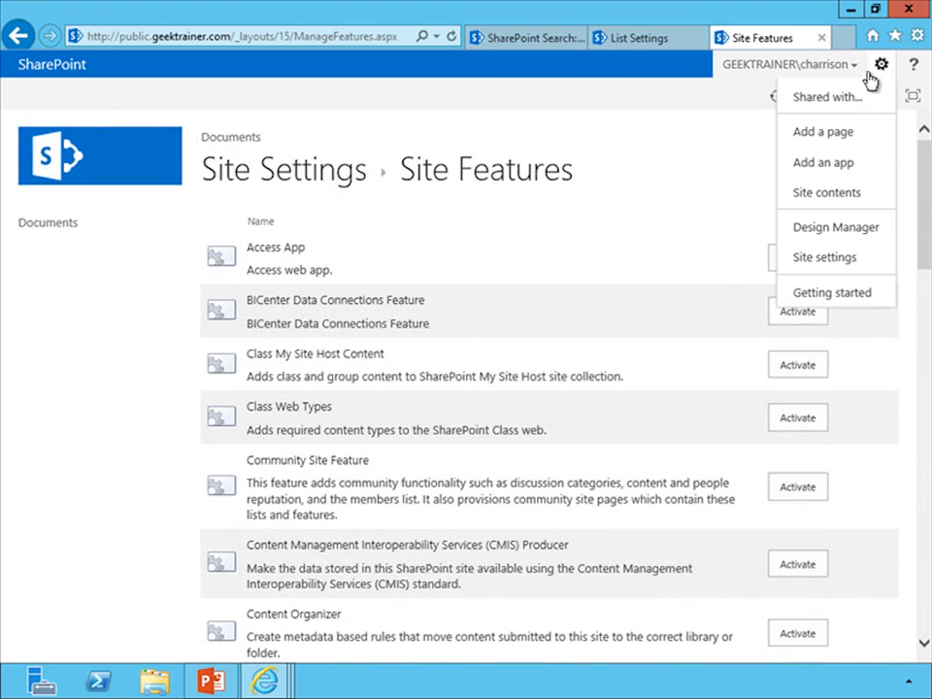
left_click(843, 258)
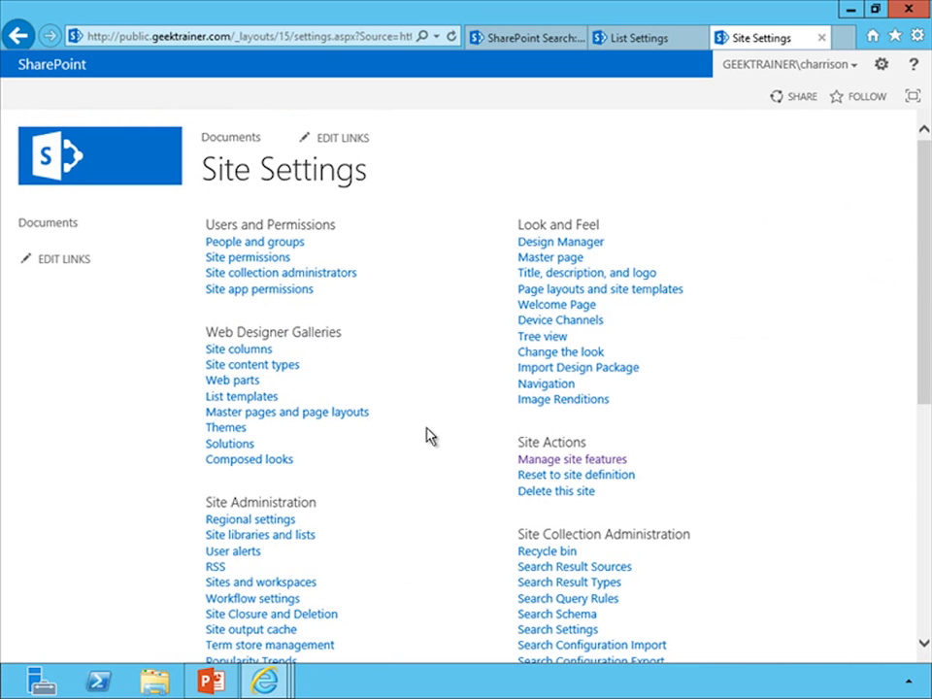
left_click_drag(921, 377, 917, 462)
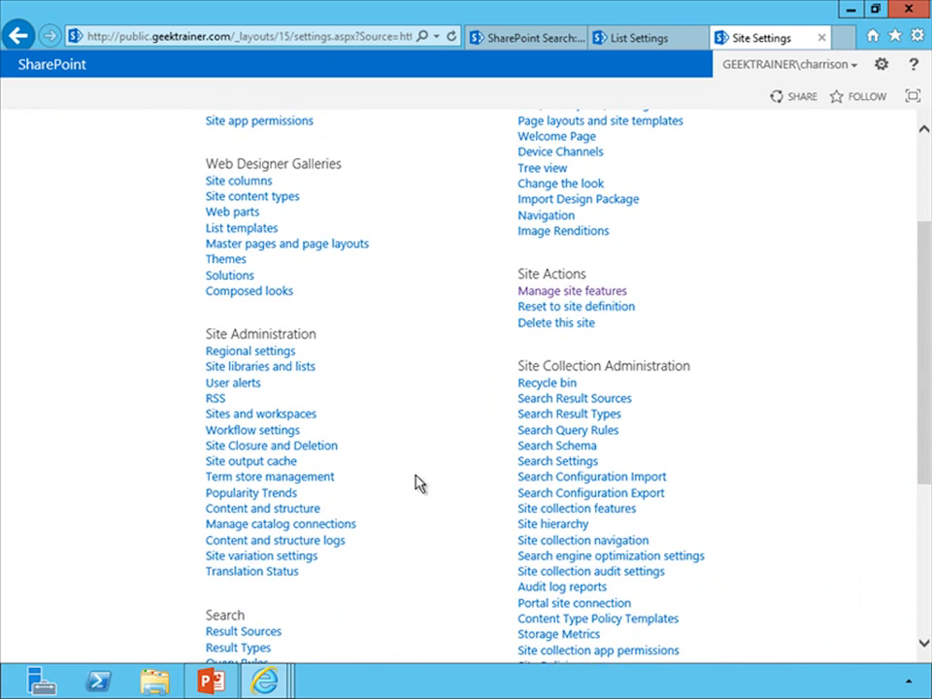
left_click(326, 530)
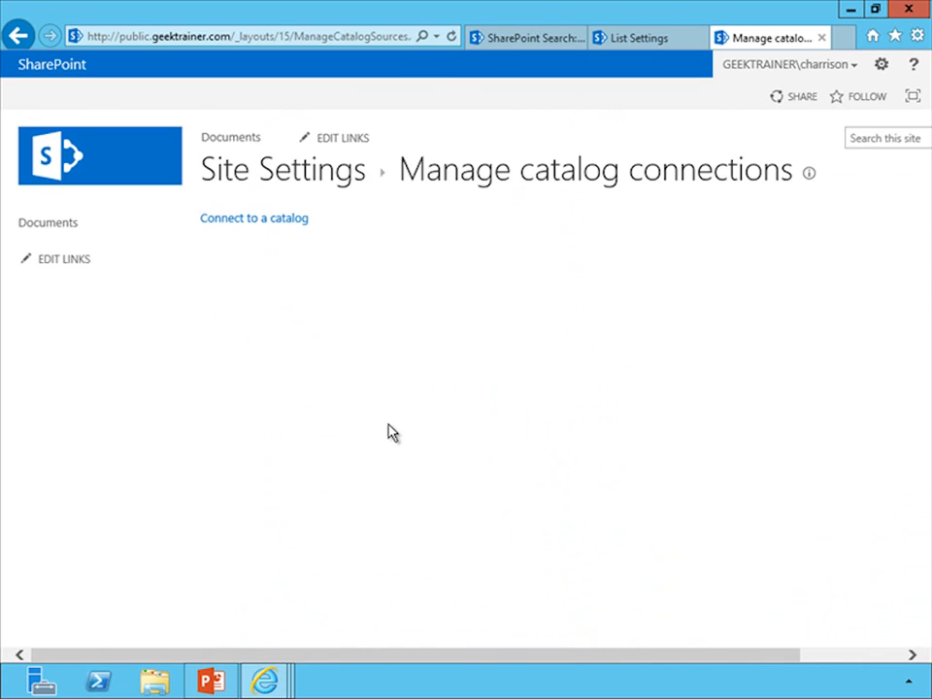
left_click(244, 222)
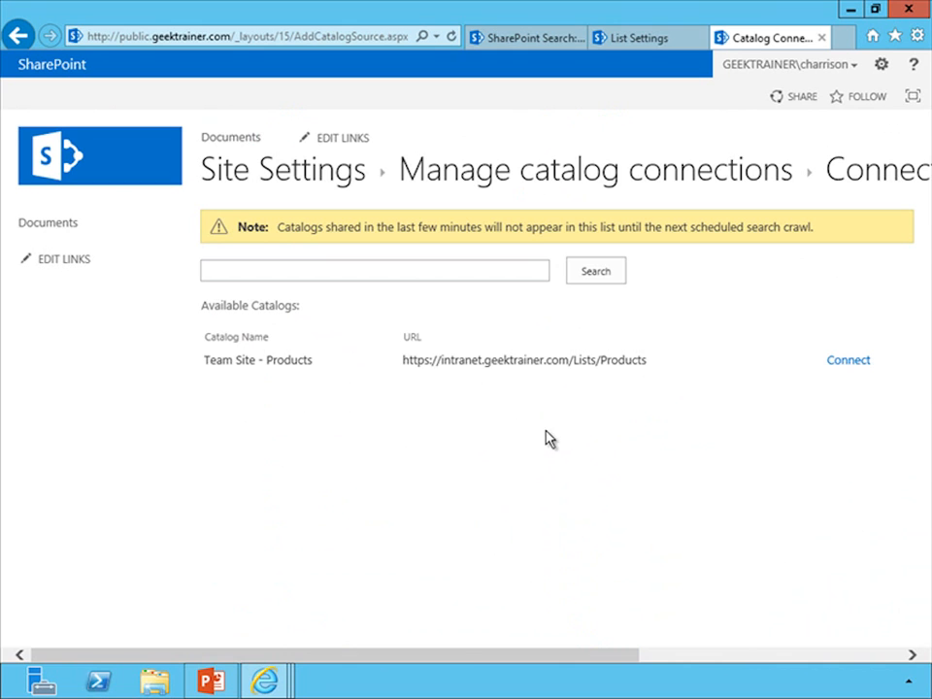
left_click(847, 361)
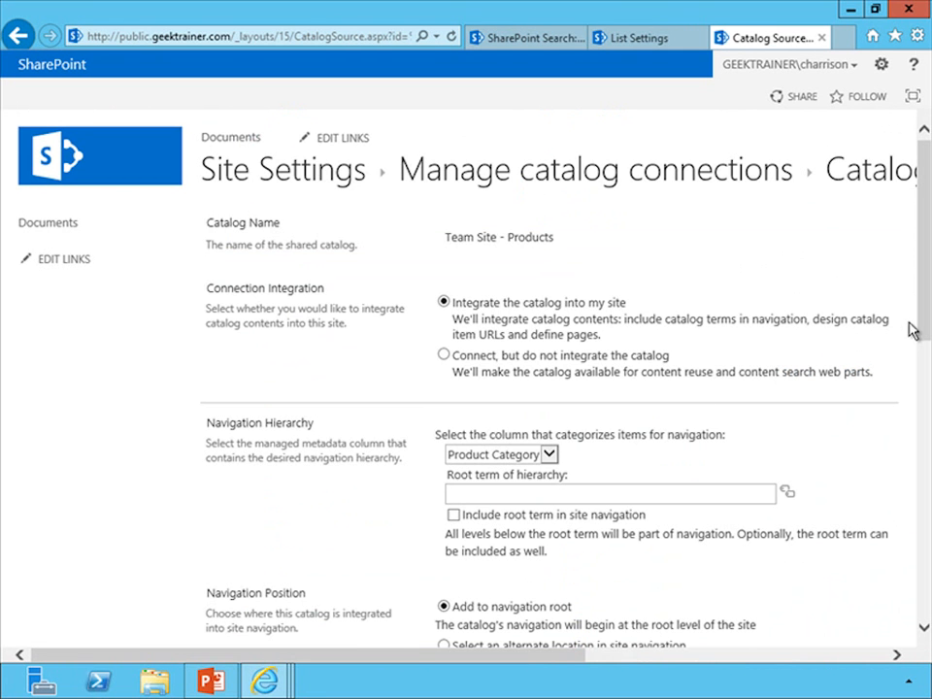
Set Computers as the root term of the catalog's navigation hierarchy and save the catalog connection.
scroll(908, 330, "down", 3)
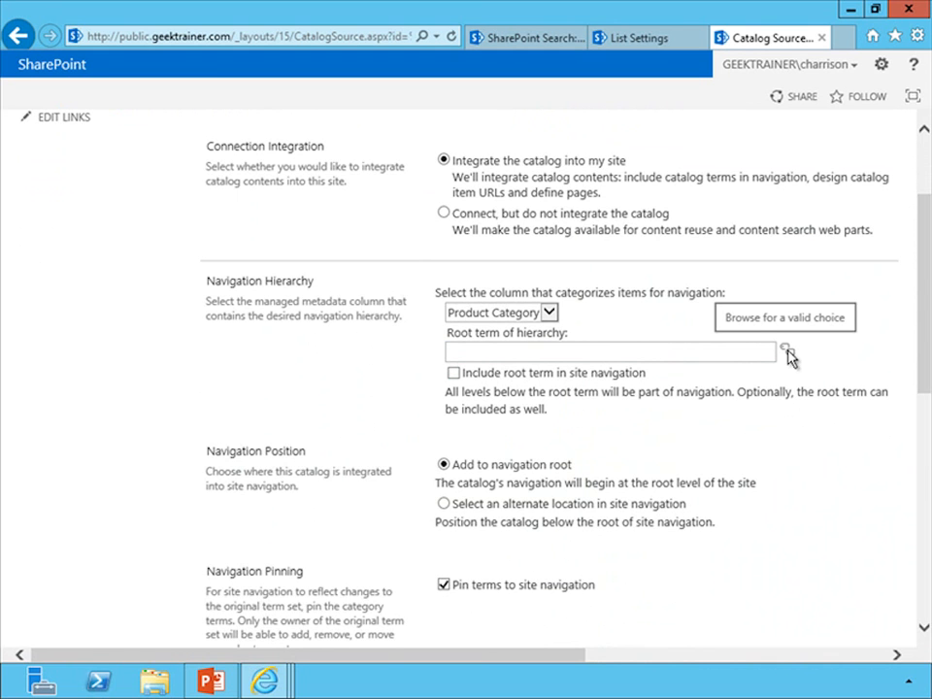
left_click(787, 354)
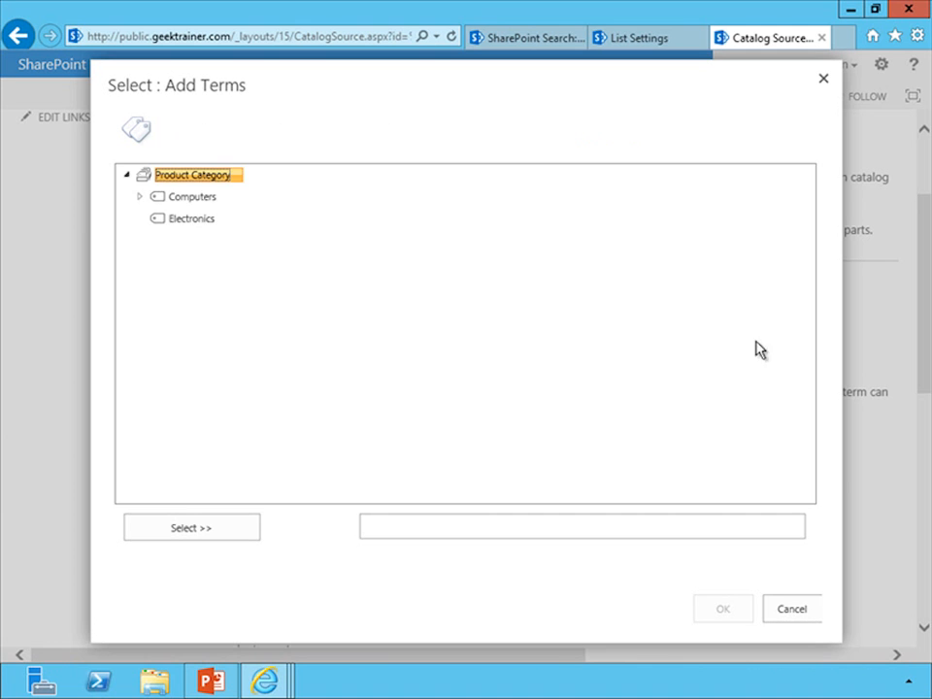
left_click(179, 199)
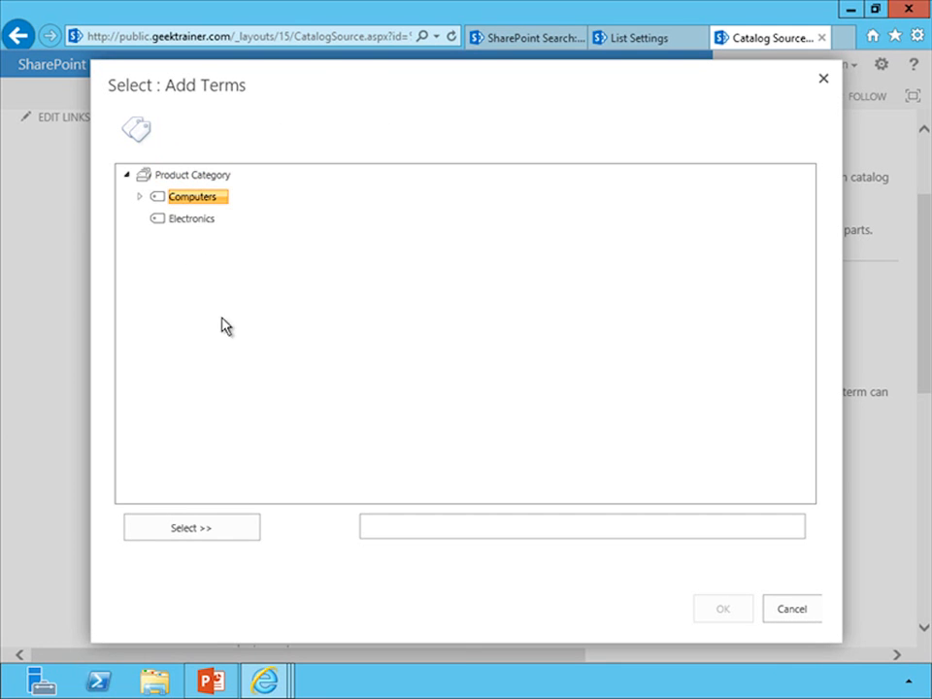
left_click(201, 539)
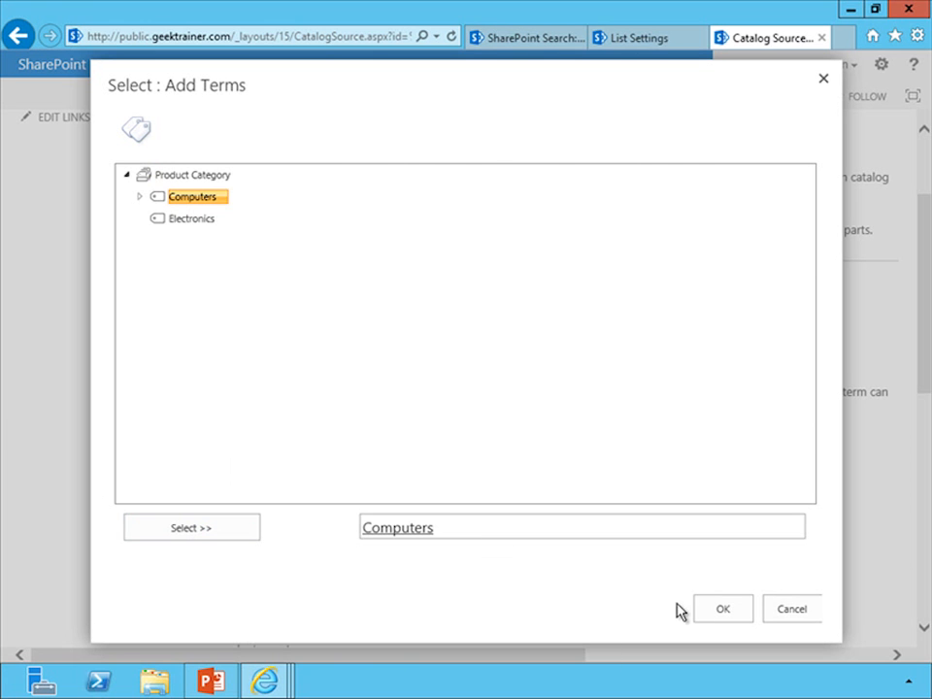
left_click(722, 609)
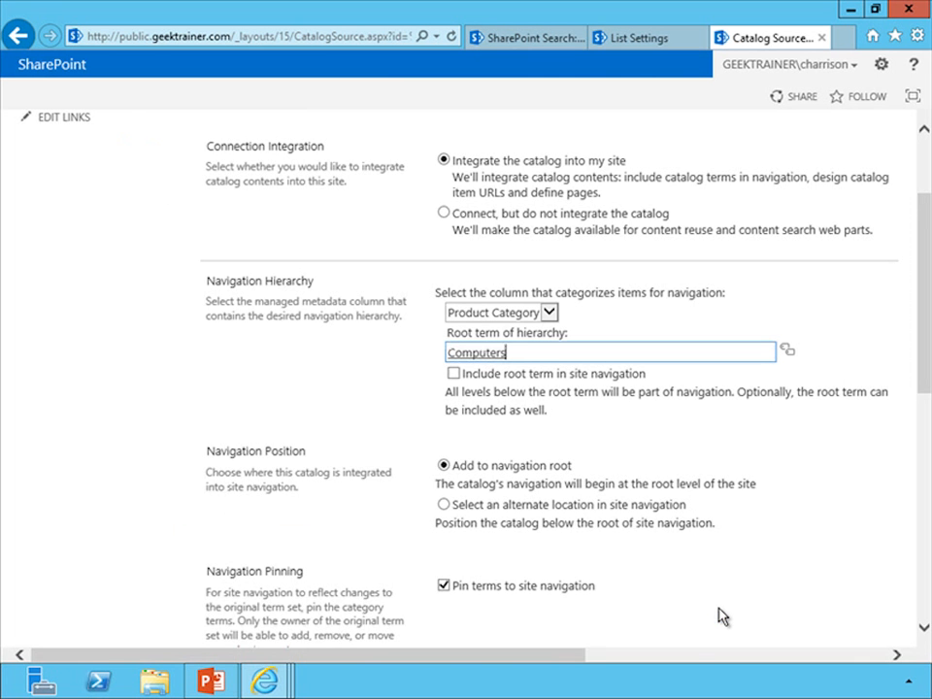
left_click_drag(921, 386, 879, 609)
left_click(794, 573)
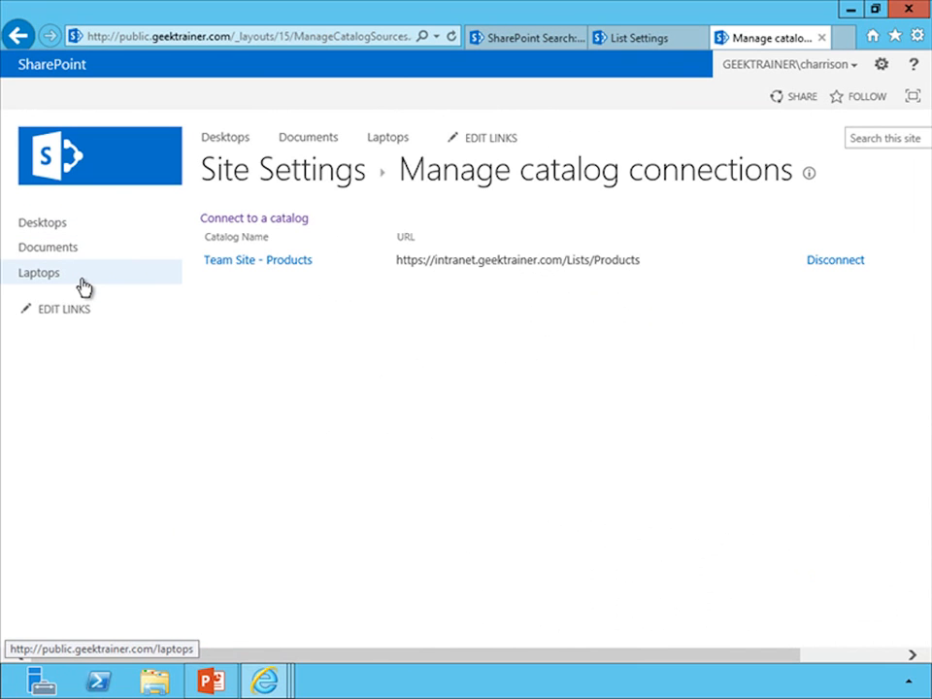
Check the catalog items on the public site's Desktops and Laptops category pages.
left_click(97, 231)
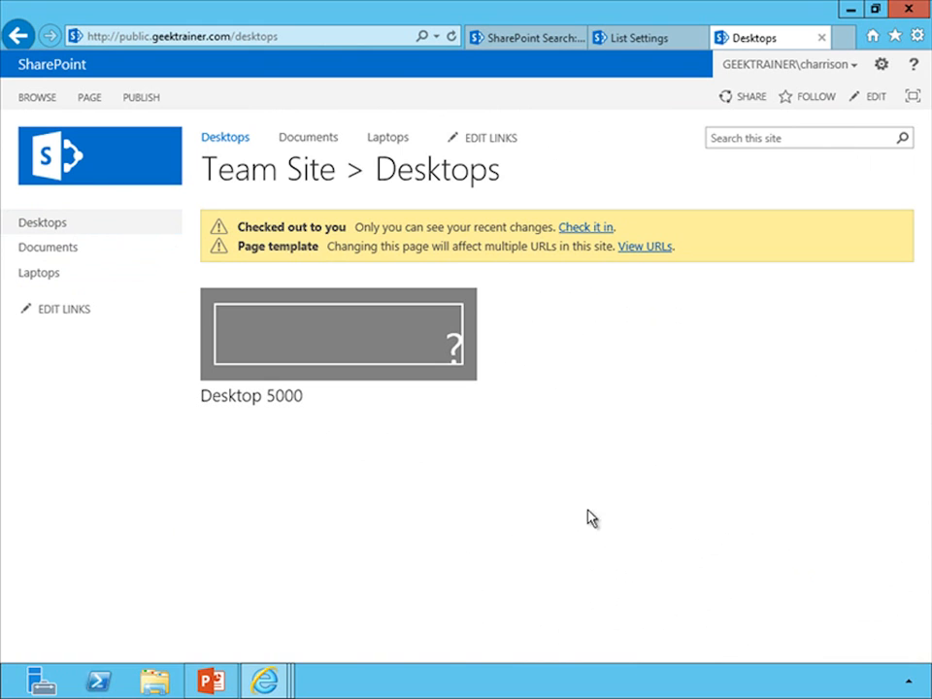
left_click(57, 278)
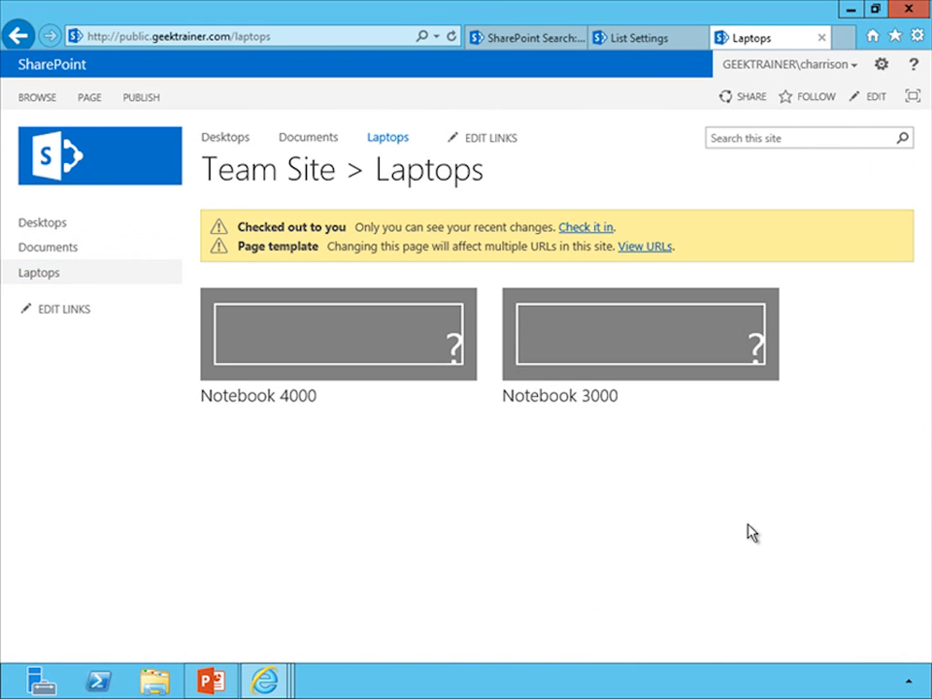